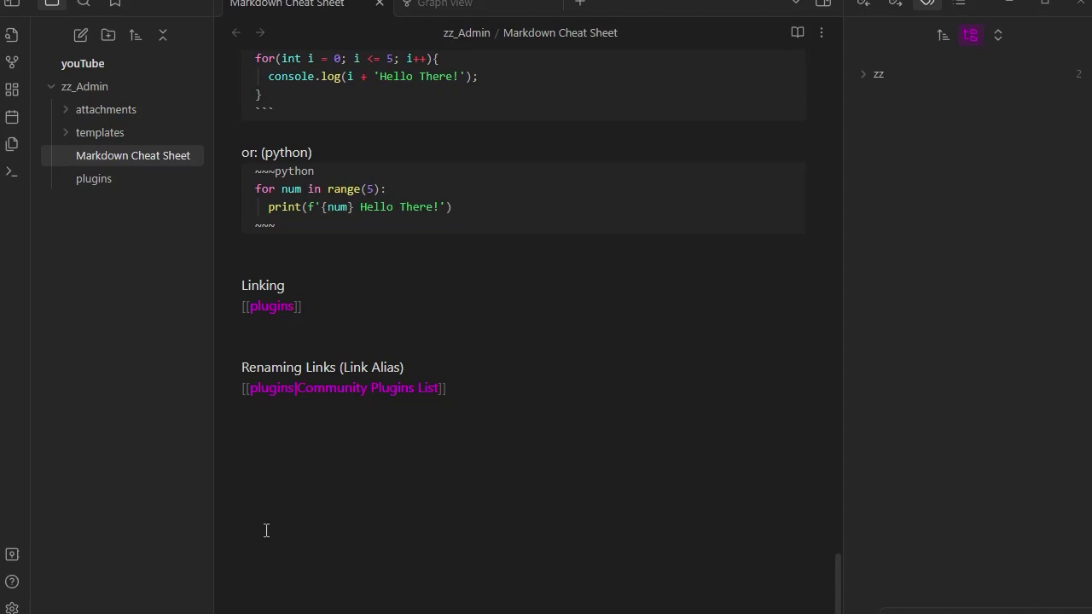
Review the cheat sheet's headings, formatting, callout, code block and linking sections
scroll(715, 474, "up", 20)
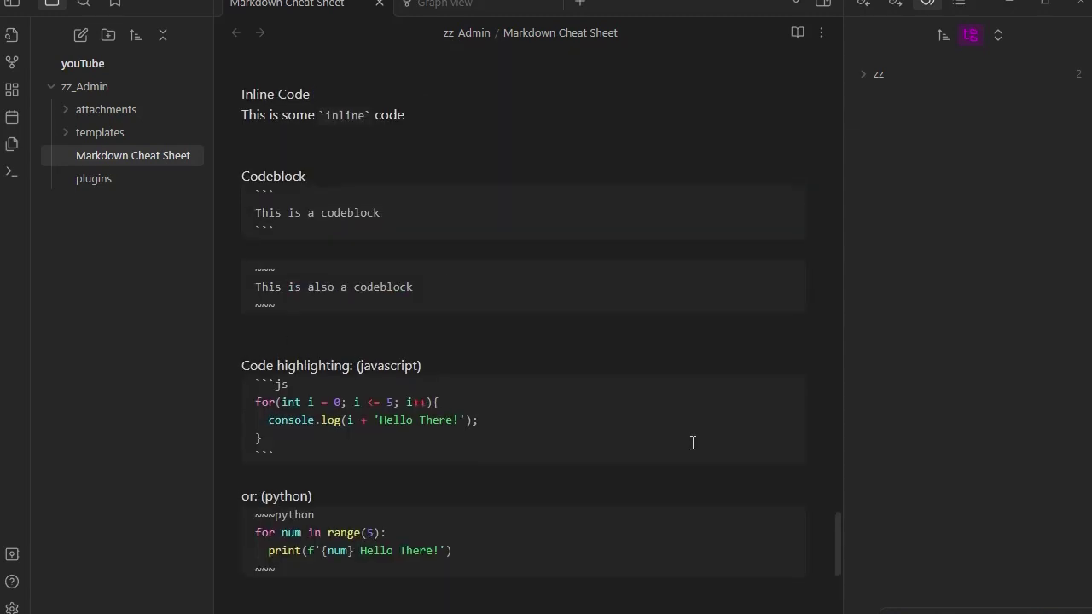
scroll(555, 407, "up", 8)
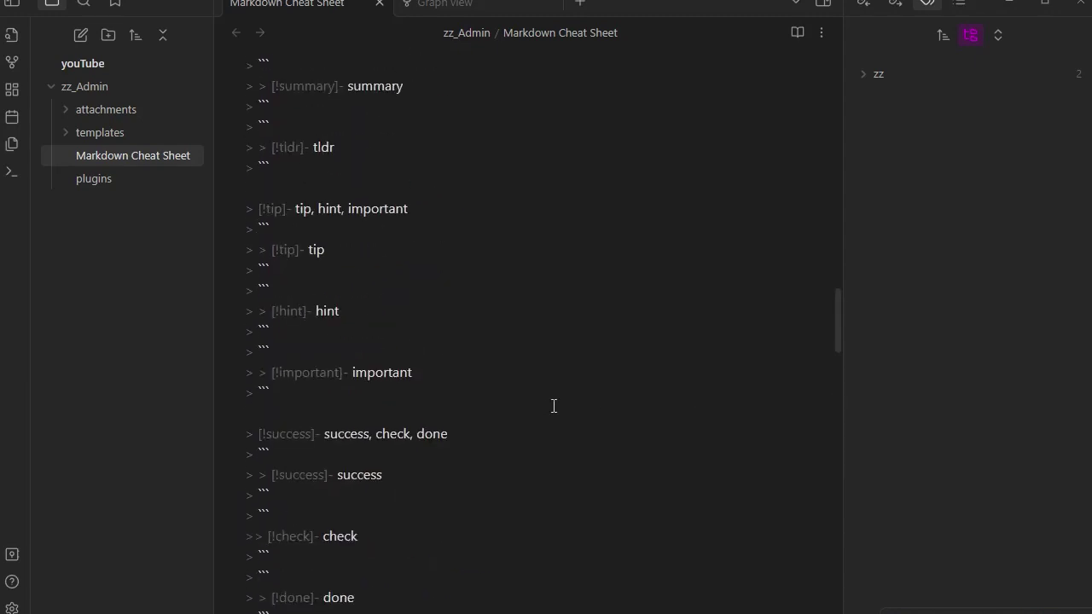
scroll(563, 397, "down", 6)
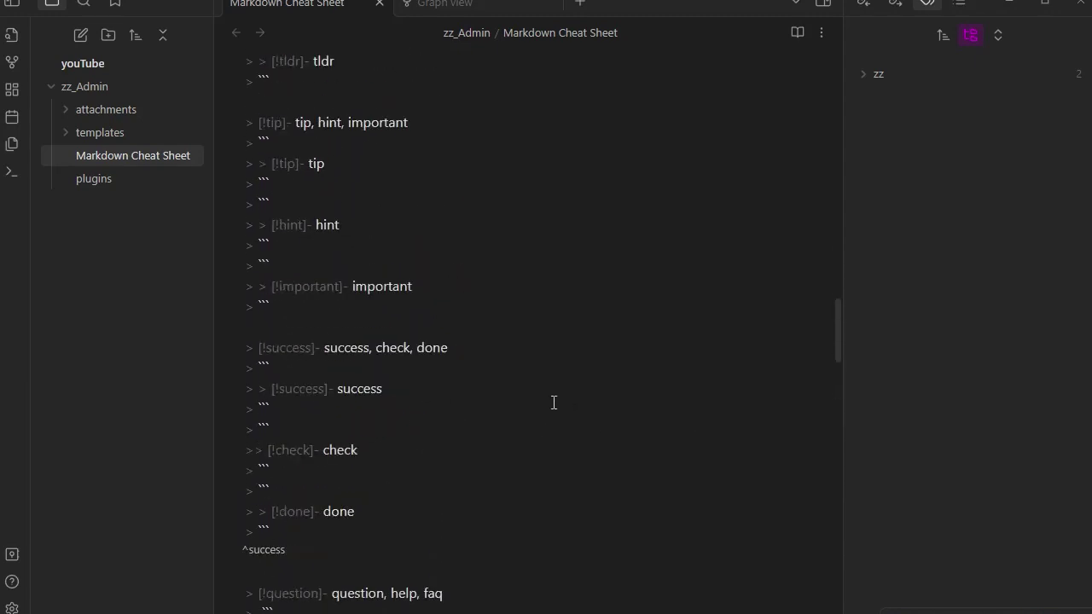
scroll(554, 403, "up", 10)
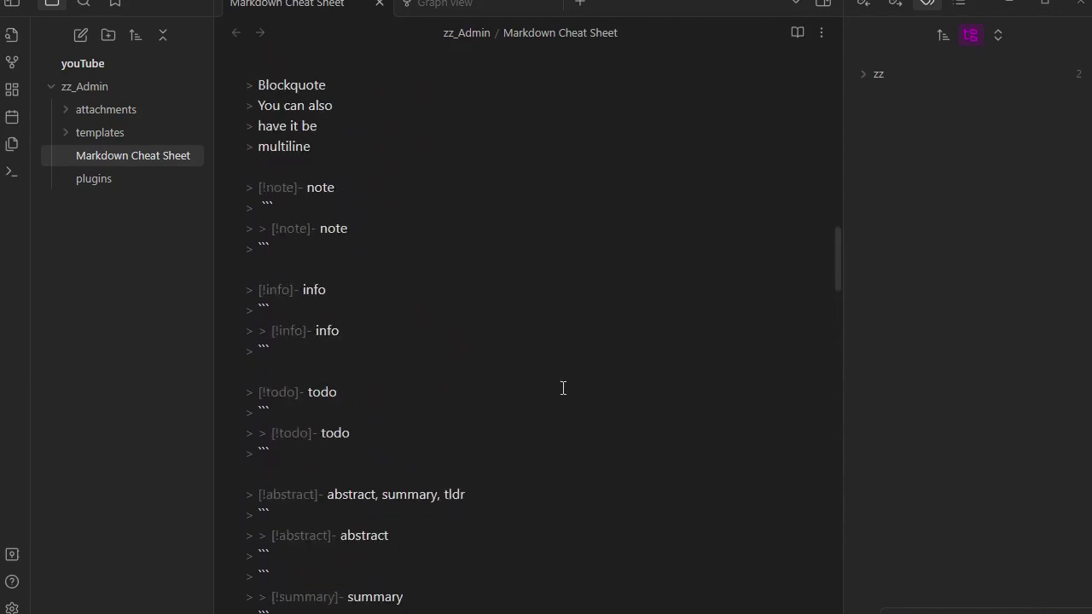
scroll(561, 385, "up", 3)
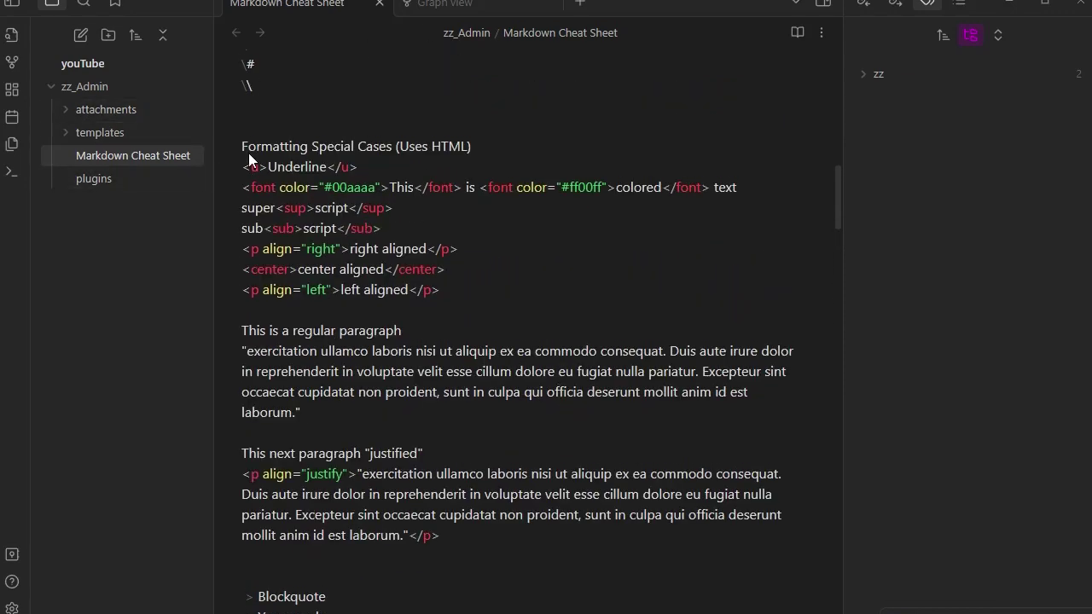
scroll(446, 321, "down", 12)
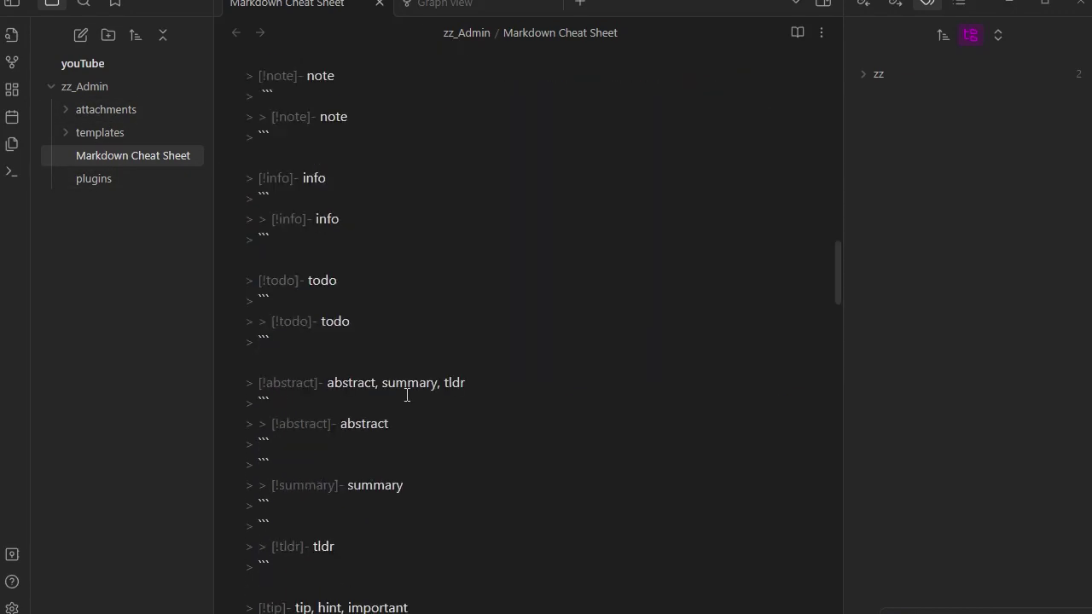
scroll(410, 394, "down", 15)
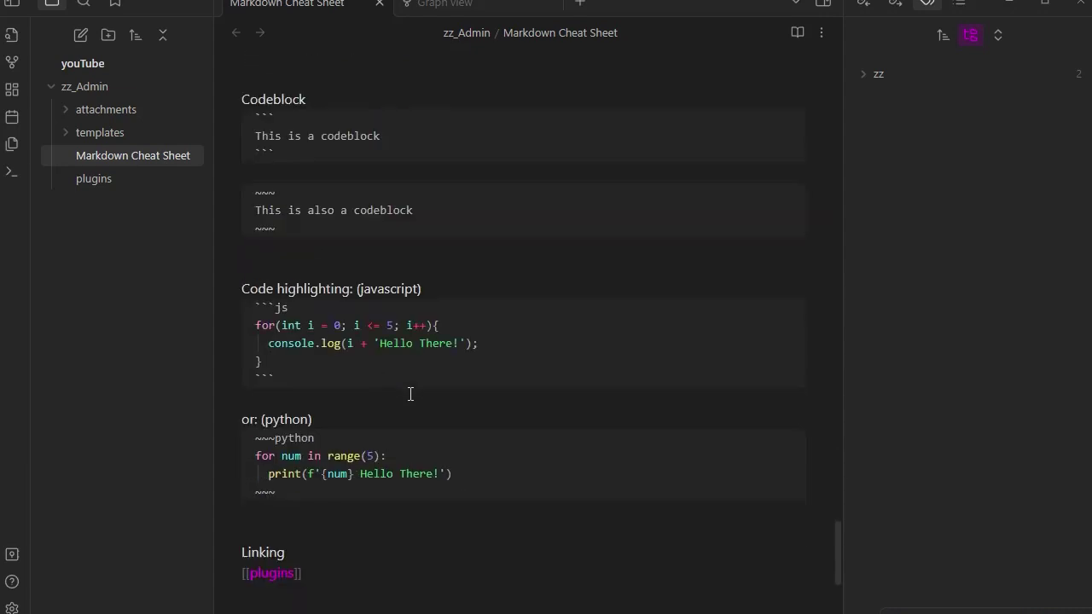
scroll(427, 388, "down", 2)
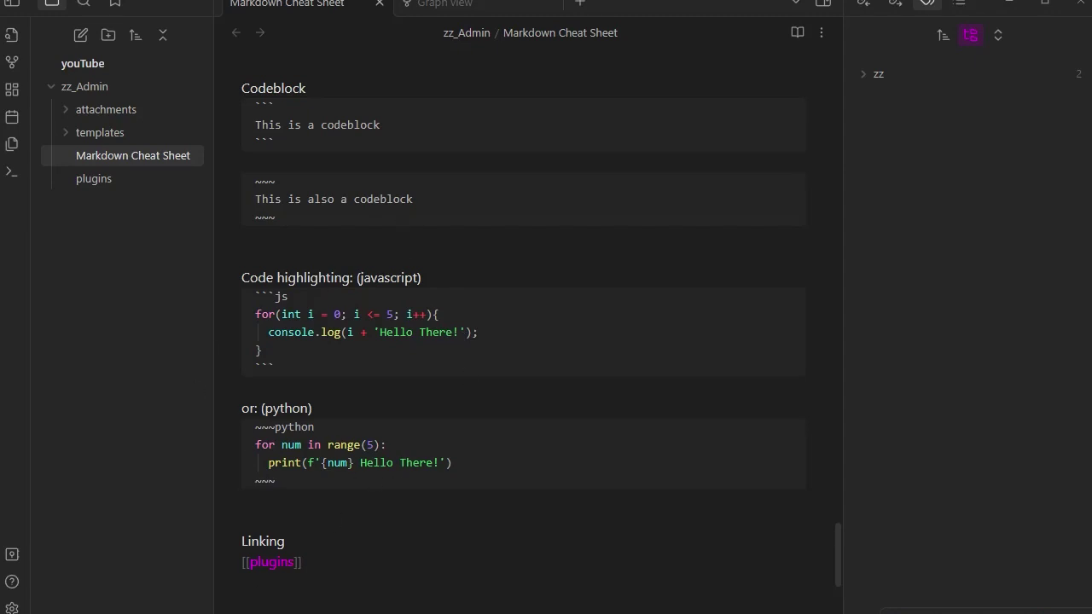
scroll(476, 498, "down", 3)
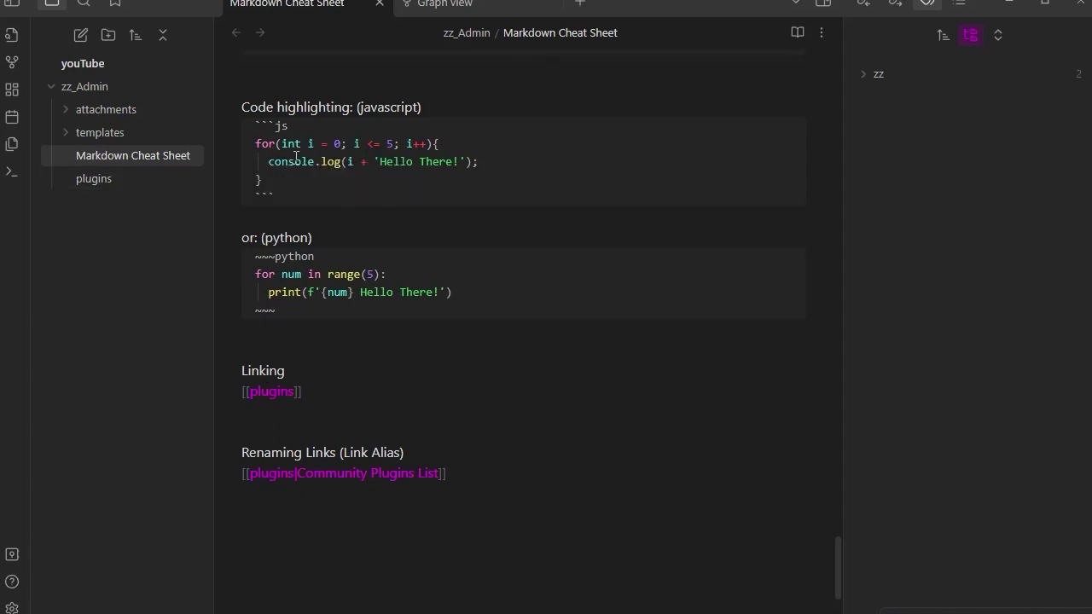
scroll(673, 491, "up", 20)
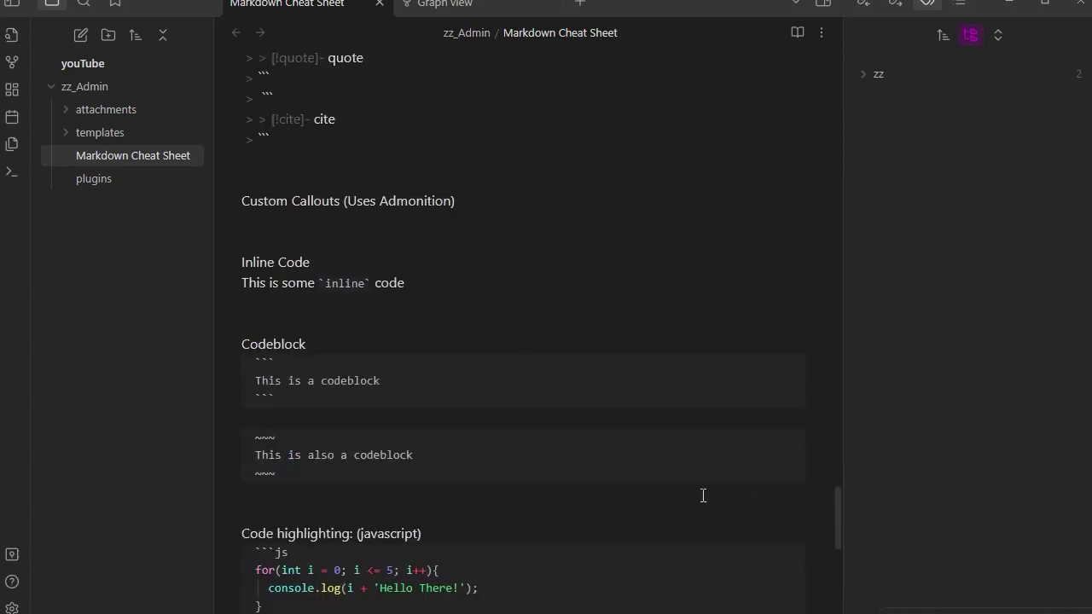
scroll(673, 491, "up", 10)
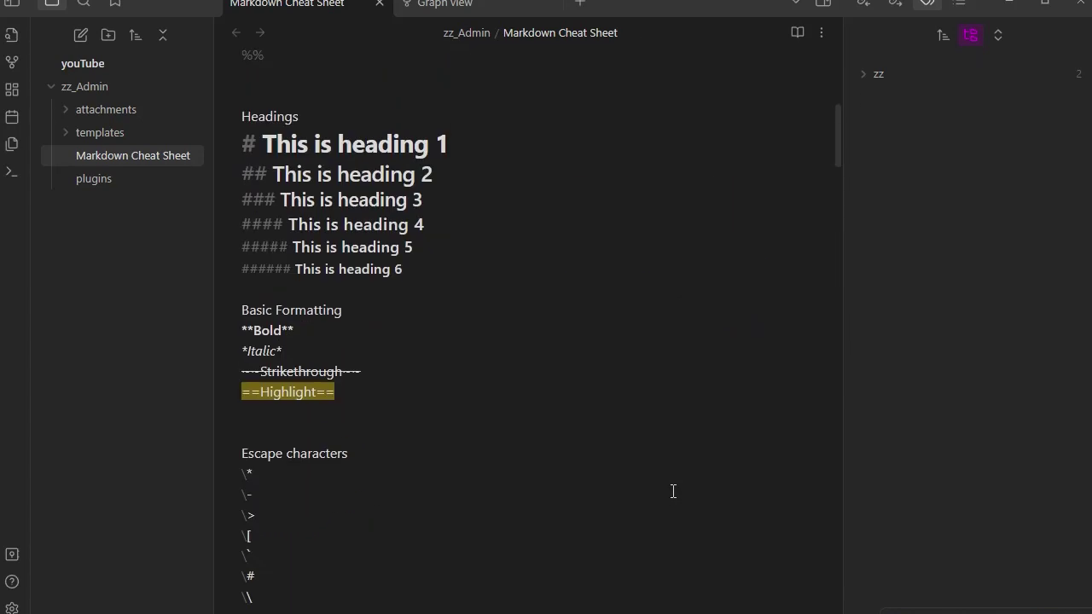
scroll(521, 373, "down", 20)
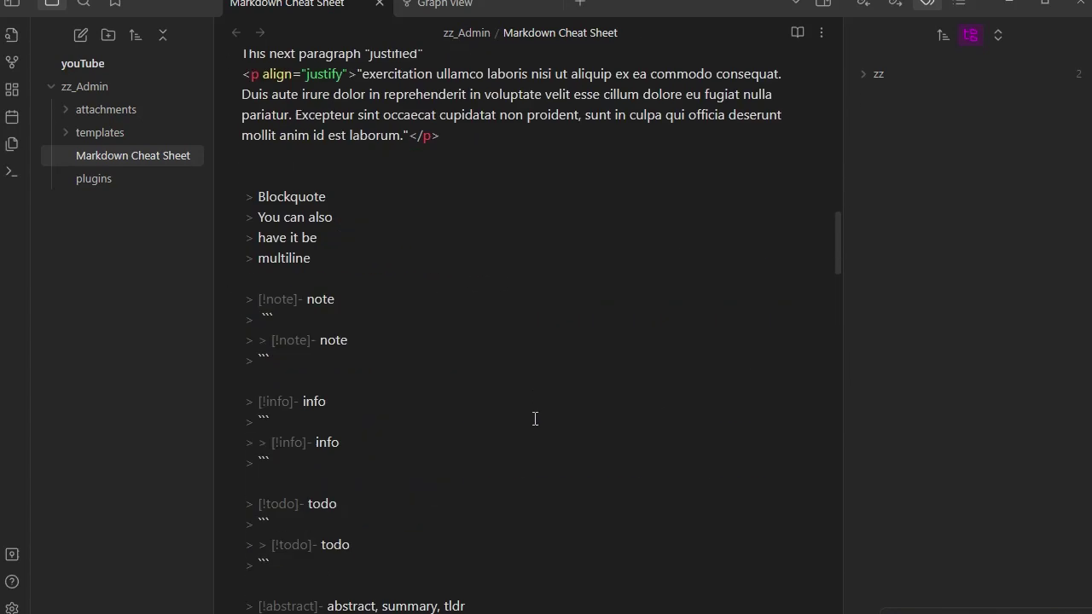
scroll(547, 482, "down", 10)
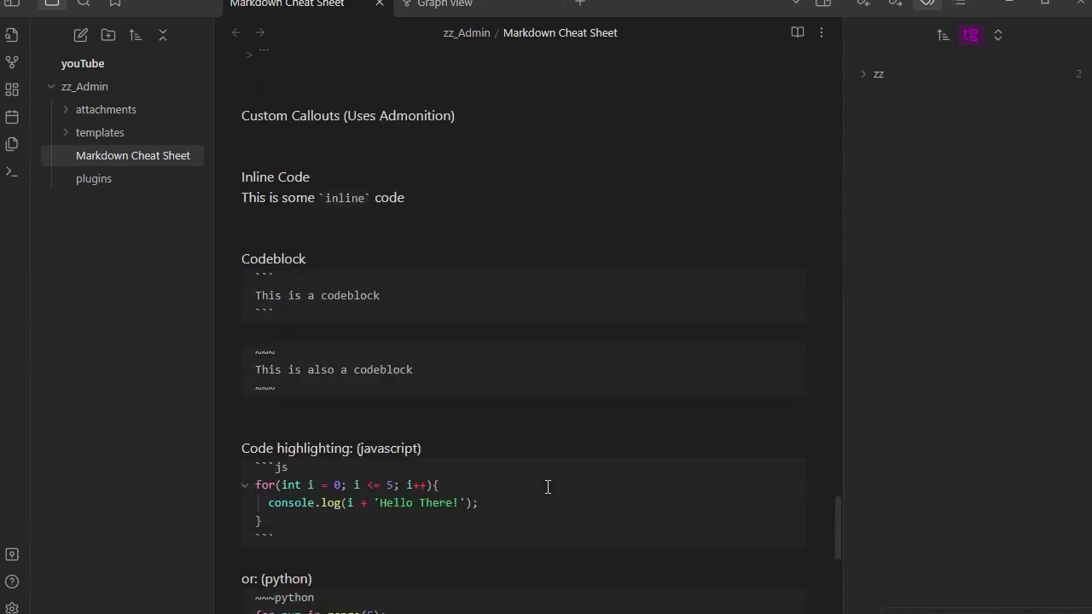
Add the title "Link to heading" as a new section below the Renaming Links section at the end of the note
key("Return")
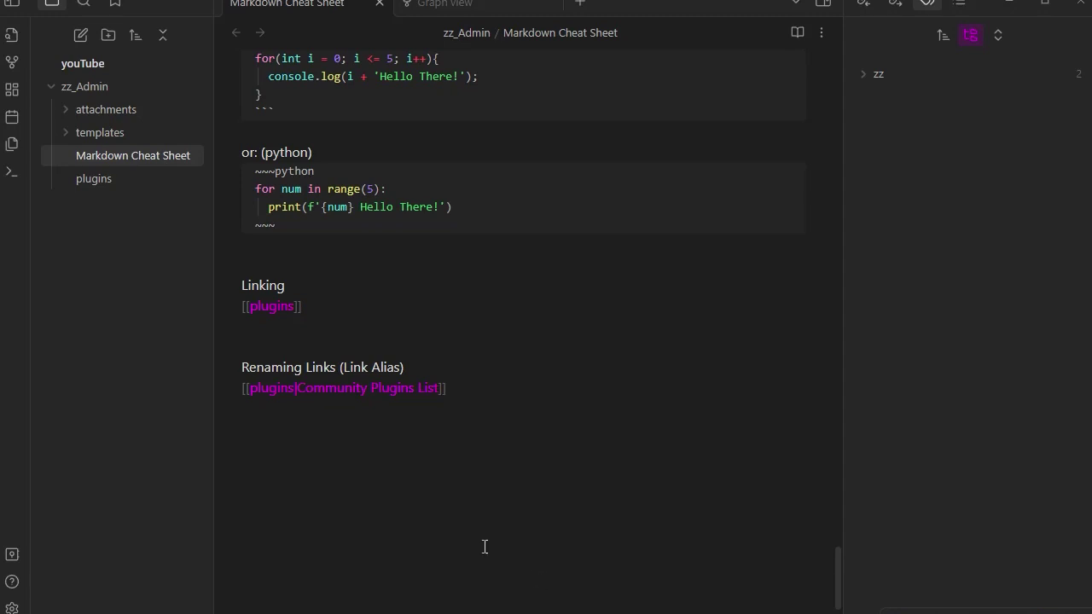
left_click(330, 435)
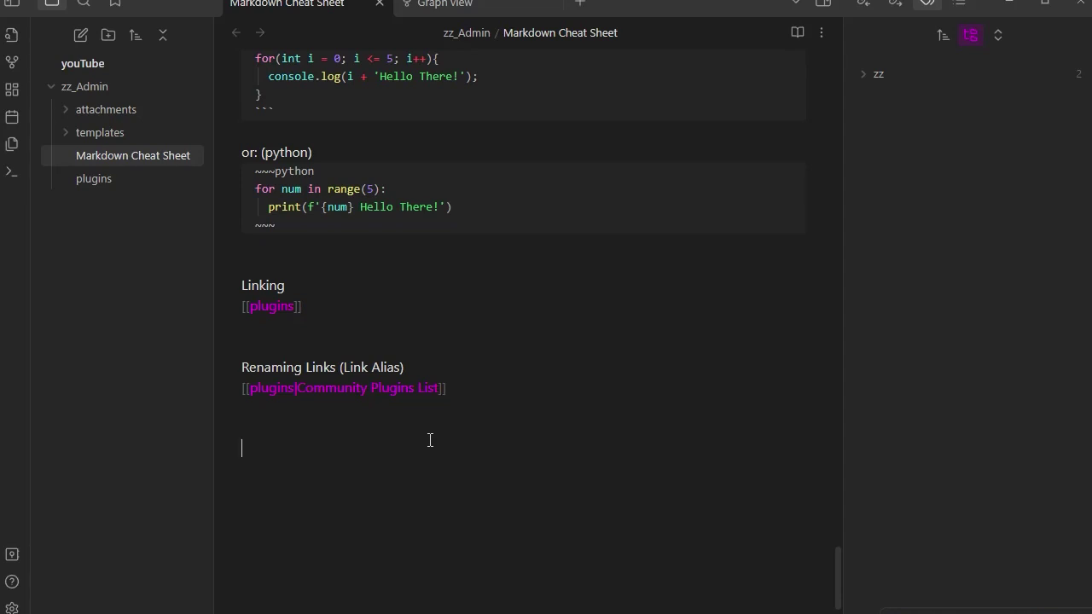
type("Link to")
type(" he")
type("ading ")
Insert an internal link beneath the "Link to heading" title that points to "This is heading 4" in the Markdown Cheat Sheet note
type("[[")
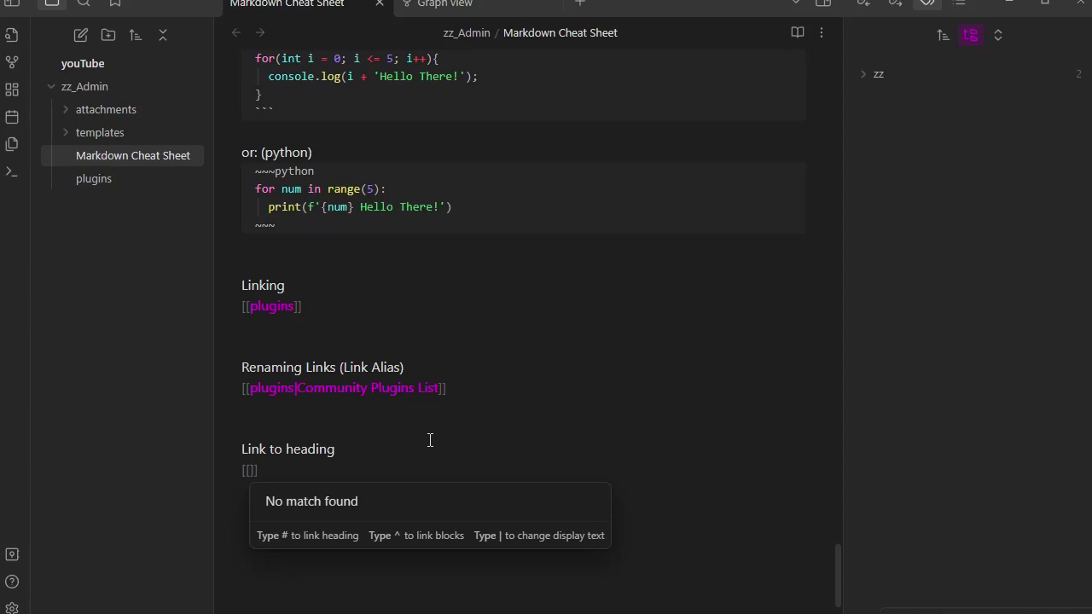
type("M")
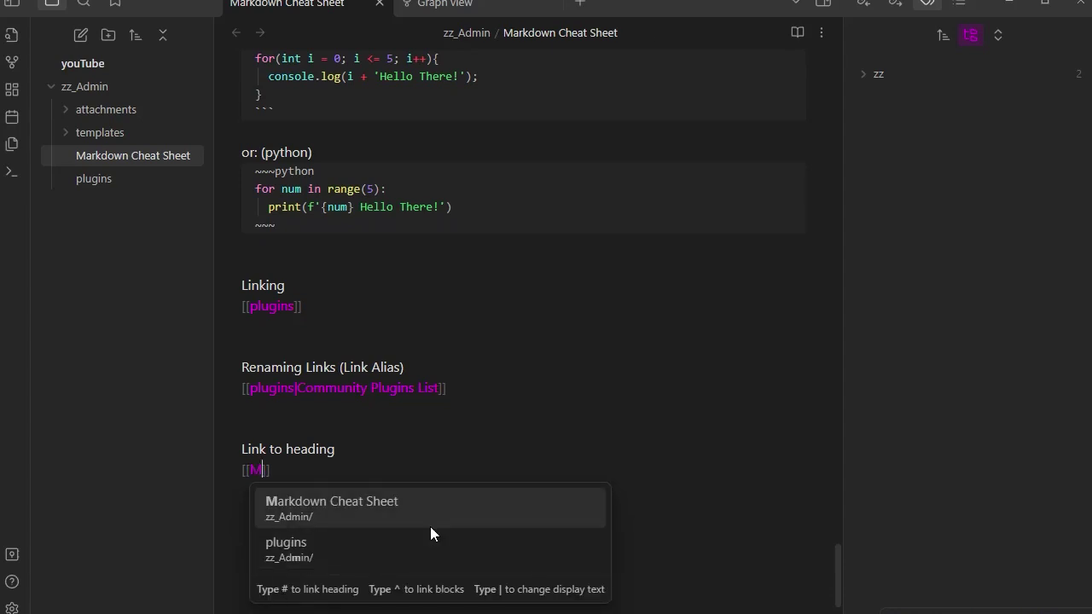
left_click(382, 504)
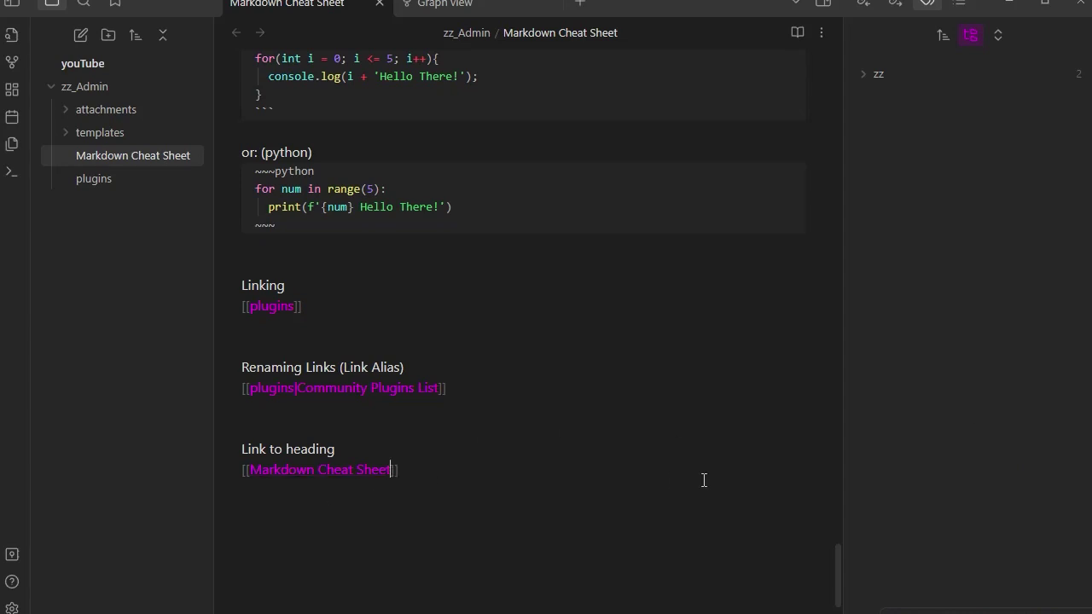
type("#")
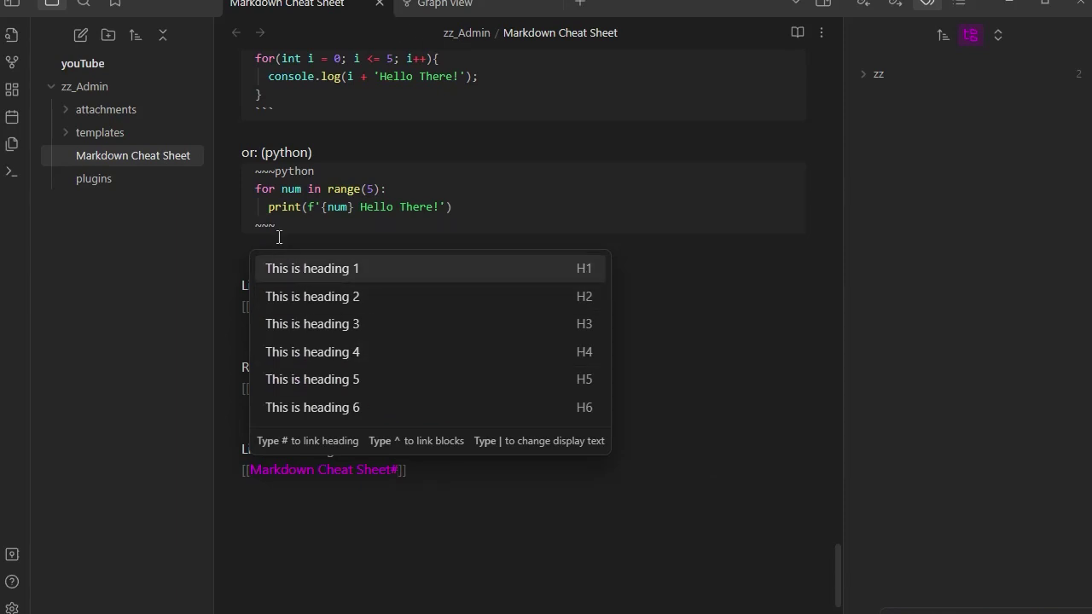
left_click(323, 353)
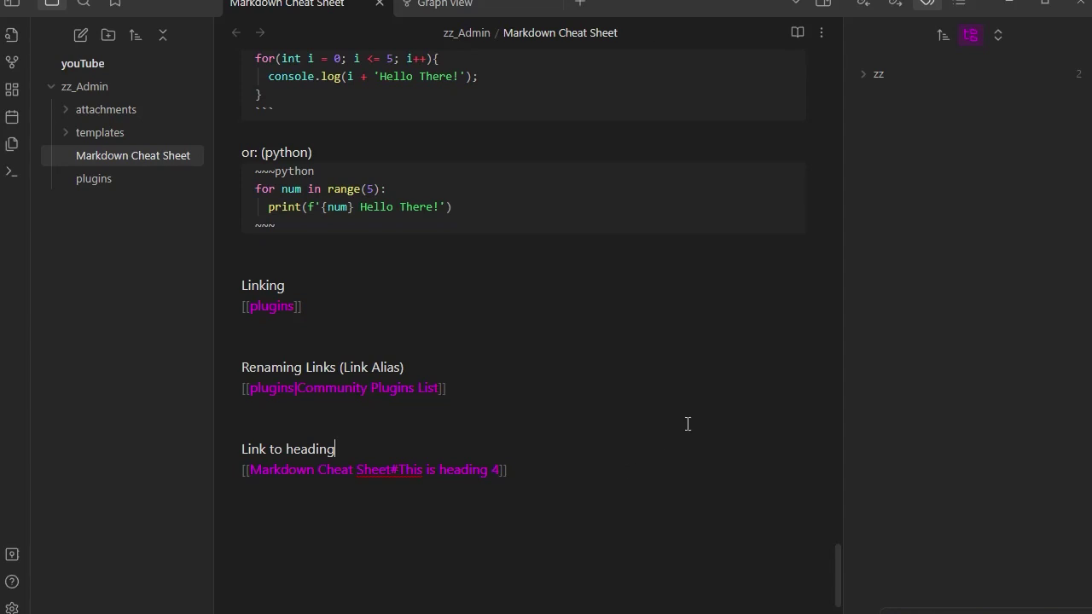
Preview the heading link's target in reading view and return to editing mode
left_click(796, 33)
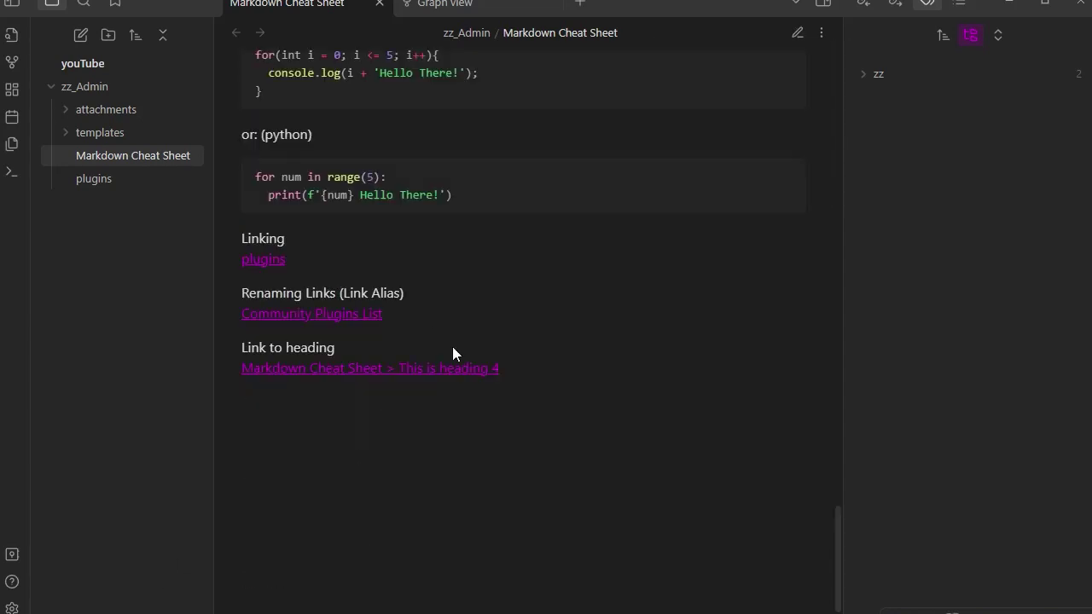
scroll(452, 346, "down", 1)
mouse_move(362, 290)
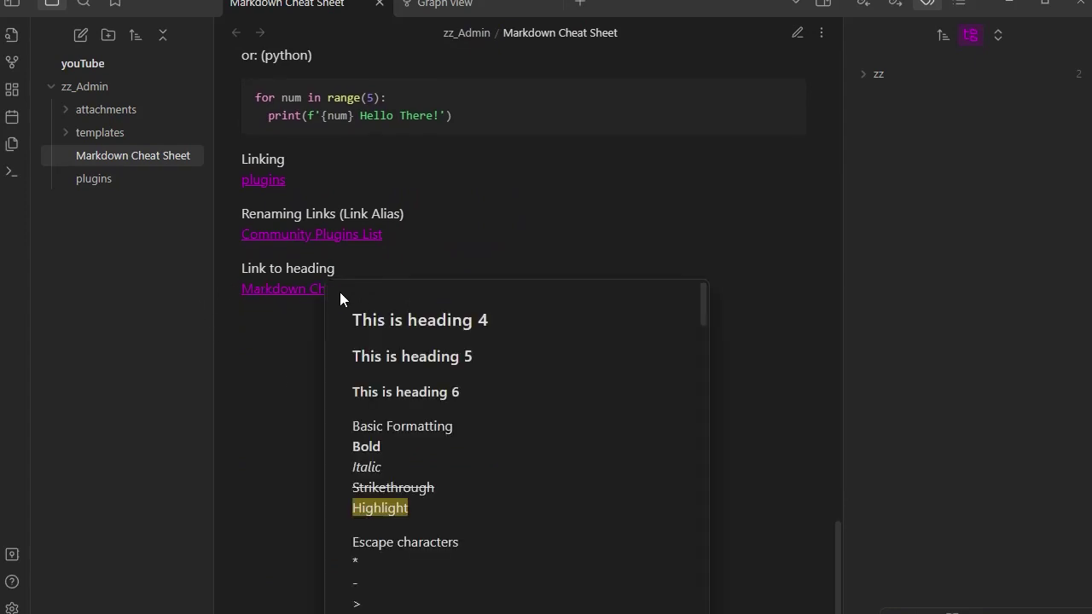
mouse_move(427, 287)
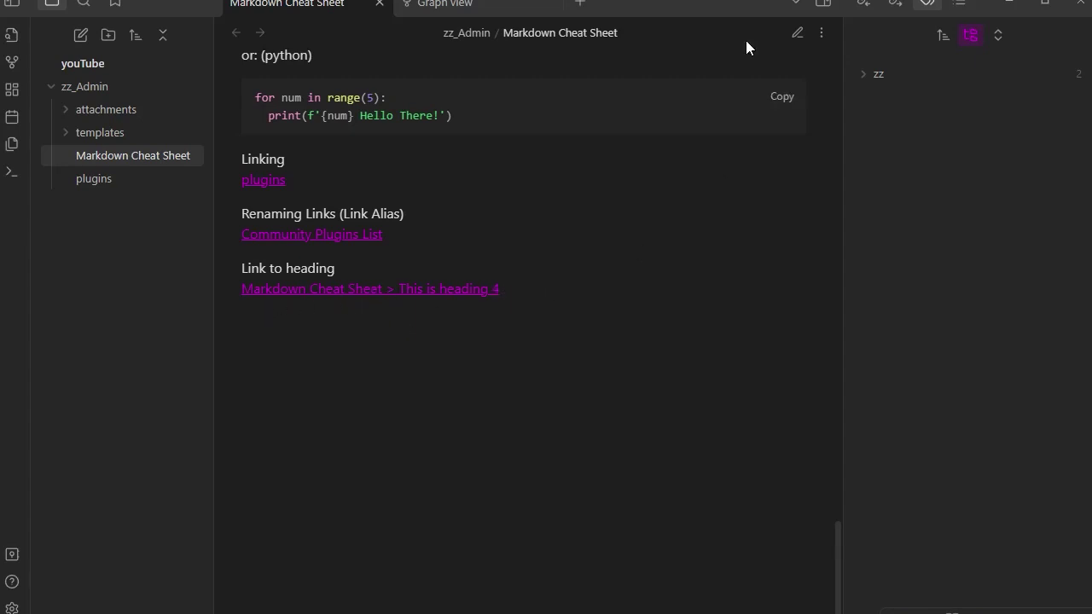
left_click(798, 33)
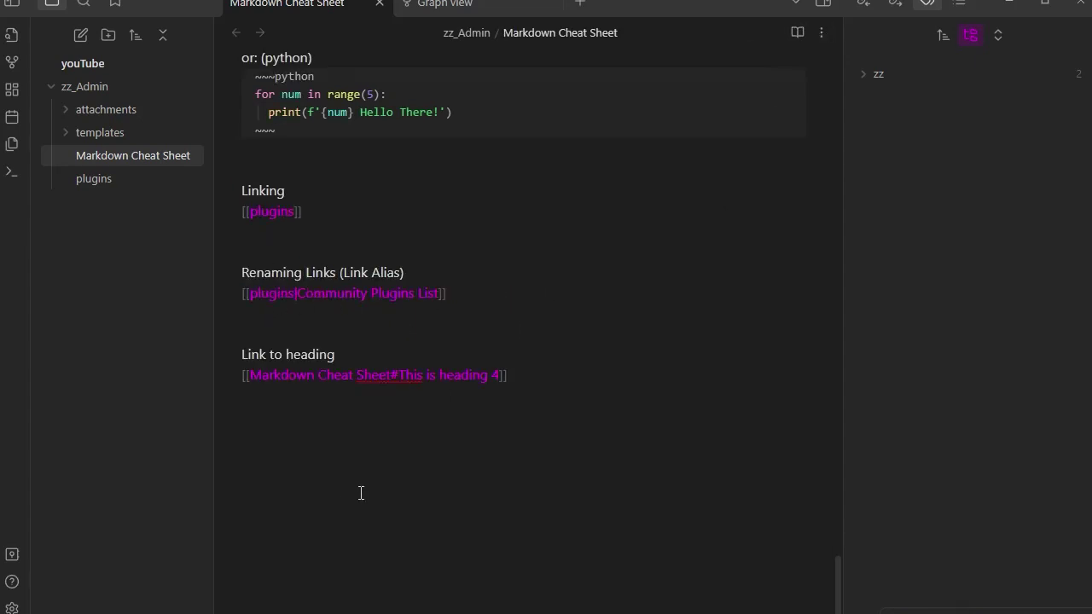
Give the heading link the display text H4 and check how it renders in reading view before returning to editing
left_click(503, 375)
key("Return")
key("BackSpace")
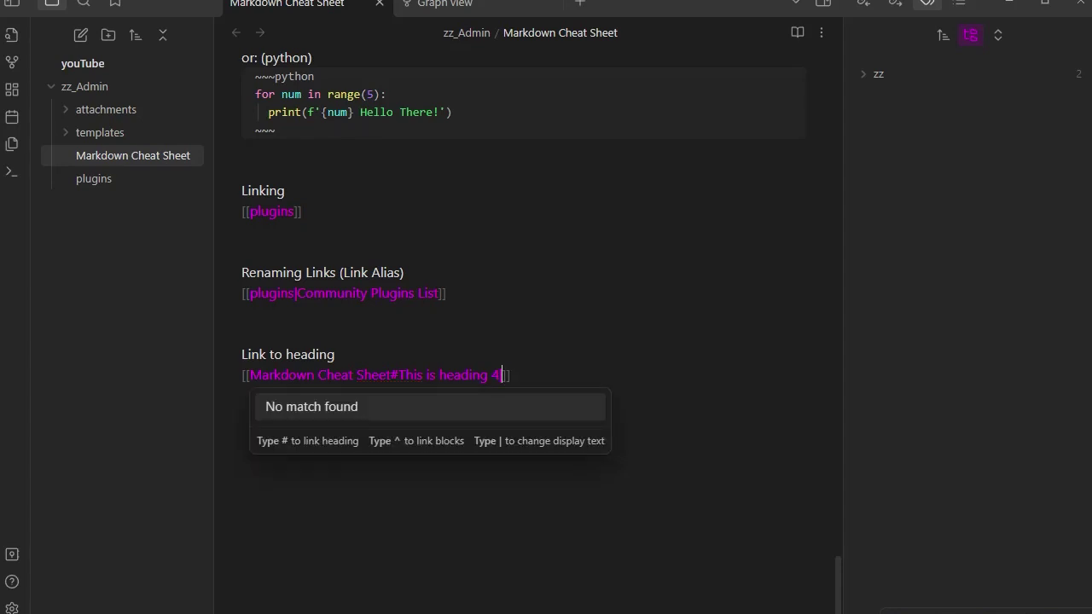
type("|H4")
left_click(592, 354)
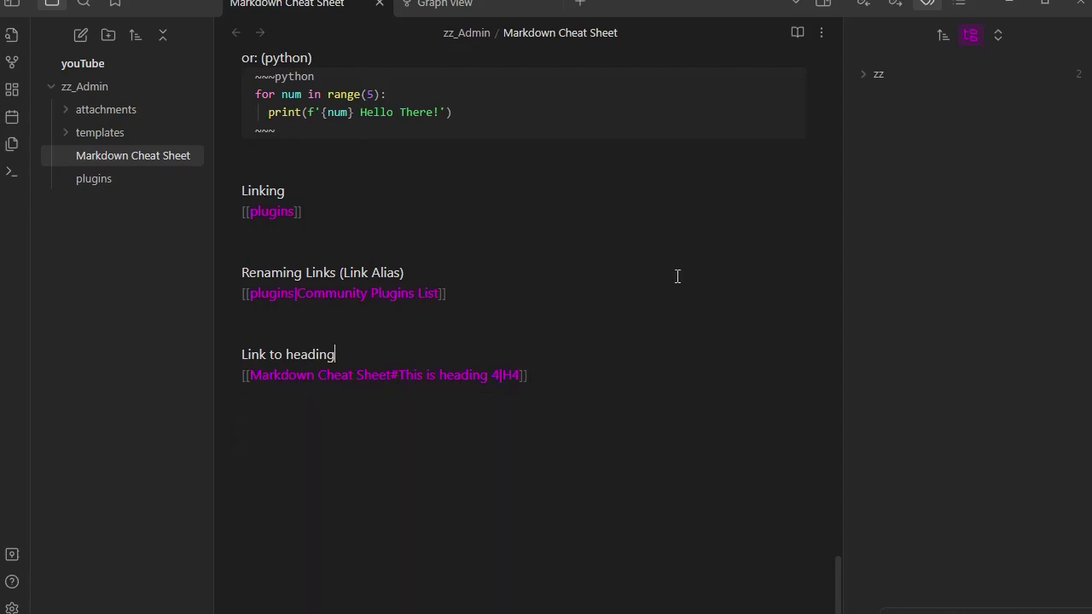
left_click(797, 34)
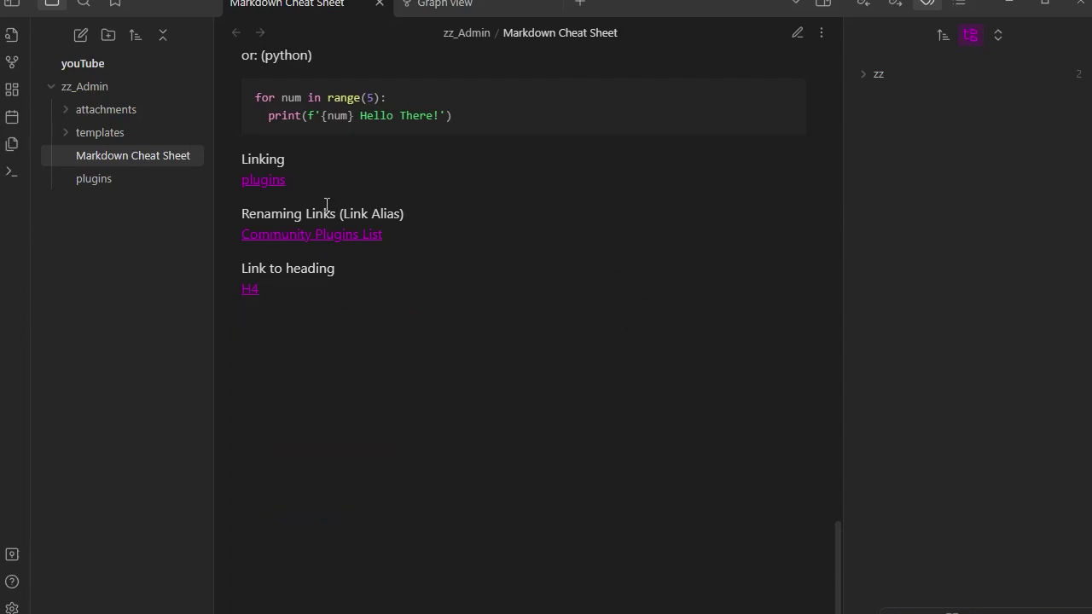
left_click(797, 34)
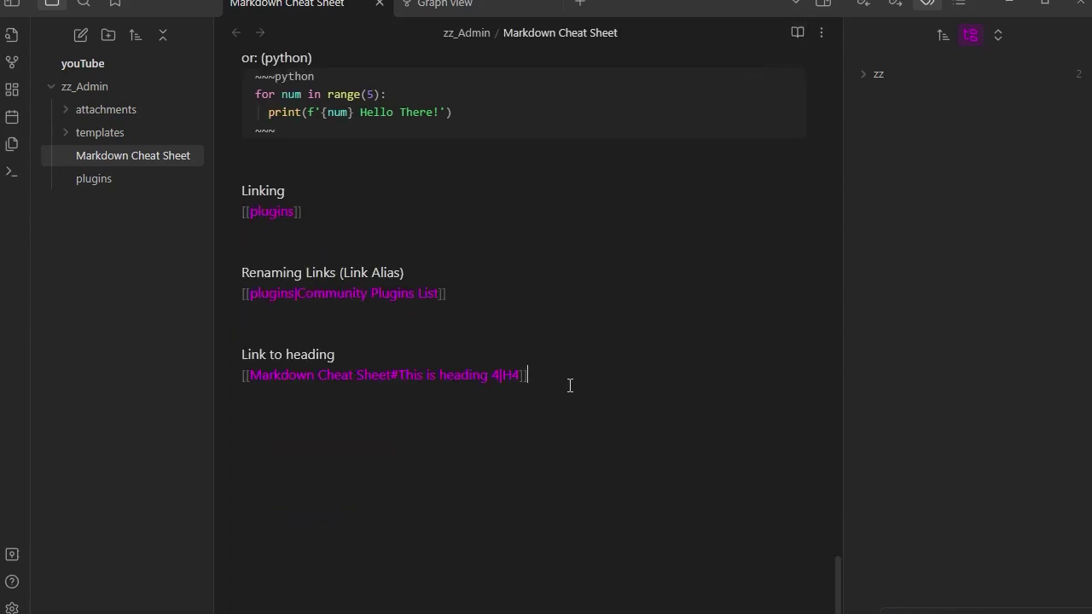
Locate the block identifier below the "success, check, done" callout
key("Return")
scroll(631, 509, "up", 8)
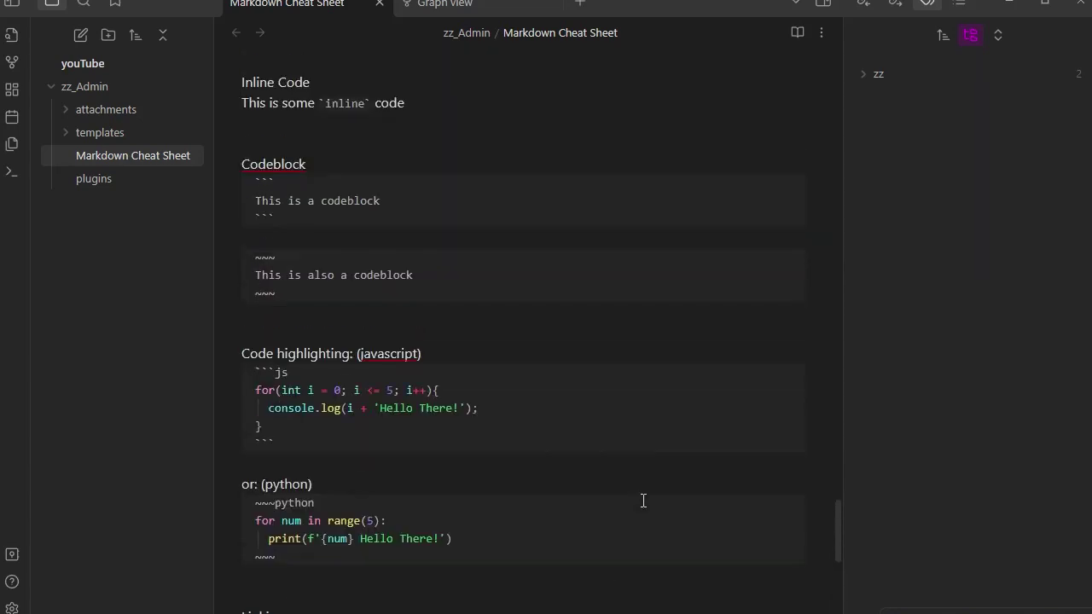
scroll(644, 501, "up", 4)
scroll(644, 501, "up", 12)
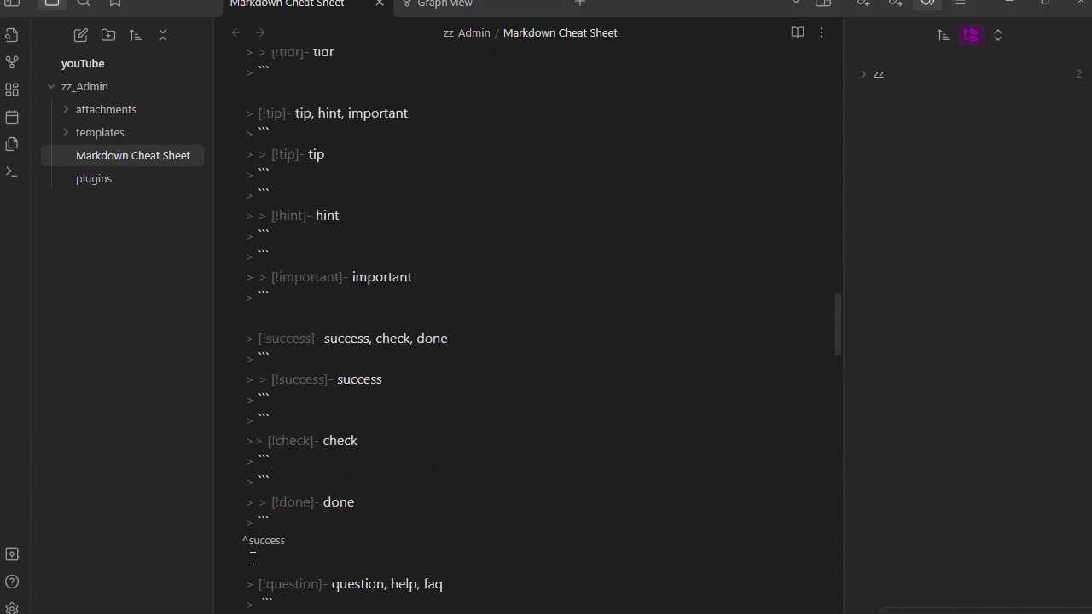
left_click(240, 540)
Add the escaped caret "\^" as the last entry of the Escape characters list and return to the end of the note
scroll(542, 586, "up", 15)
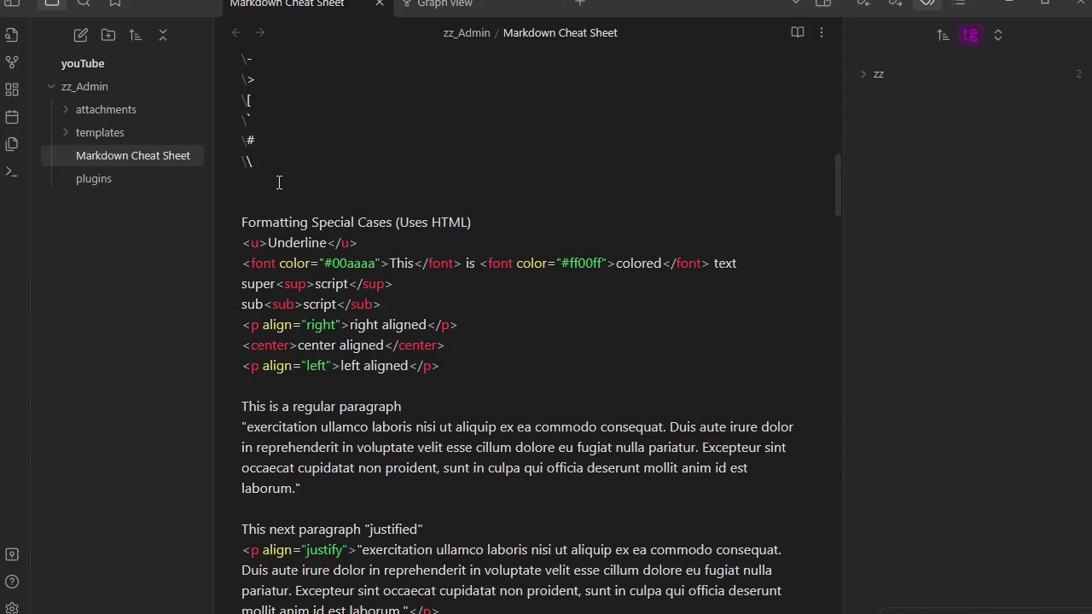
left_click(263, 160)
key("Return")
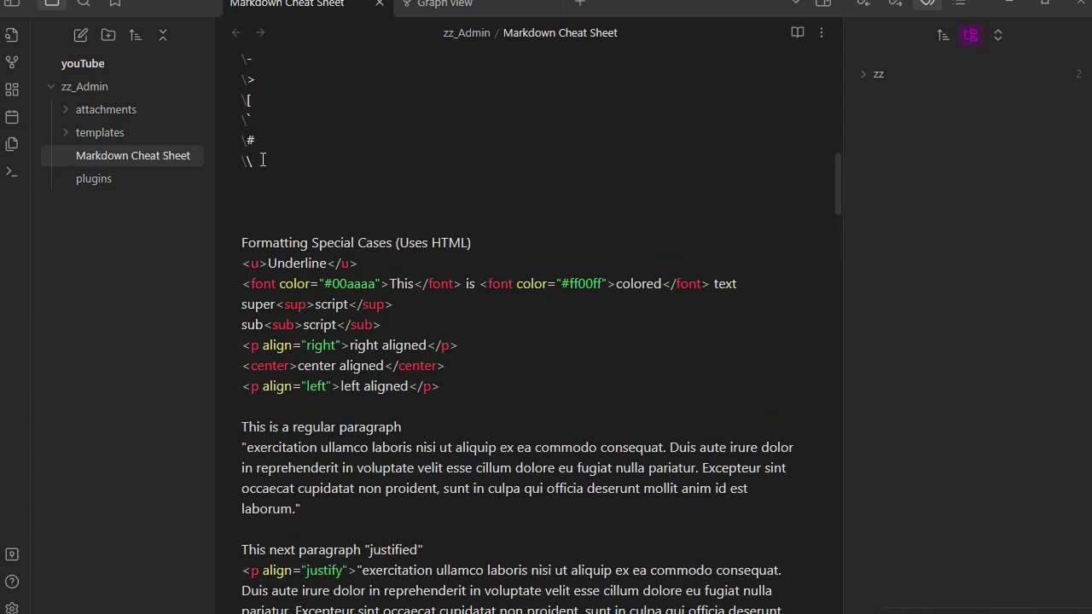
type("\\^")
scroll(311, 224, "down", 5)
scroll(310, 224, "down", 15)
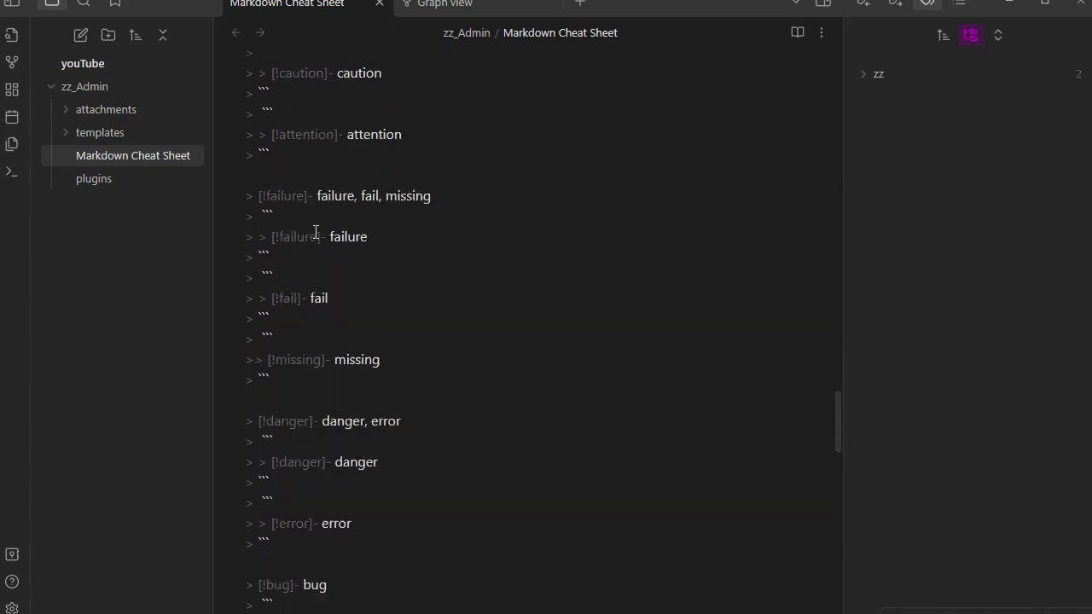
scroll(332, 429, "down", 10)
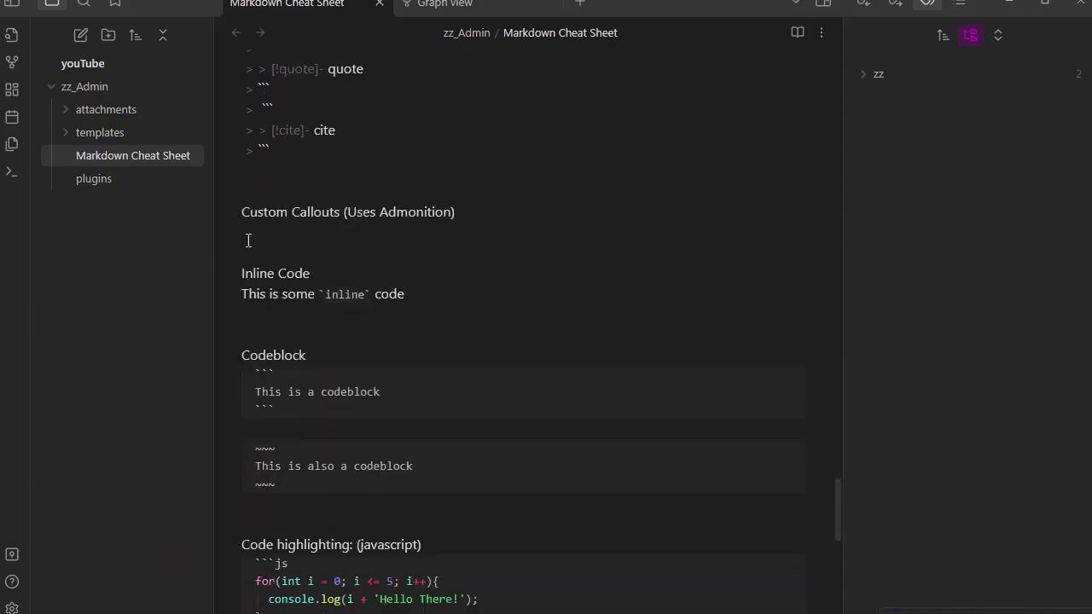
scroll(272, 341, "down", 10)
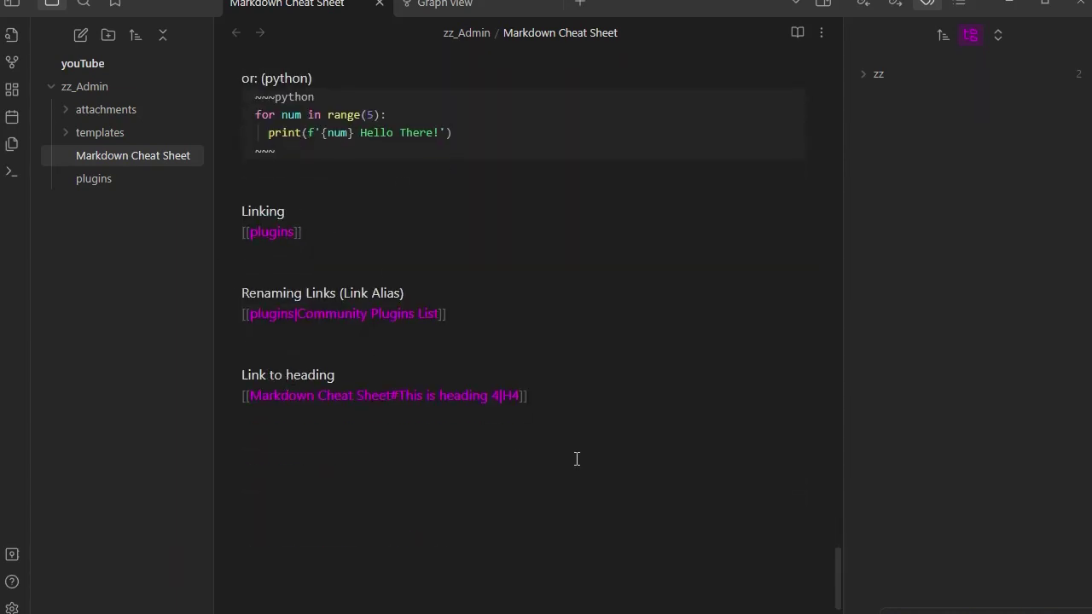
Add the line "^ Sucess" below the heading link and check how it renders in reading view before returning to editing
left_click(272, 422)
left_click(252, 444)
left_click_drag(258, 445, 260, 470)
type("^ Sucess")
left_click(796, 31)
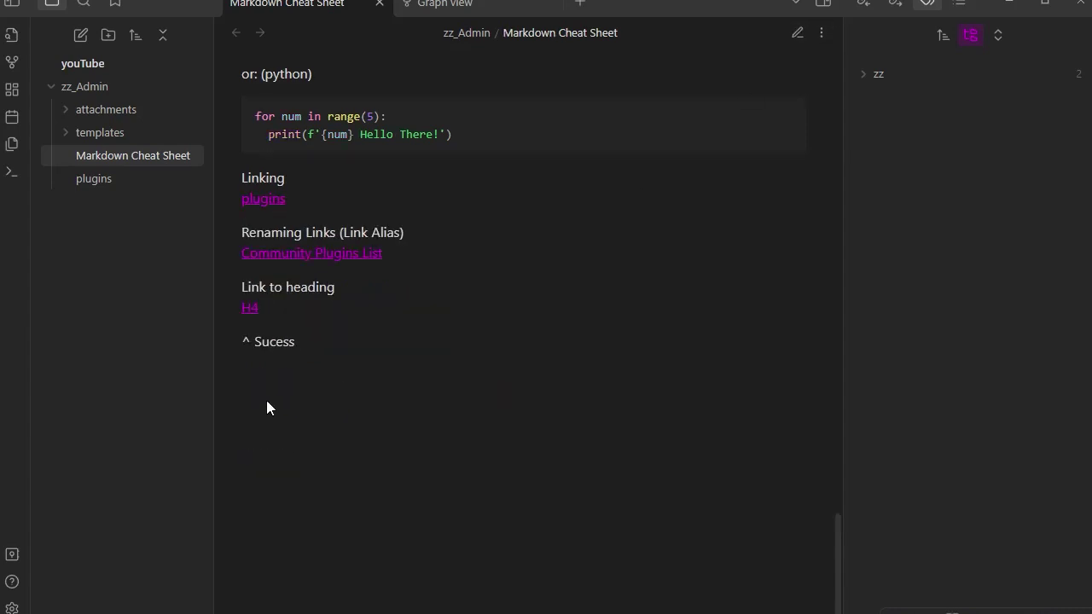
left_click(798, 33)
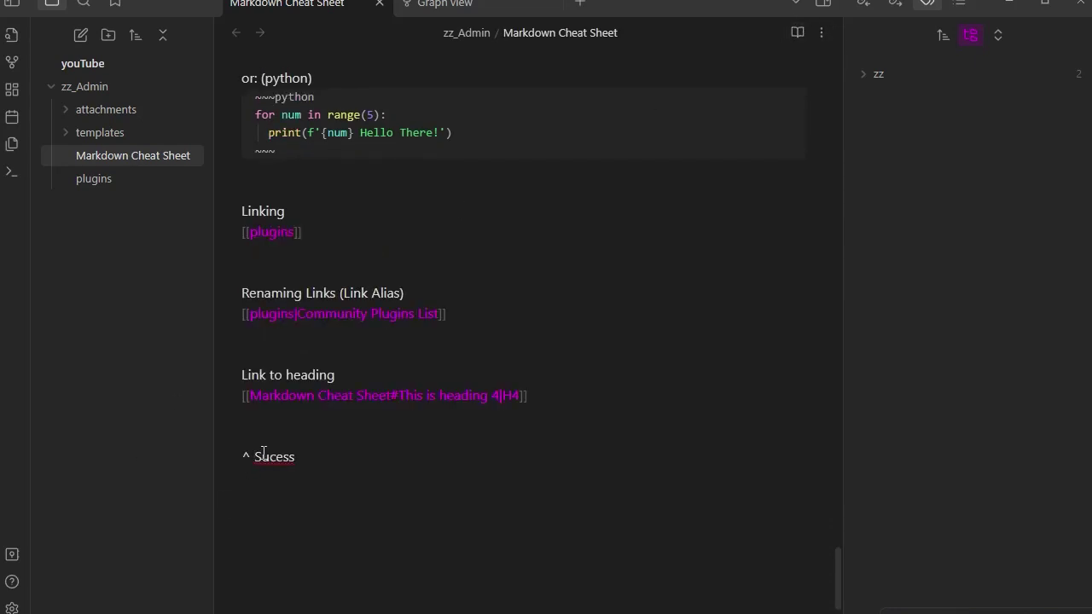
Remove the space to form the block identifier "^Sucess", check it in reading view, and delete the test line
key("BackSpace")
left_click(797, 32)
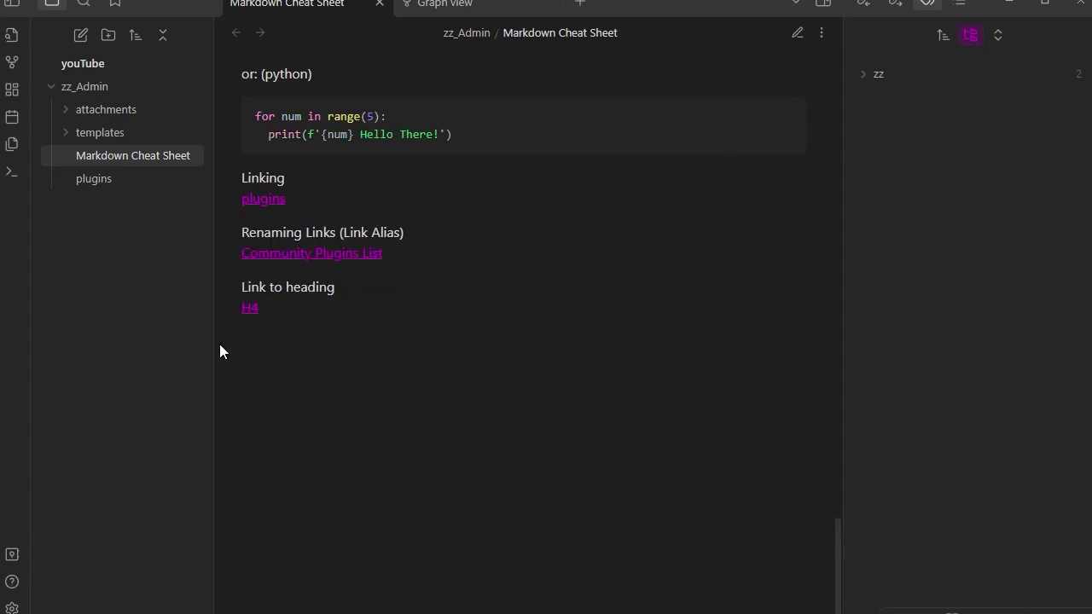
left_click(800, 33)
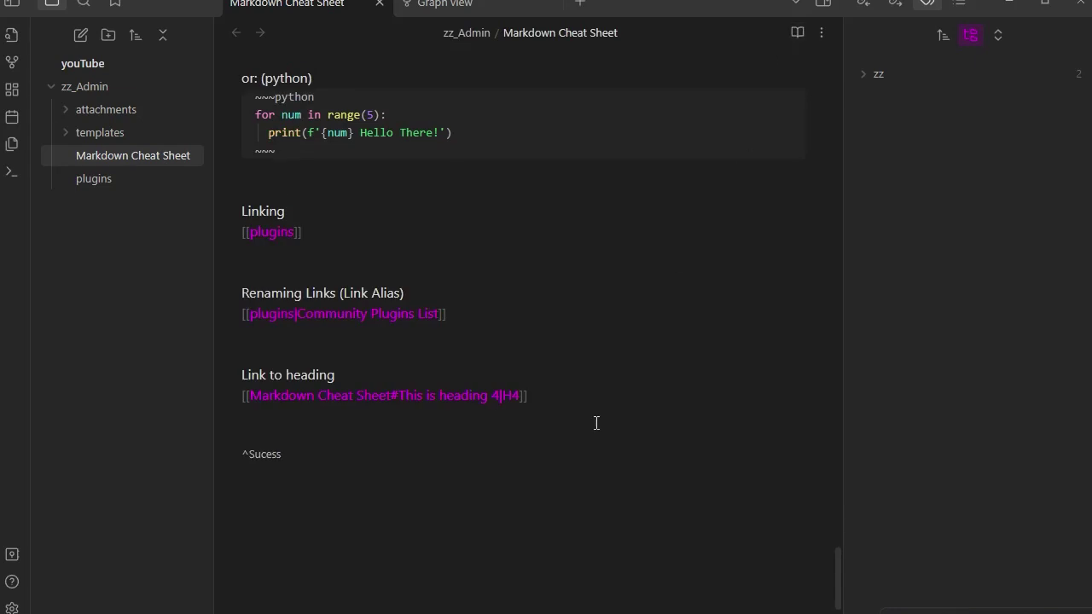
left_click_drag(288, 455, 241, 454)
key("BackSpace")
Find and highlight the "^success" block identifier below the "success, check, done" callout
scroll(568, 541, "up", 15)
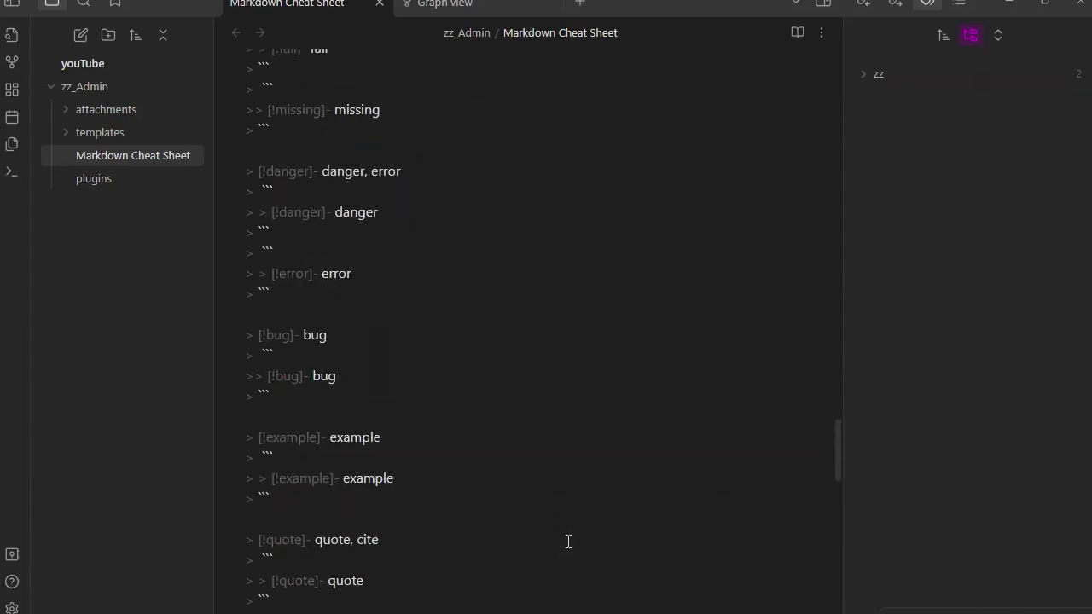
scroll(568, 541, "up", 12)
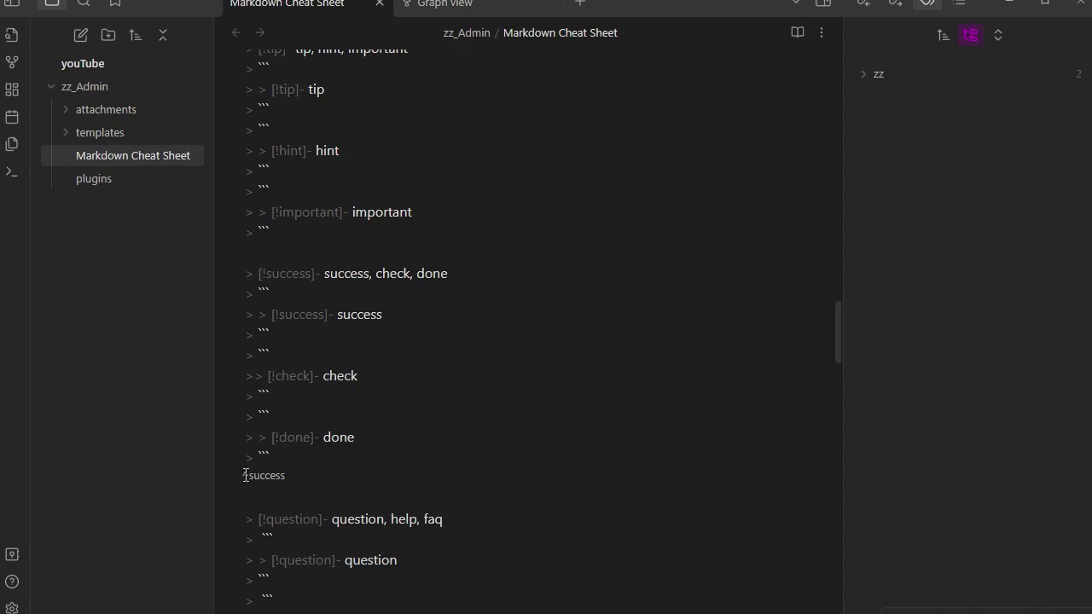
left_click_drag(244, 475, 295, 480)
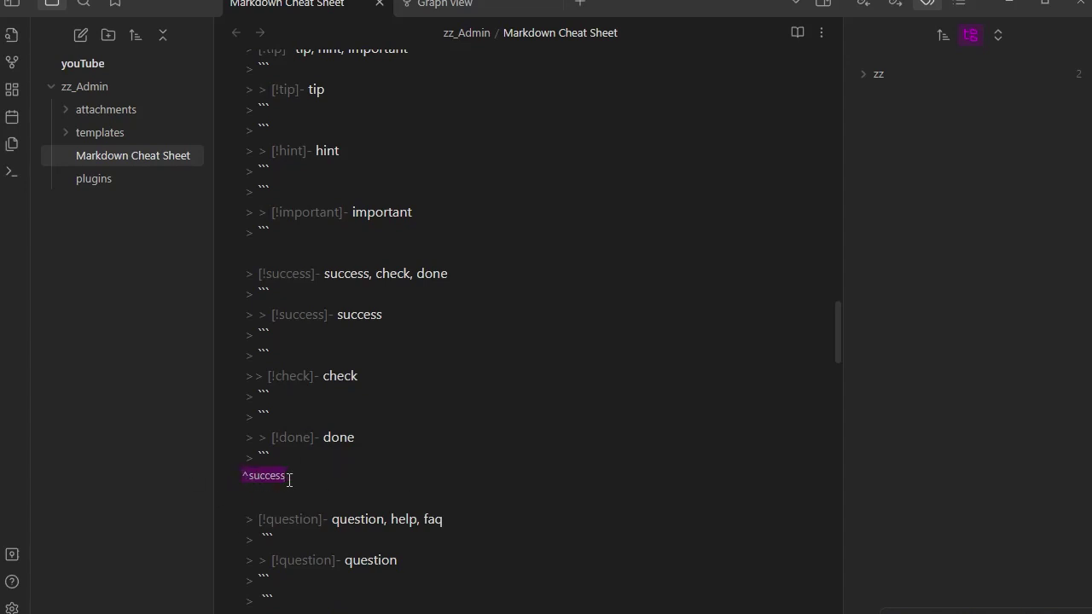
Add the section title "Link to area of a note" at the end of the note, below the heading link
scroll(424, 432, "down", 15)
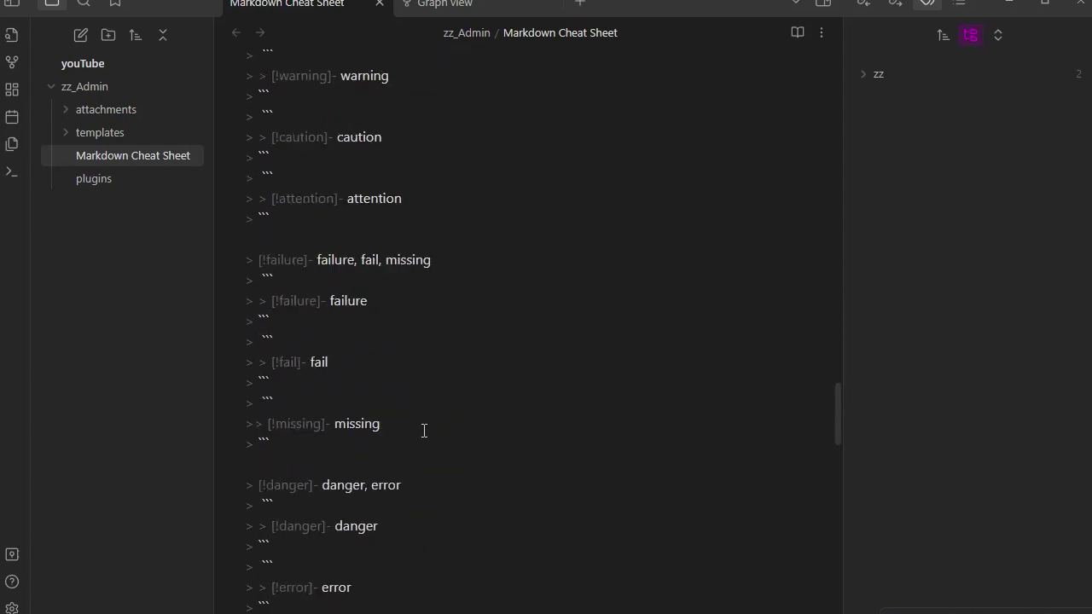
scroll(424, 426, "down", 12)
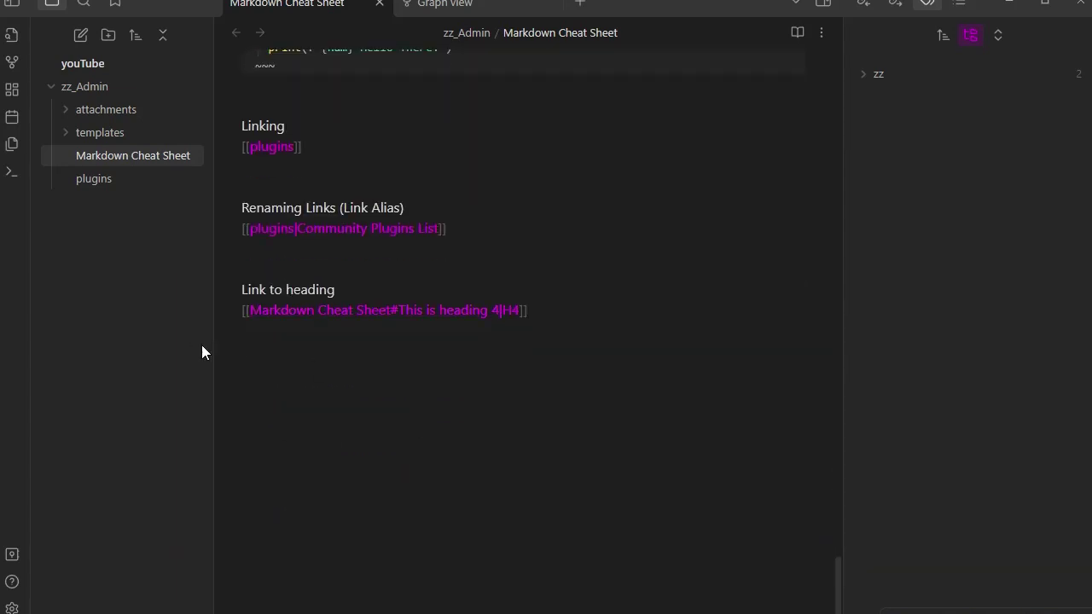
left_click(258, 369)
type("Link to")
type("area of a note")
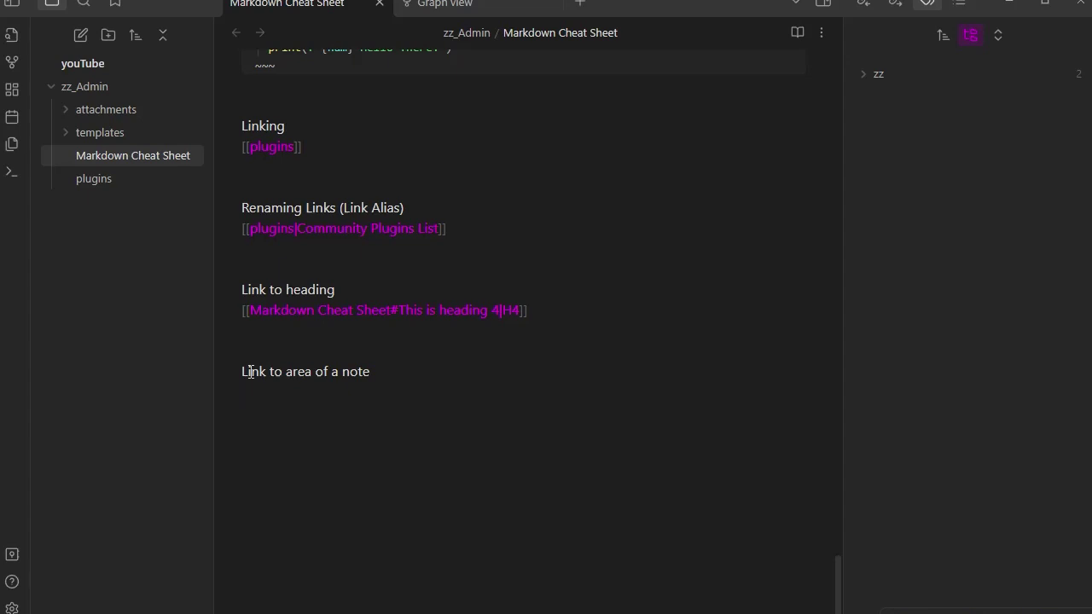
Start a block link to the Markdown Cheat Sheet note under the new title, using "#^" after the note name
type("[[")
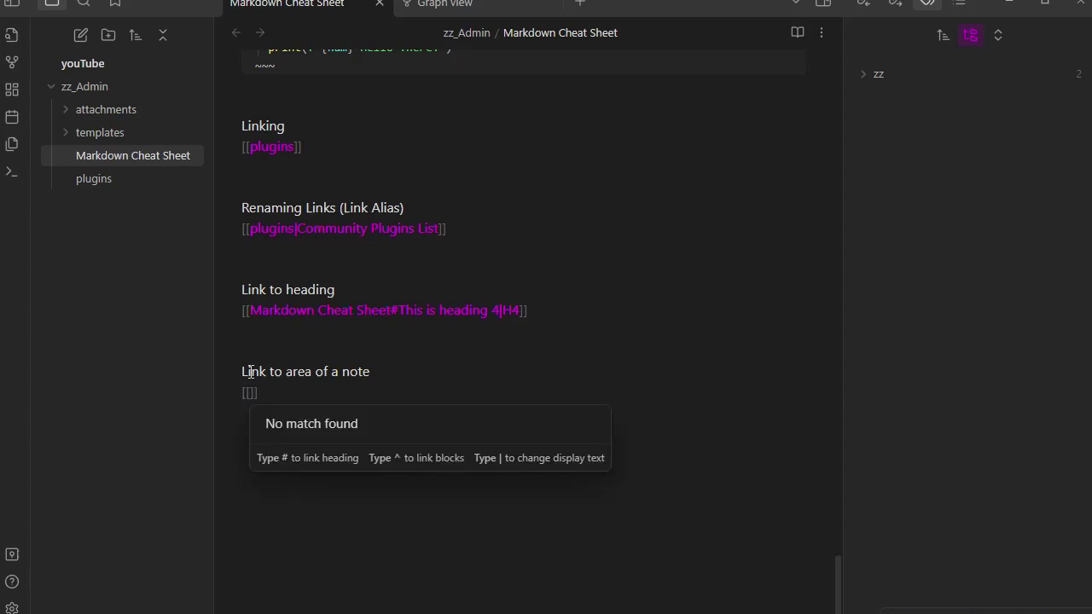
type("M")
key("Return")
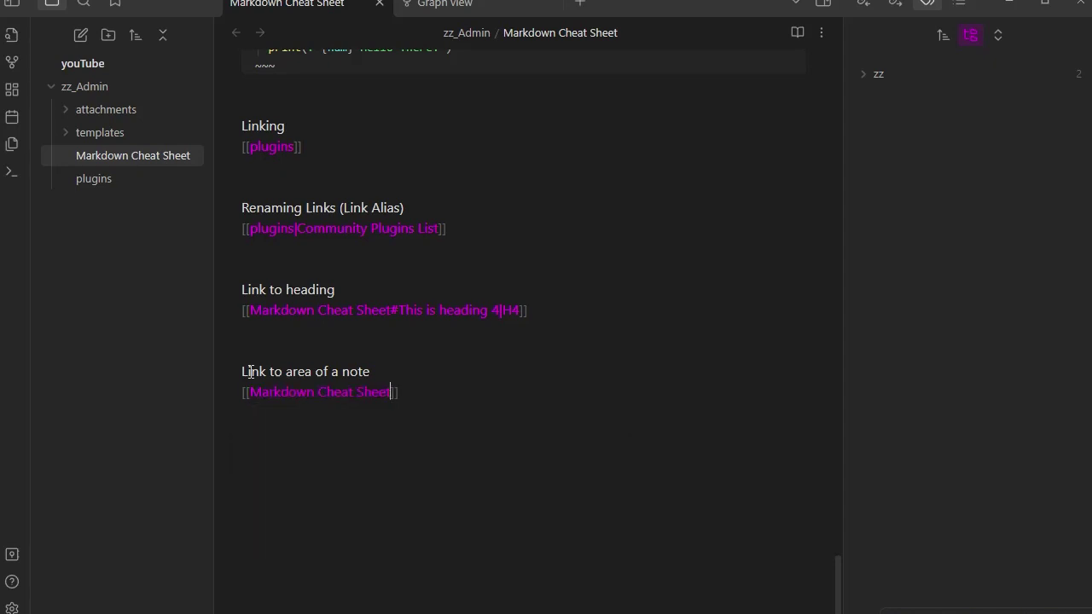
type("#")
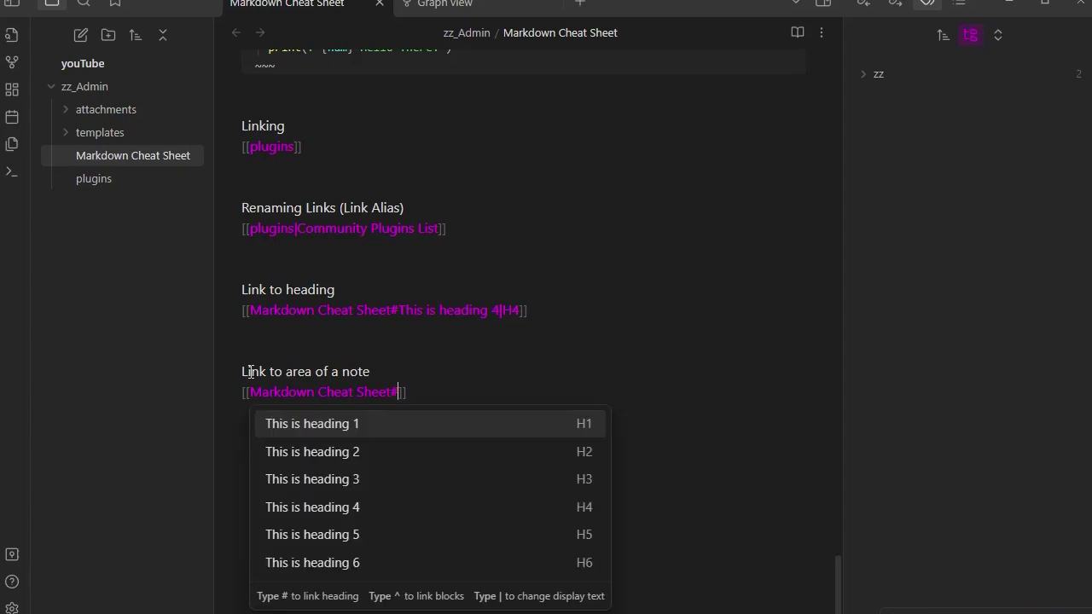
type("^")
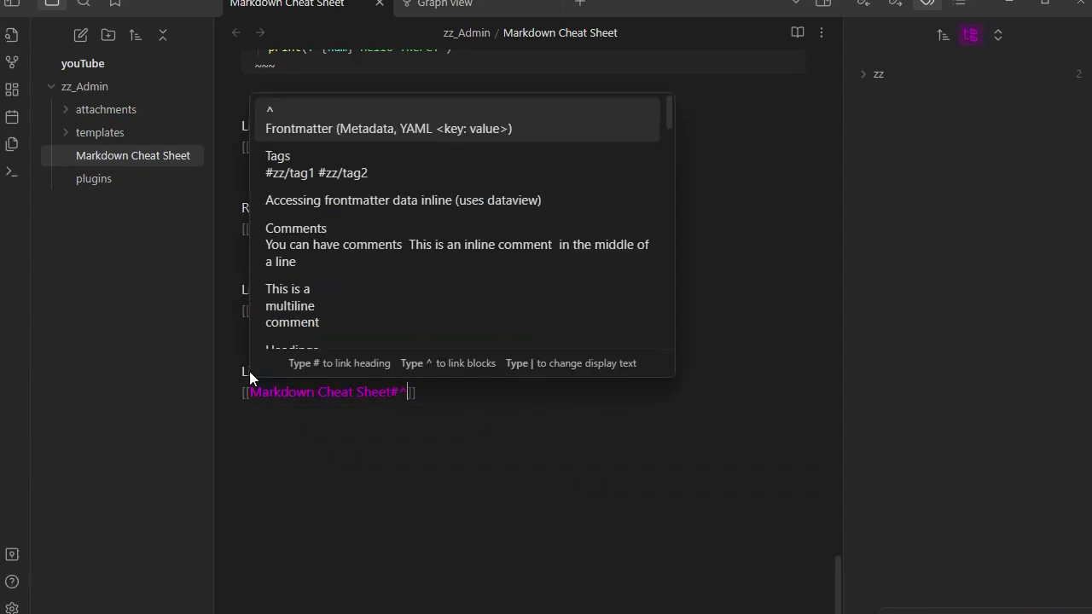
Browse the suggested blocks and point the link at the "Linking plugins" block
key("Down")
key("Down")
key("Down")
key("Down")
key("Down")
key("Down")
key("Down")
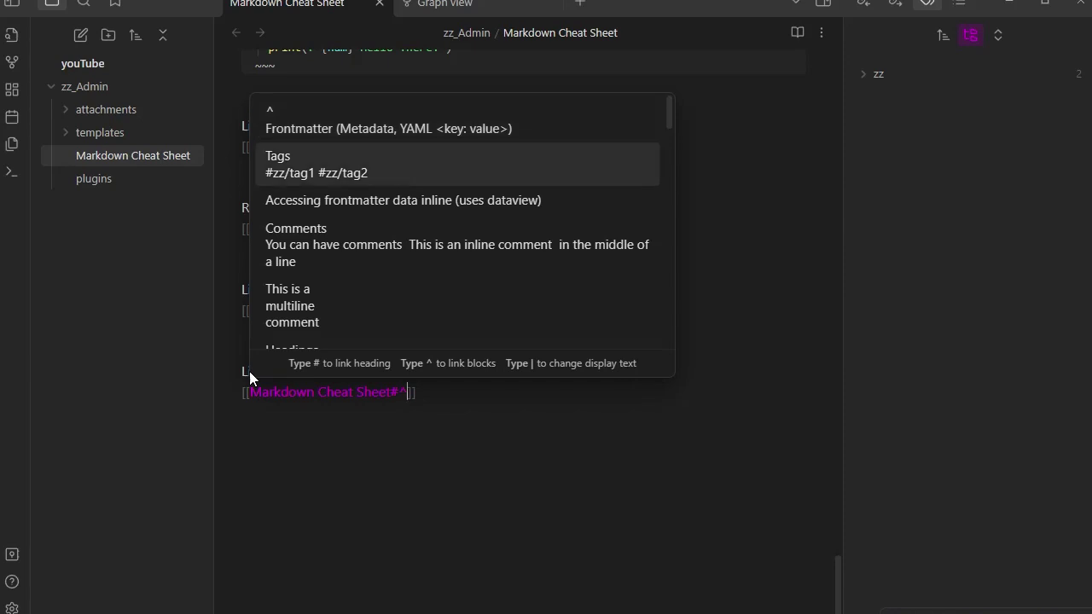
key("Down")
key("Down")
key("Down")
key("Down")
key("Down")
key("Down")
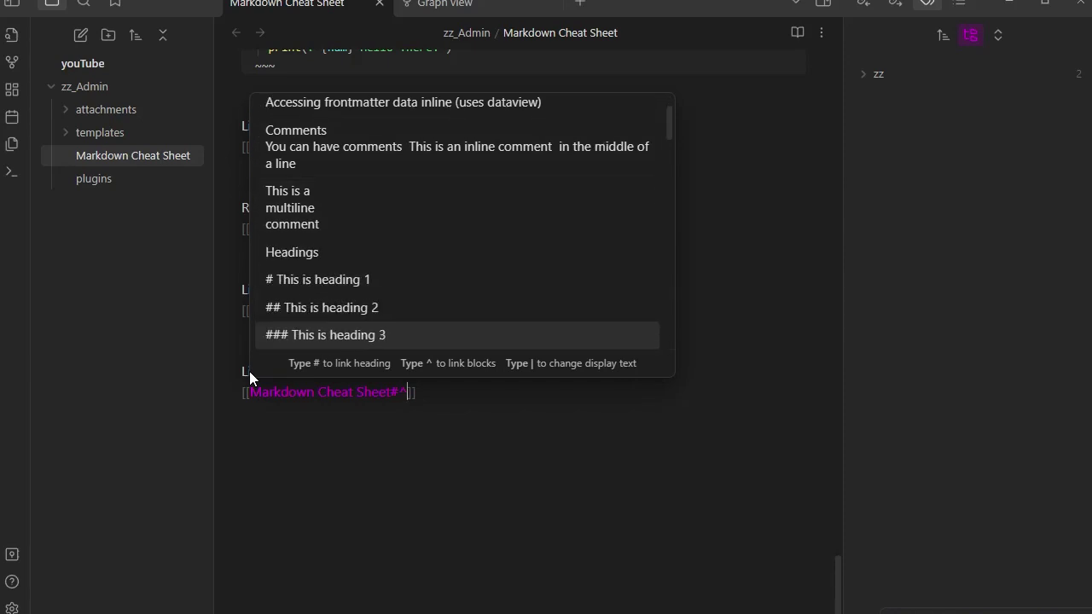
key("Down")
key("Down")
key("Down")
key("Down")
key("Down")
key("Down")
key("Down")
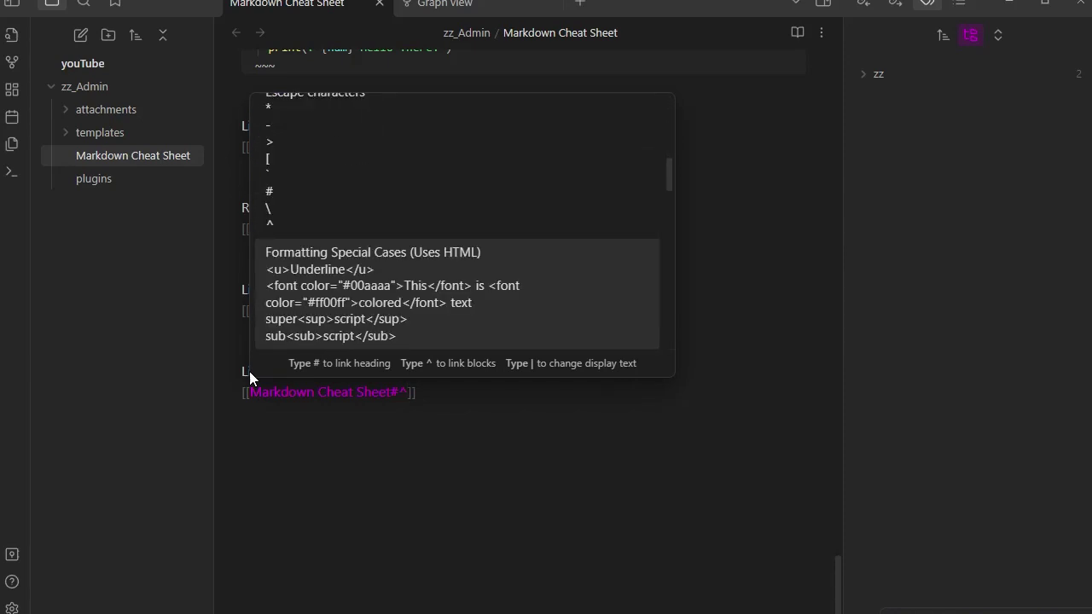
key("Down")
key("Down")
key("Down")
key("Down")
key("Down")
key("Down")
key("Down")
key("Down")
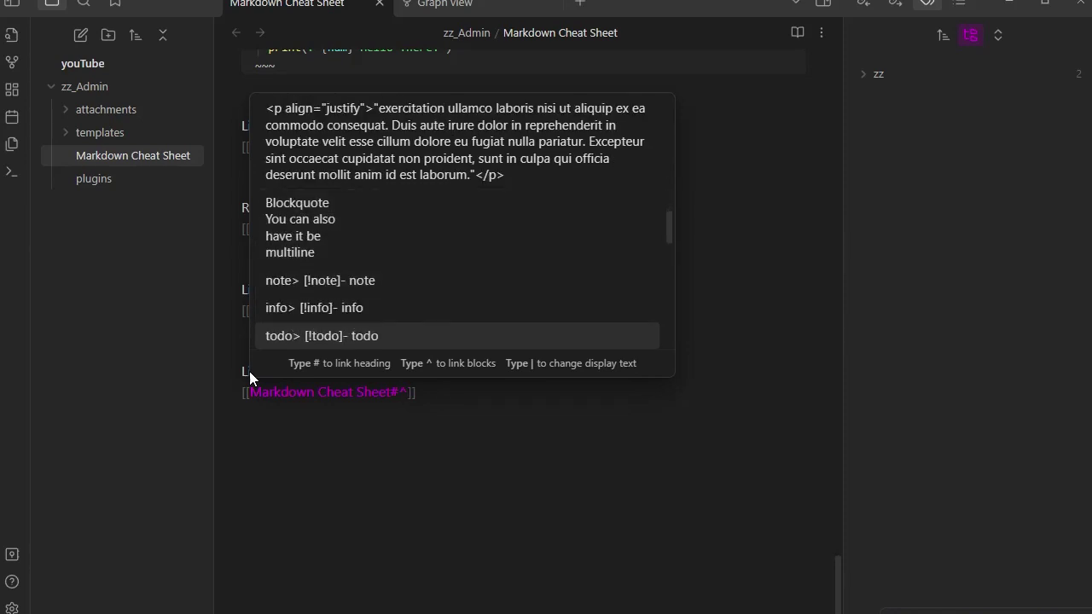
key("Down")
key("Down")
key("Down")
key("Down")
key("Down")
key("Down")
key("Down")
key("Down")
key("Down")
key("Down")
key("Down")
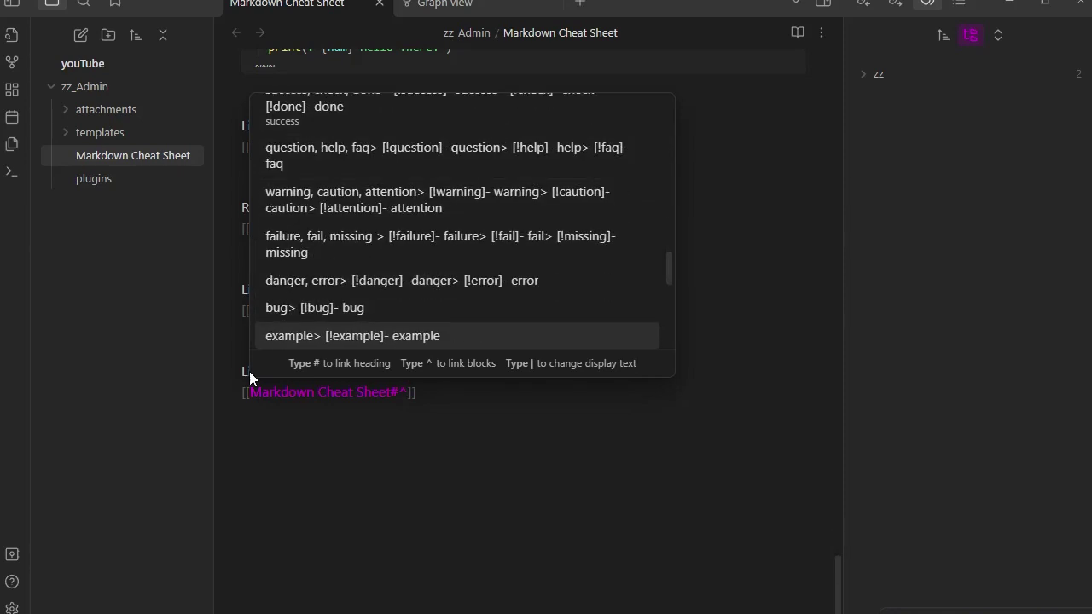
key("Down")
key("Down")
key("Down")
key("Down")
key("Down")
key("Down")
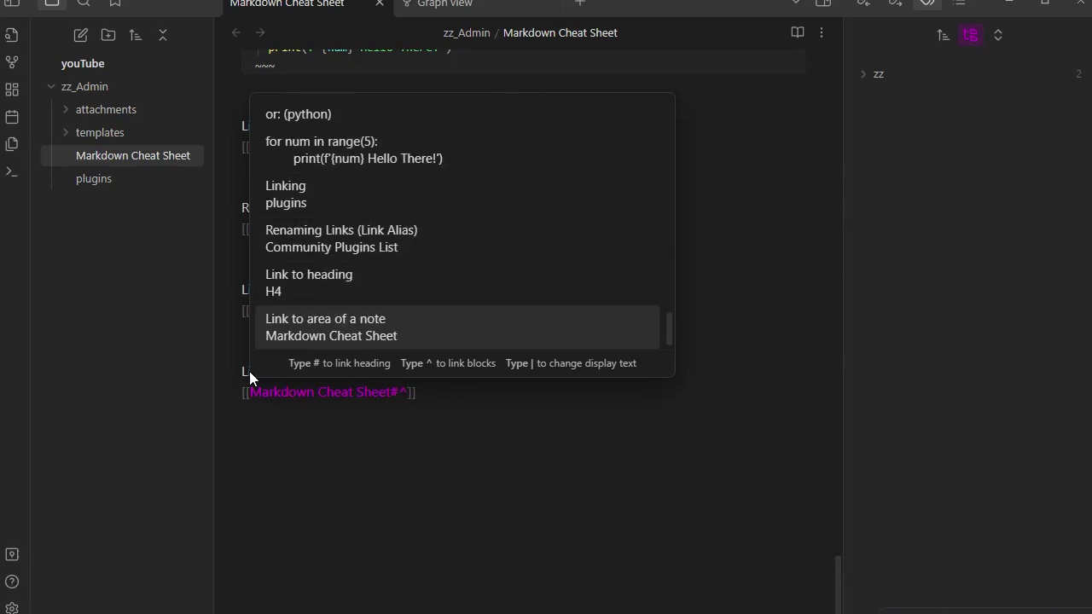
key("Up")
key("Up")
key("Up")
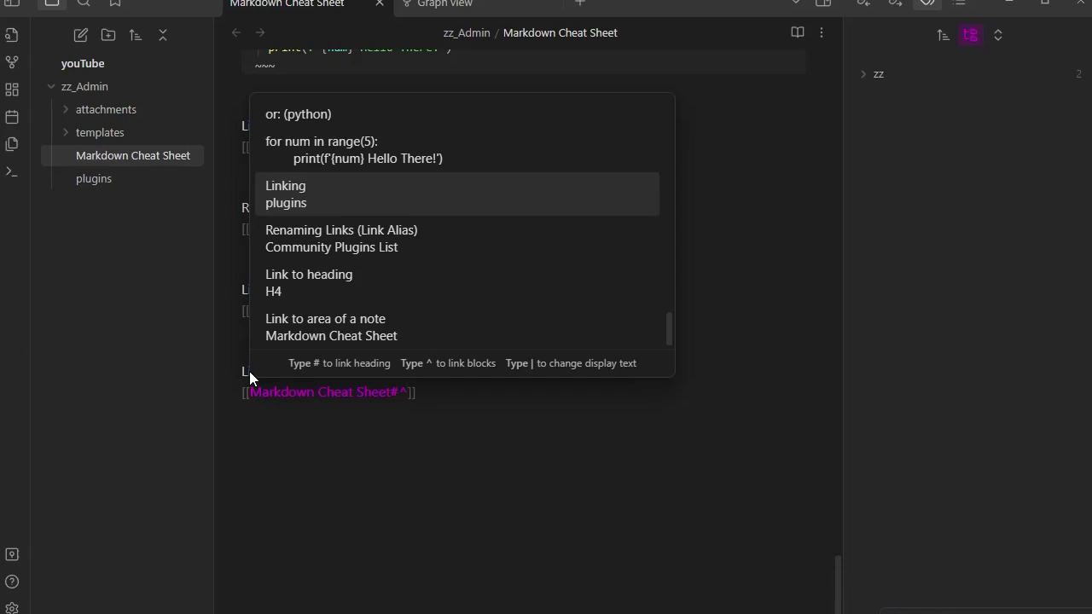
key("Return")
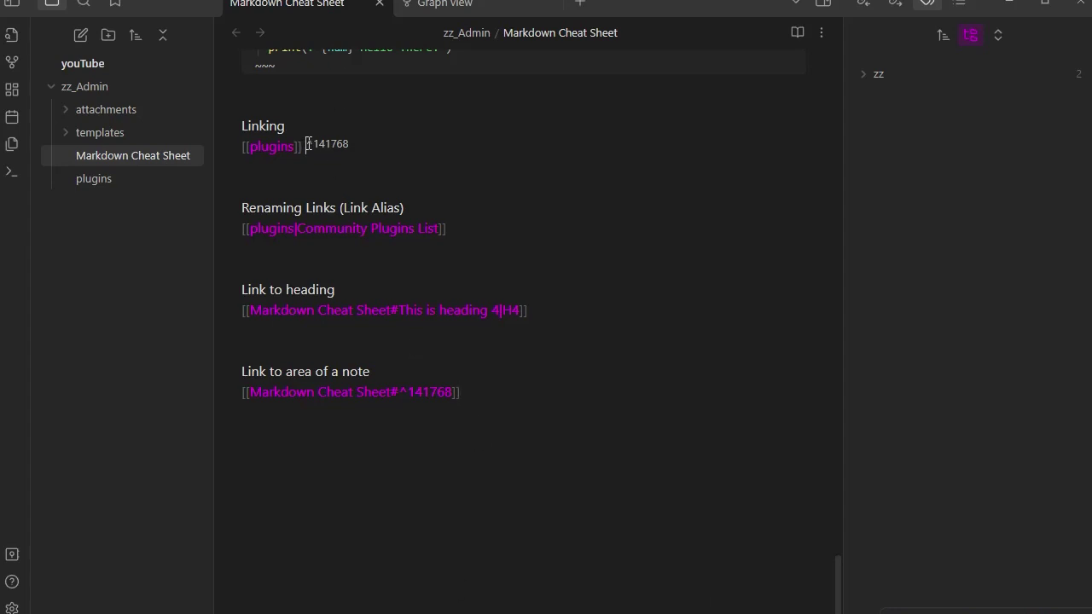
Highlight the block identifier at the end of the plugins link line and look back through the callouts
left_click_drag(305, 141, 371, 141)
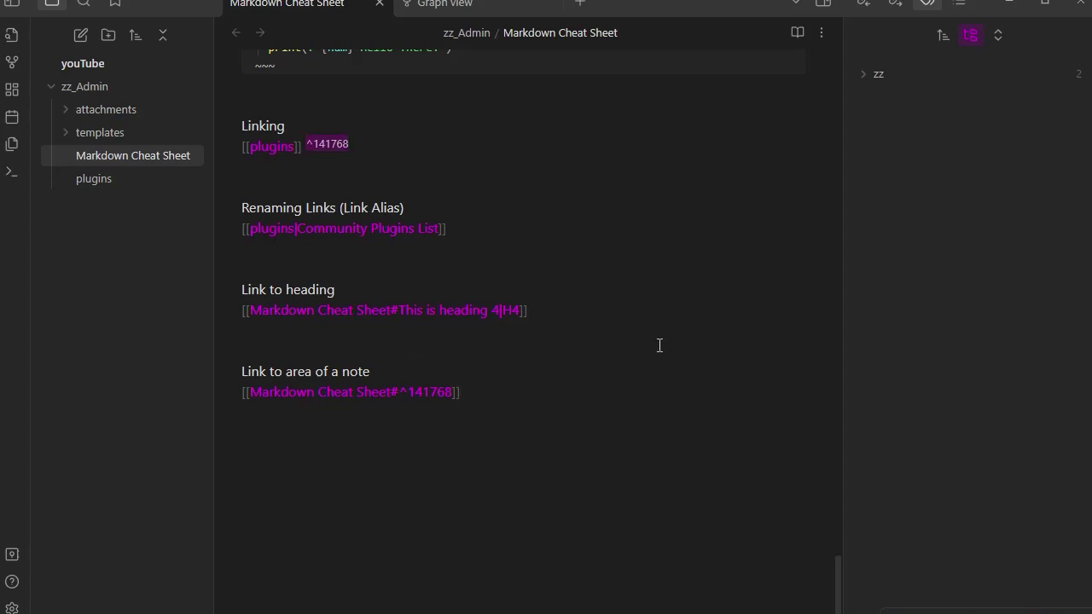
scroll(592, 256, "up", 20)
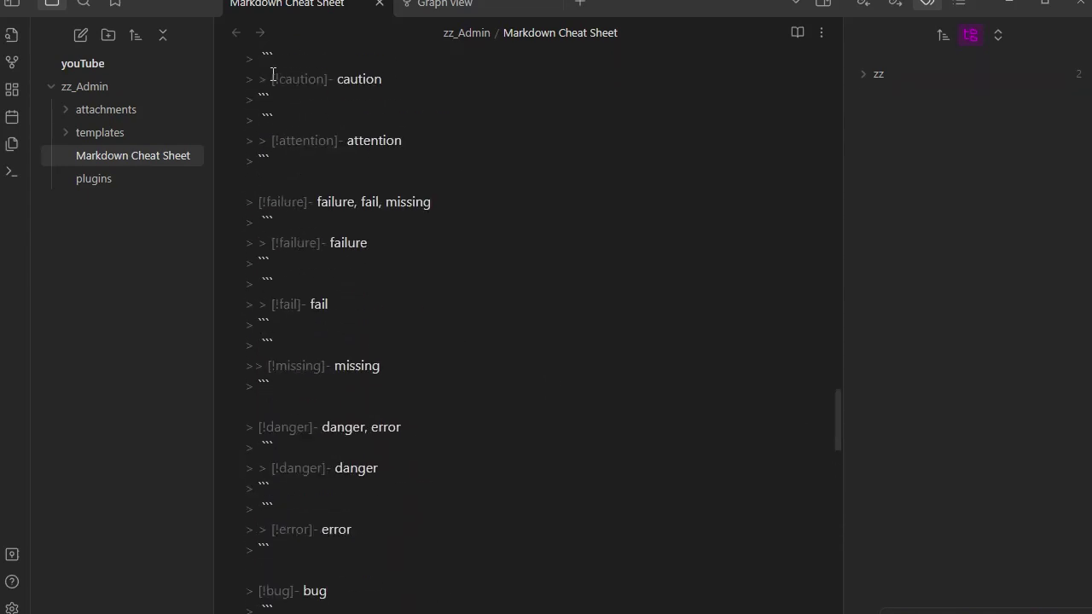
scroll(563, 443, "down", 20)
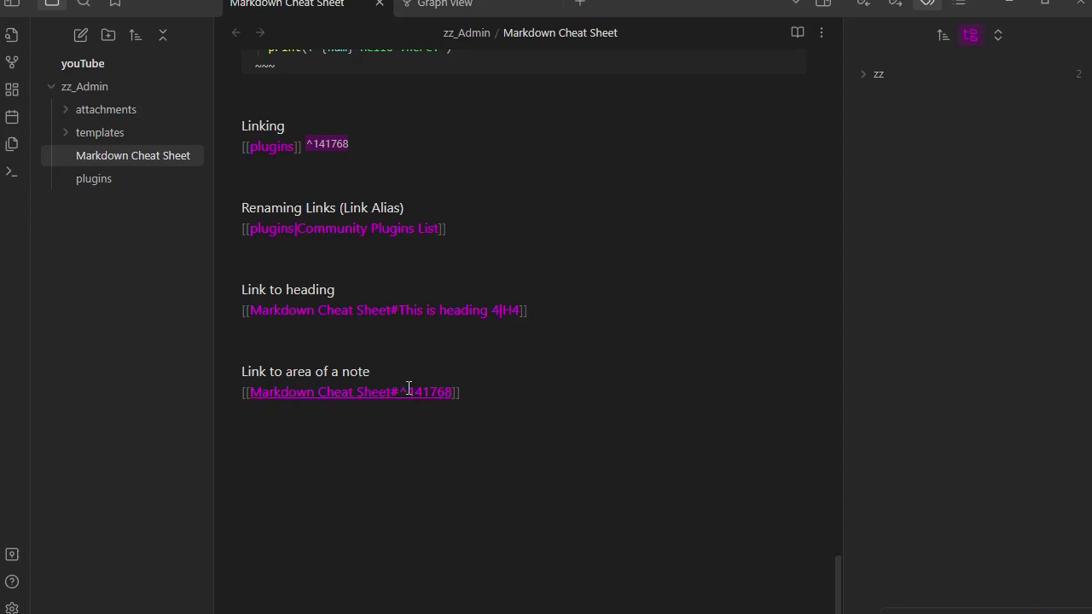
Replace the block identifier inside the "Link to area of a note" link with "sucess"
left_click_drag(408, 391, 456, 392)
type("sucess")
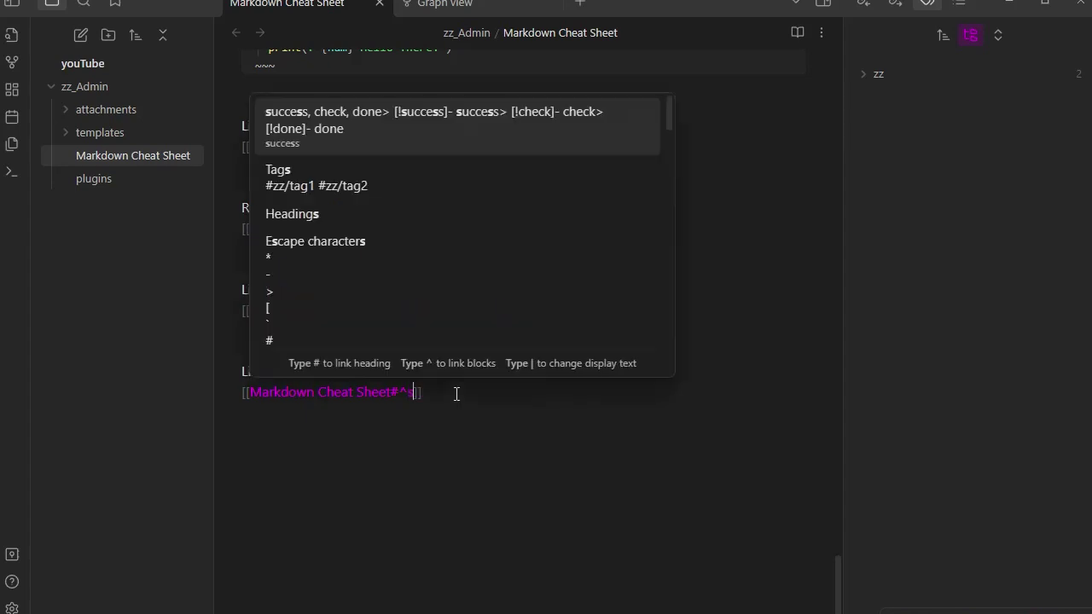
left_click(703, 249)
Review the identifier below the success callout, preview the block link's target in reading view, and return to editing
scroll(660, 448, "up", 15)
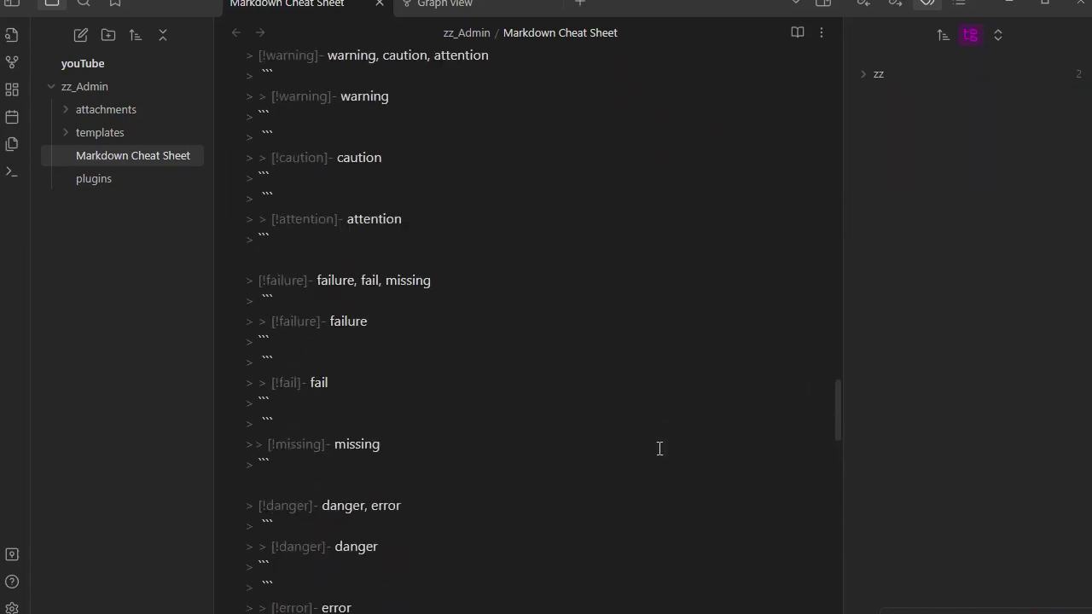
scroll(660, 448, "down", 1)
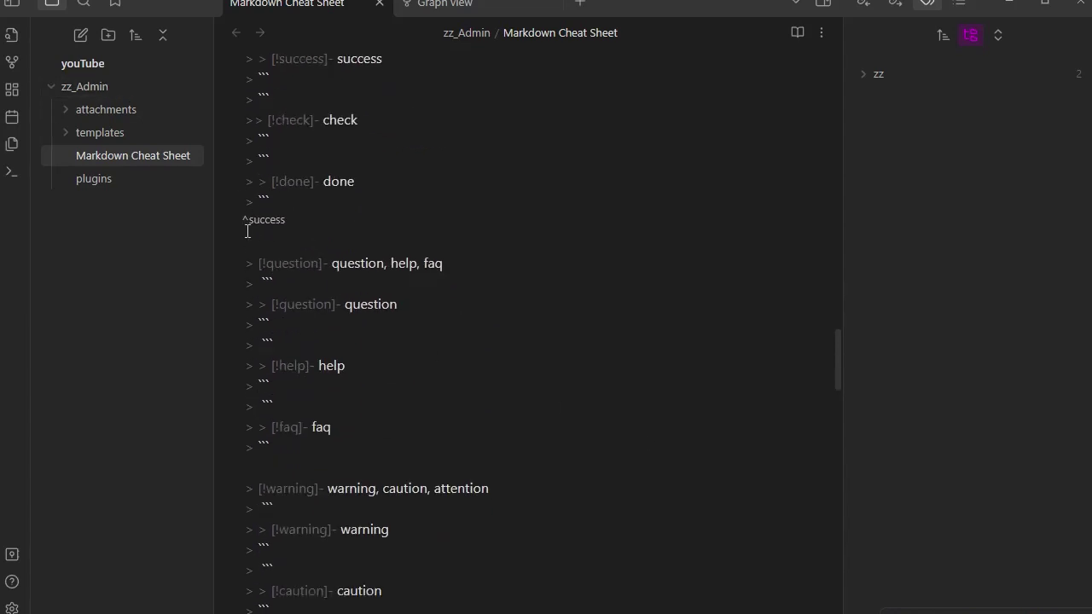
scroll(674, 481, "down", 6)
scroll(674, 482, "down", 10)
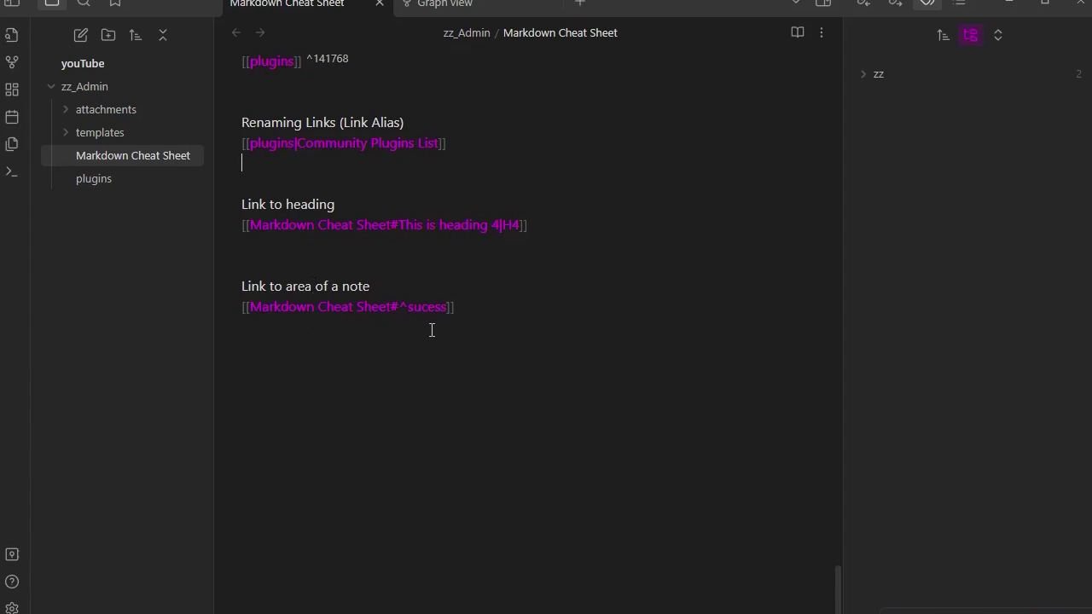
left_click(803, 35)
mouse_move(321, 297)
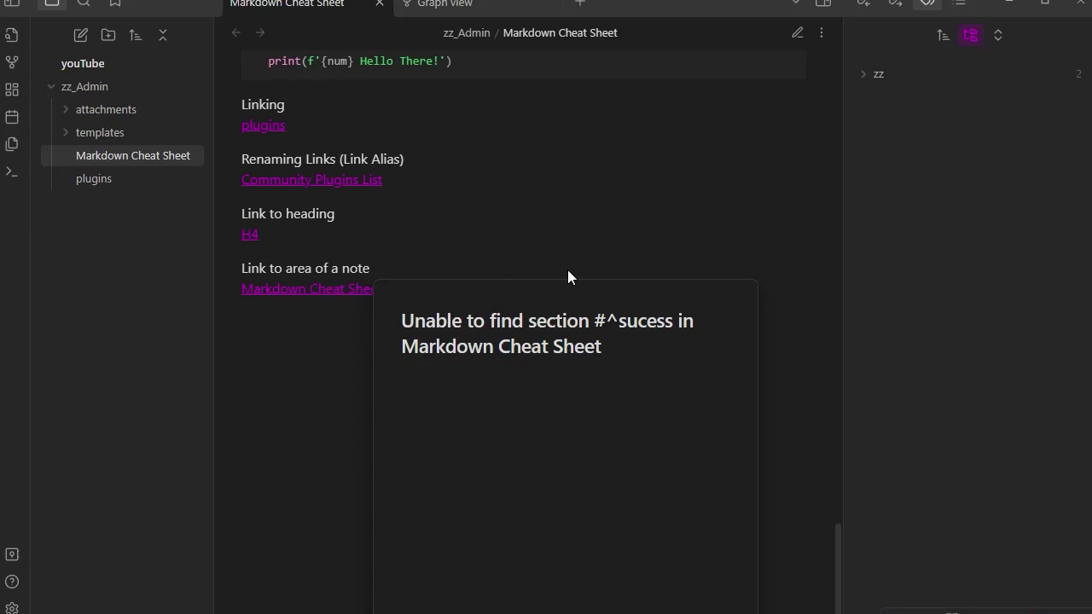
left_click(798, 33)
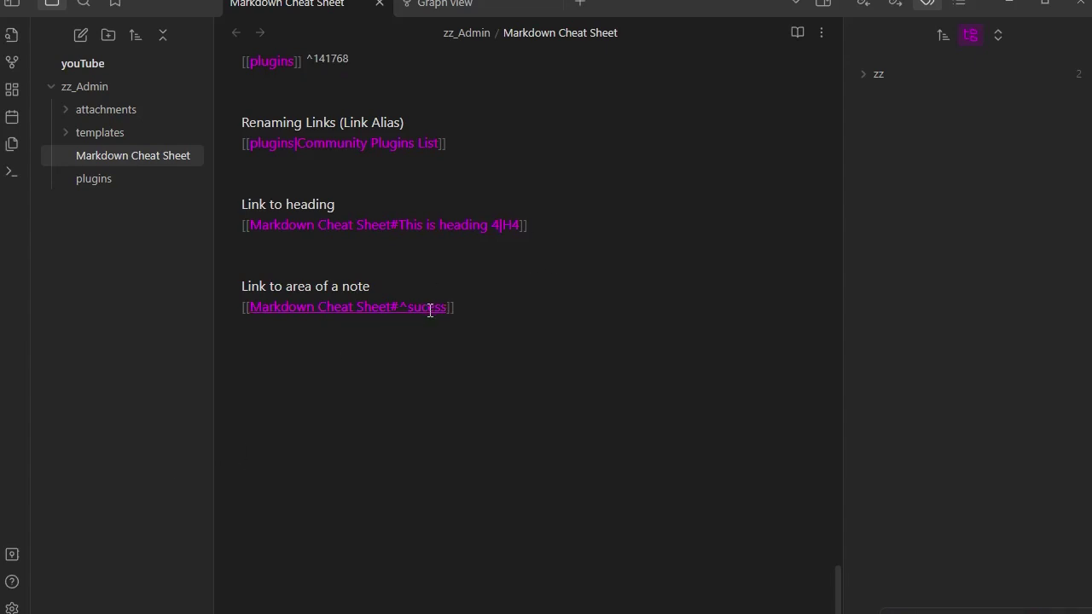
Correct the block identifier in the link from "sucess" to "success"
key("Left")
key("Left")
key("Left")
key("Left")
key("Left")
type("c")
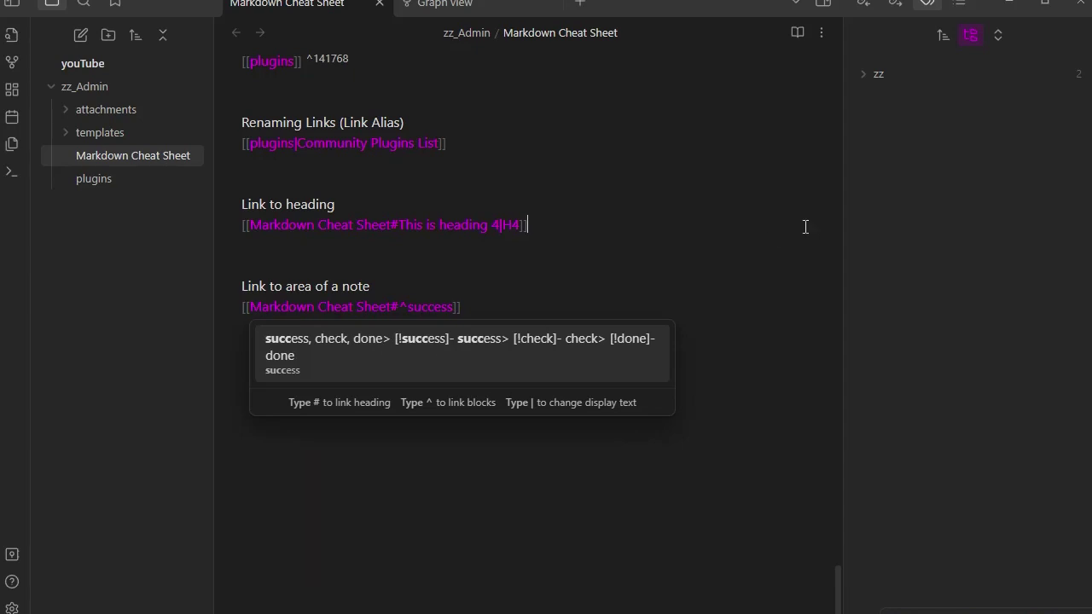
key("Escape")
Check the corrected block link in reading view and compare it with the "success, check, done" callout
left_click(800, 32)
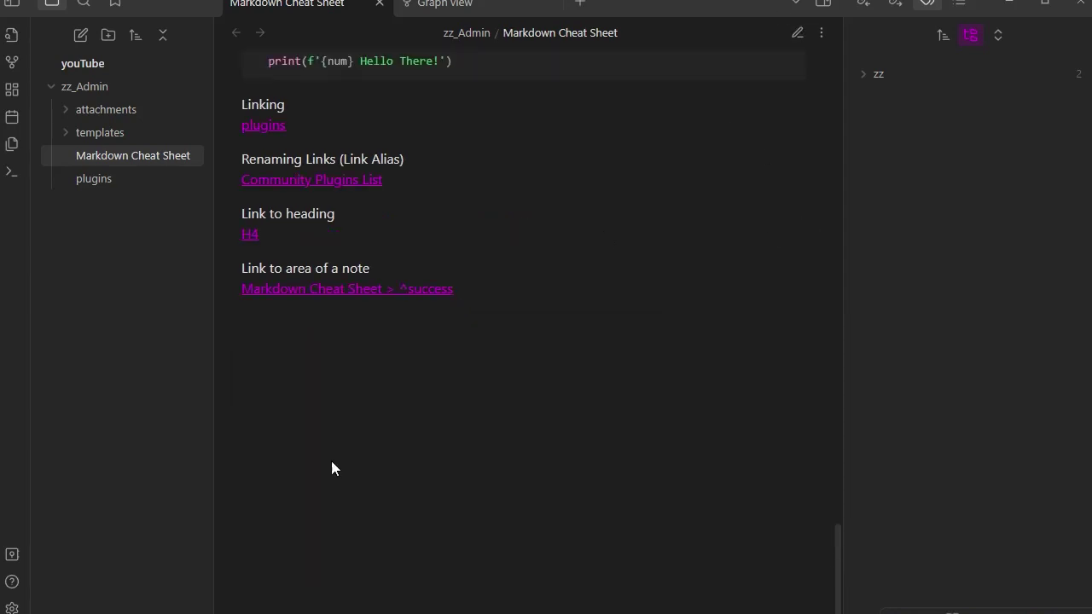
mouse_move(407, 300)
scroll(531, 209, "up", 10)
scroll(531, 209, "up", 7)
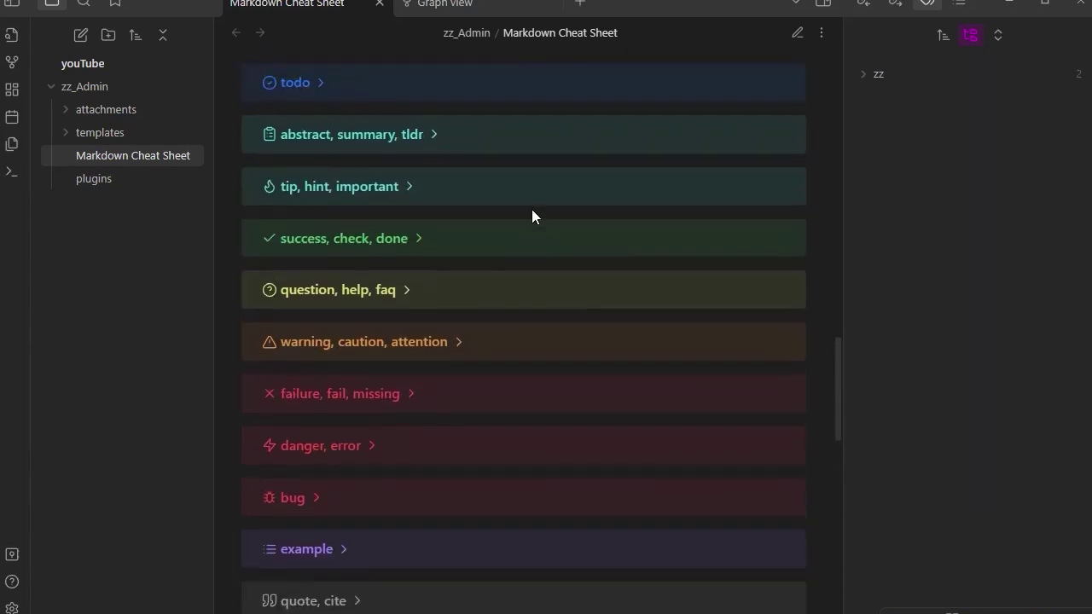
scroll(532, 209, "down", 6)
scroll(532, 209, "down", 10)
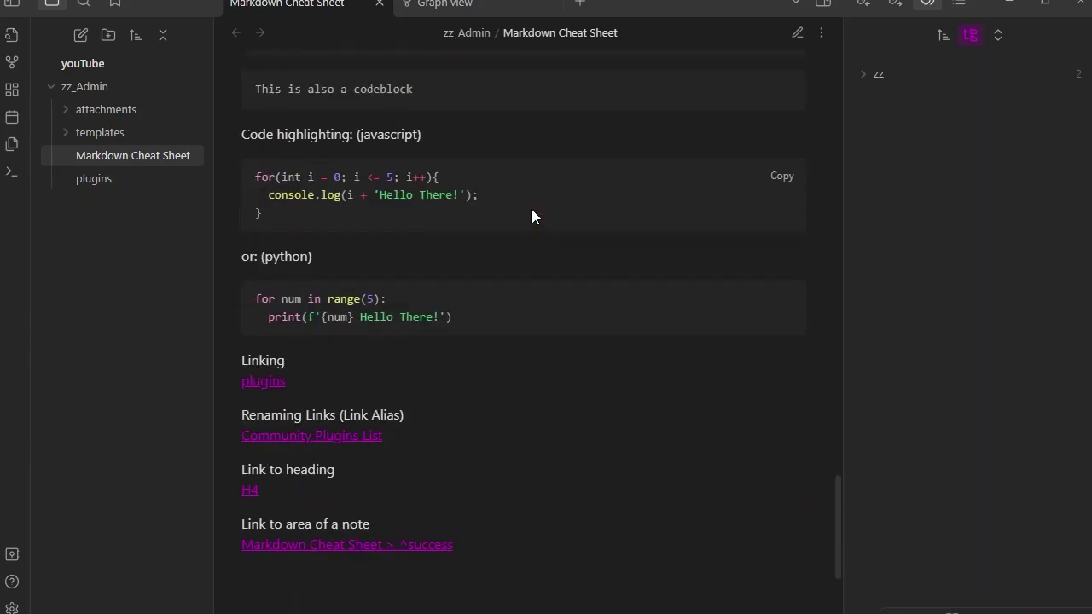
Compare the block link in editing and reading view, and preview the target of the "Markdown Cheat Sheet > ^success" link
scroll(471, 196, "up", 5)
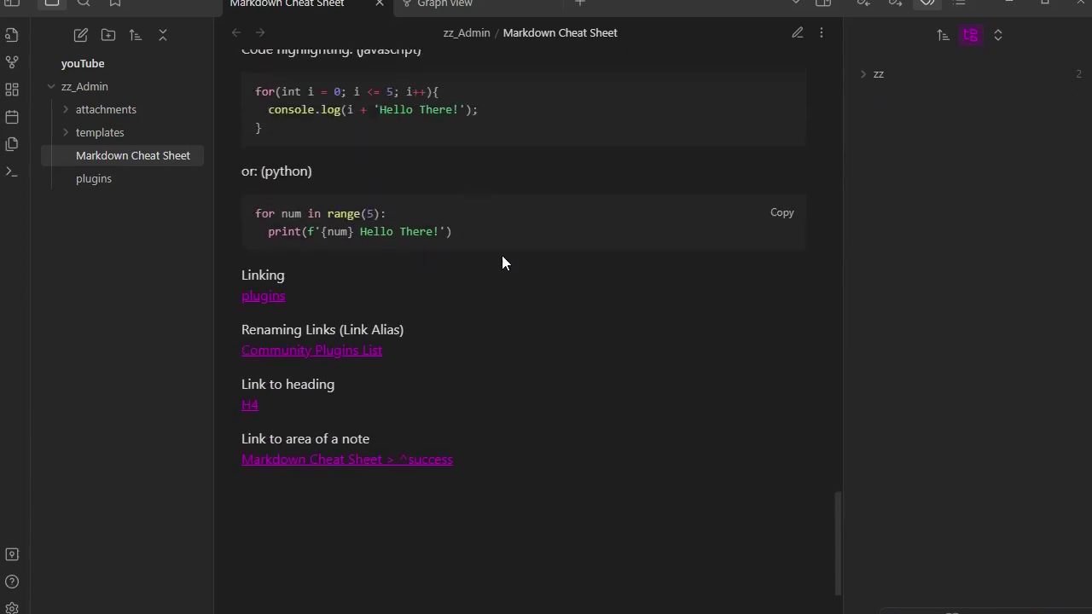
scroll(507, 271, "down", 4)
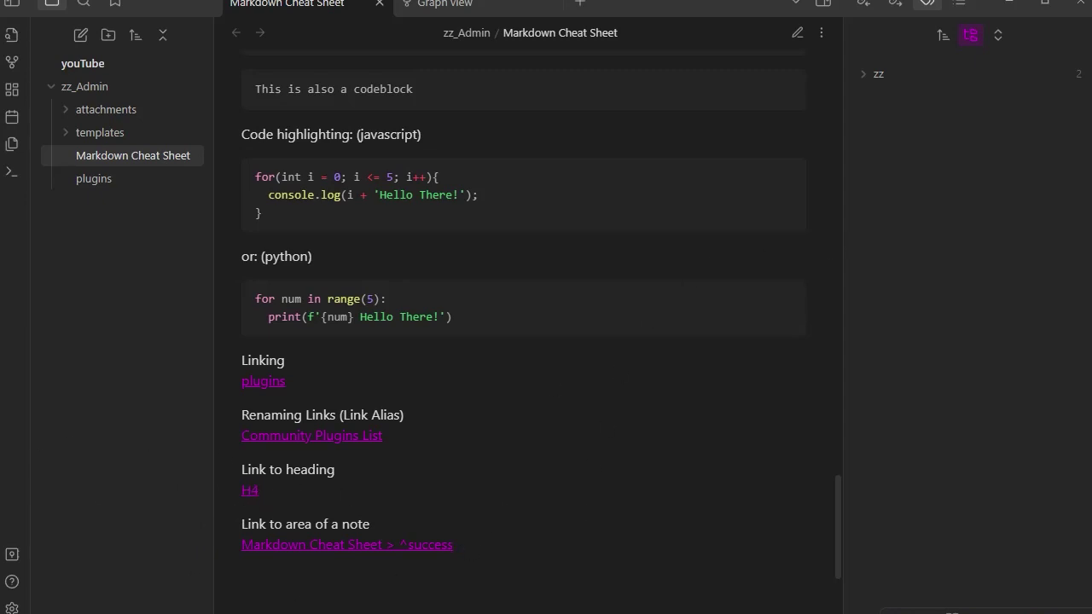
left_click(797, 34)
scroll(547, 507, "down", 5)
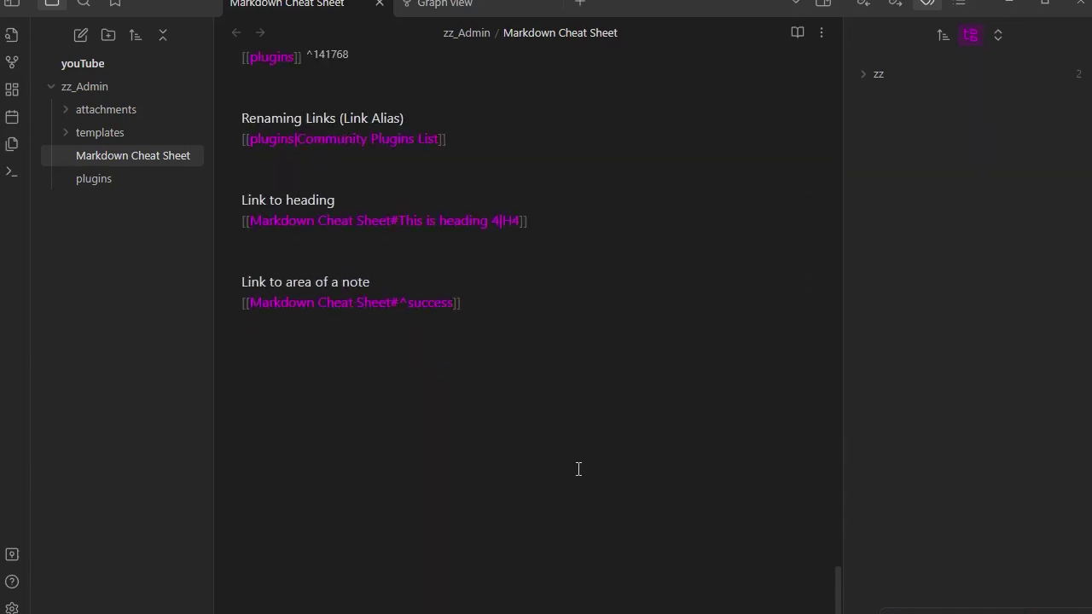
left_click(797, 33)
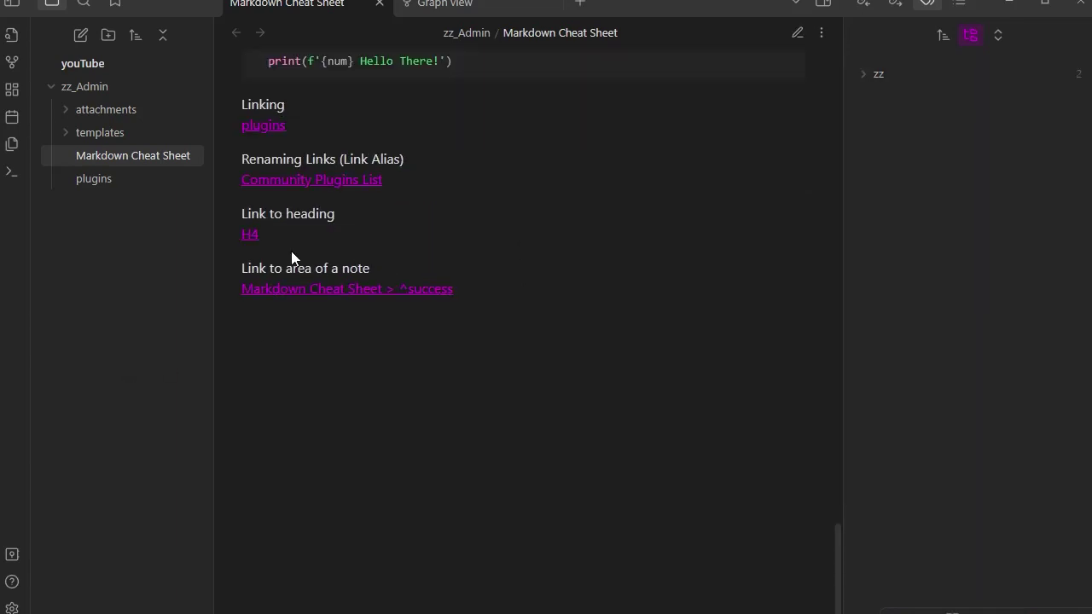
mouse_move(340, 299)
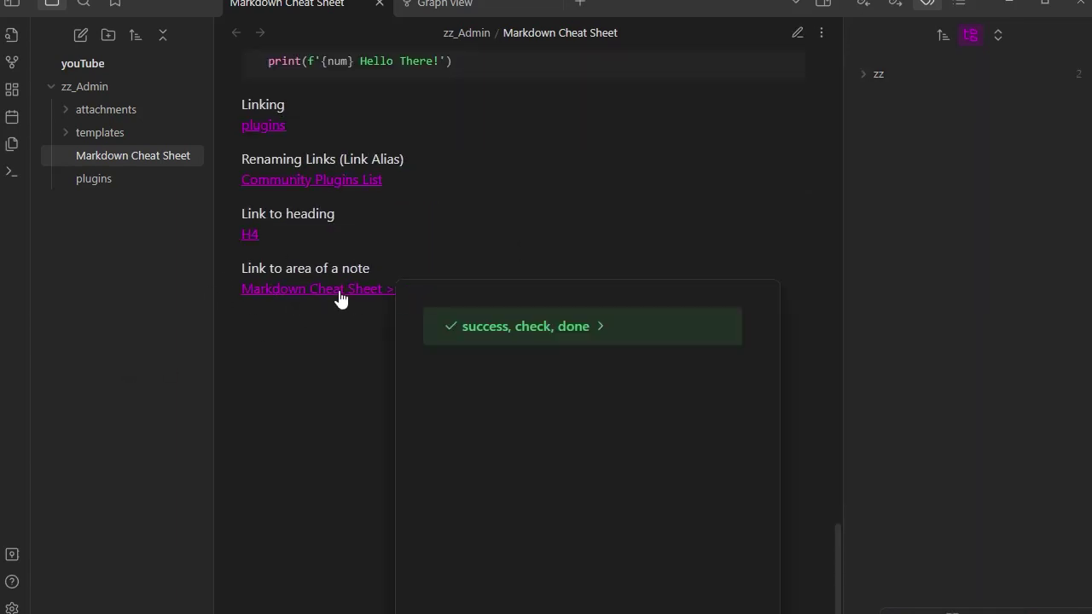
Add the alias "Success Callout" to the block link under "Link to area of a note"
left_click(798, 32)
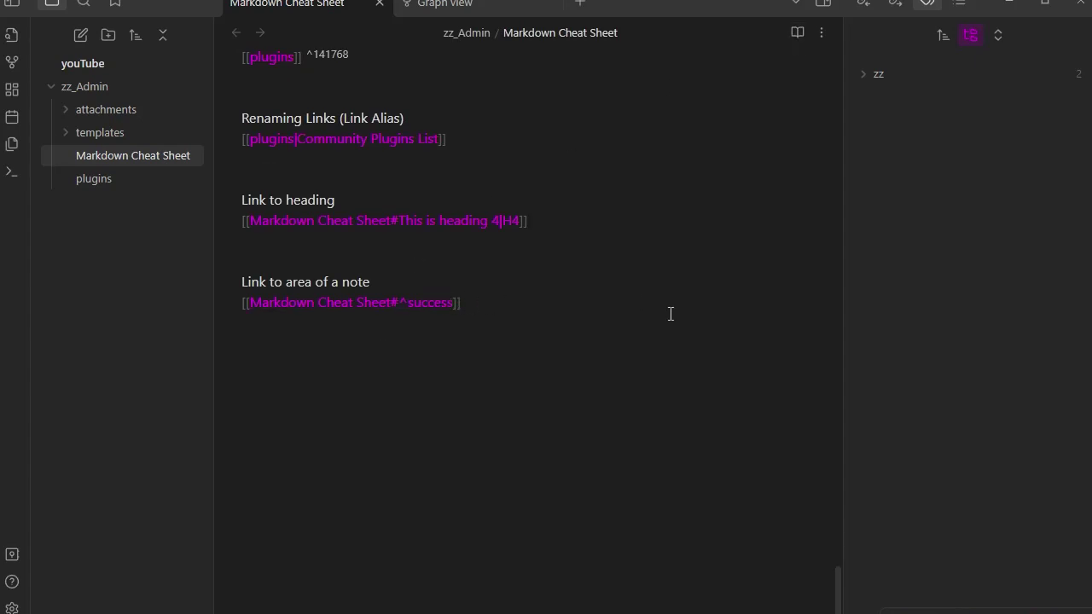
type("|")
type("Succ")
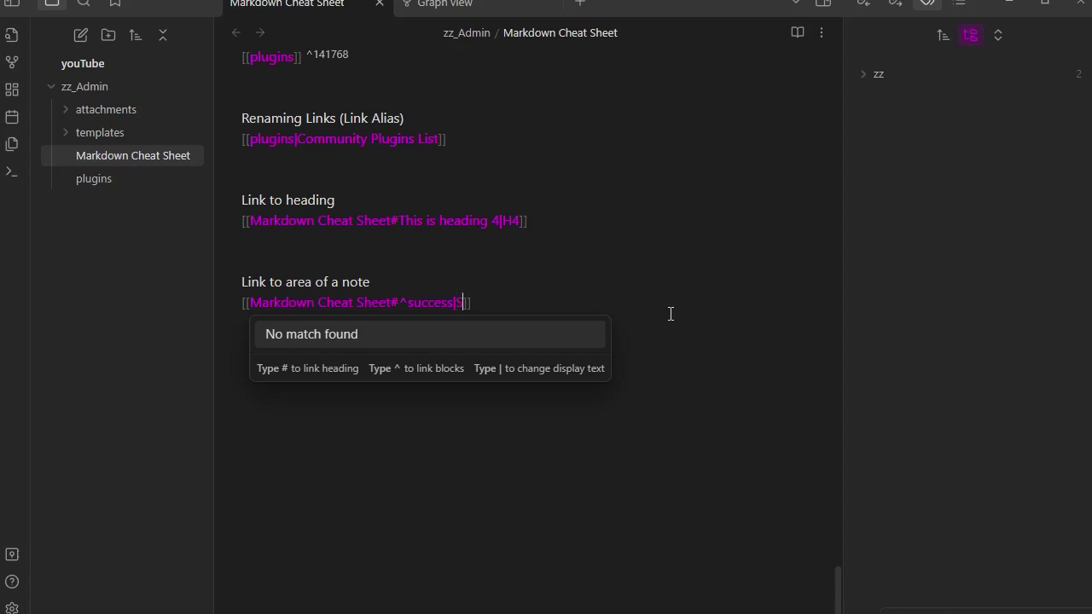
type("ess calloutg")
left_click(691, 305)
key("Left")
key("Left")
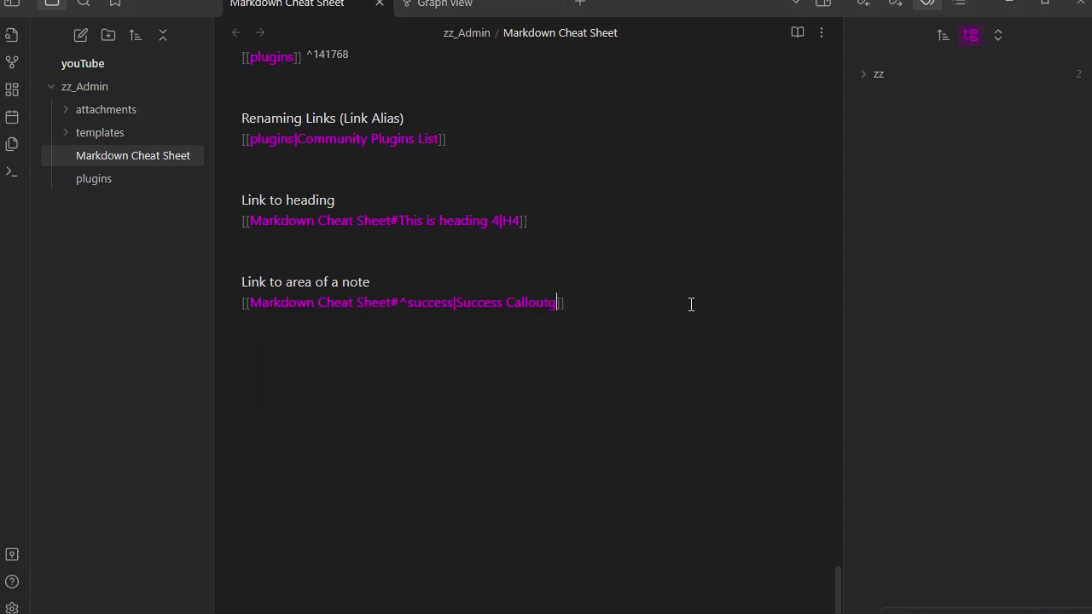
key("BackSpace")
left_click(663, 282)
key("Escape")
Preview and follow the "Success Callout" link in reading view, and return to the linking examples
left_click(798, 33)
mouse_move(287, 290)
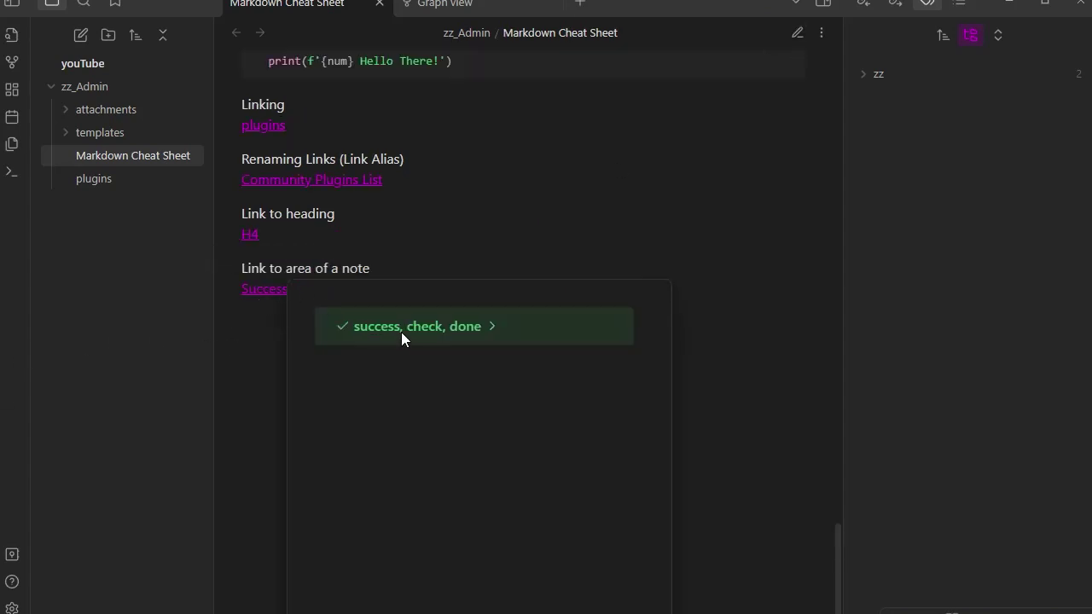
left_click(310, 291)
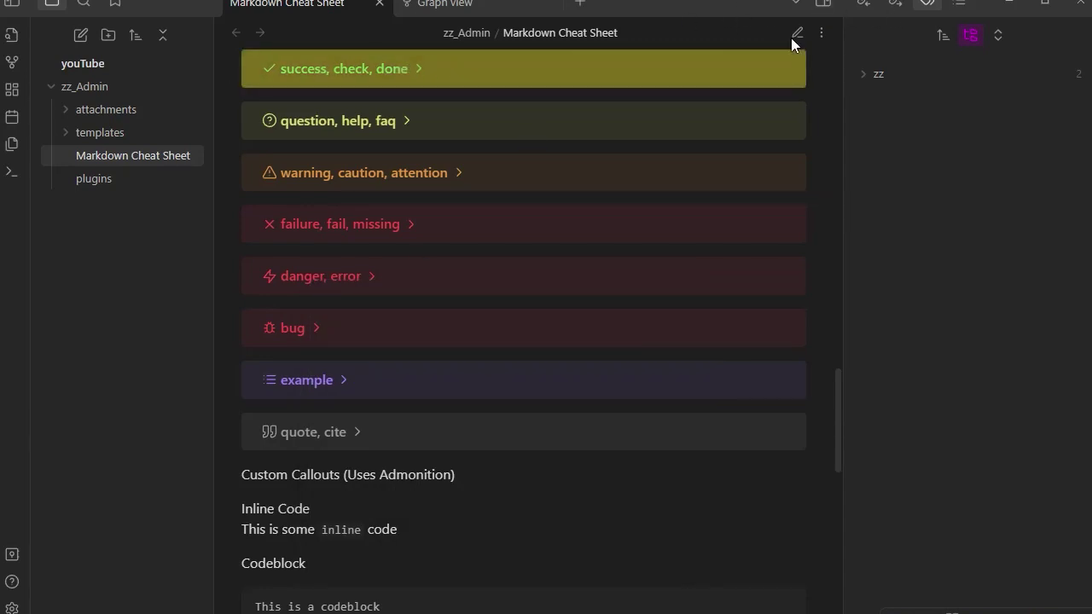
scroll(719, 409, "down", 8)
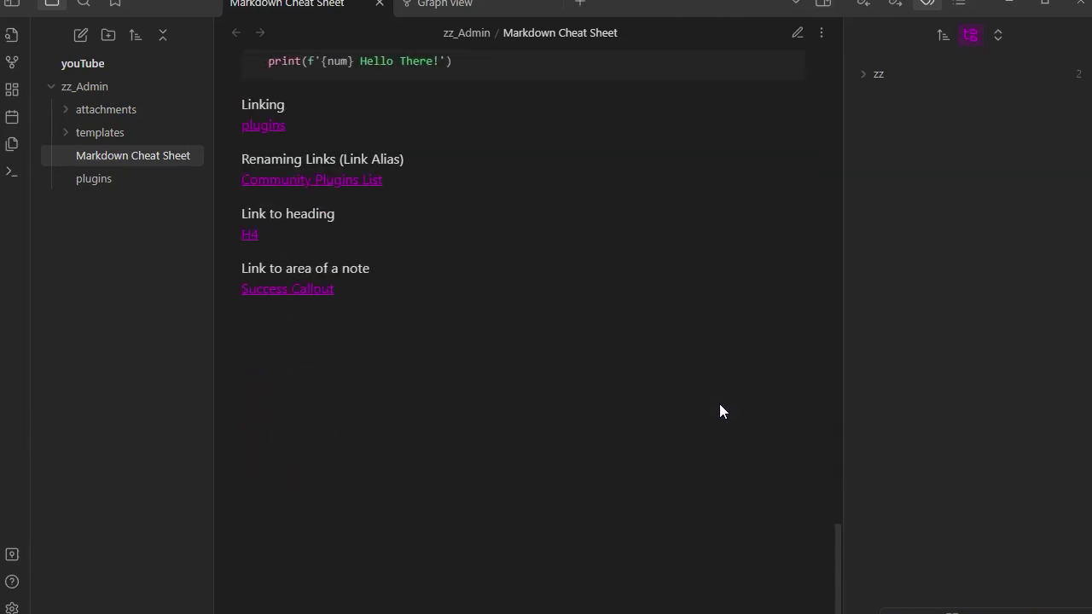
scroll(475, 411, "up", 2)
mouse_move(297, 465)
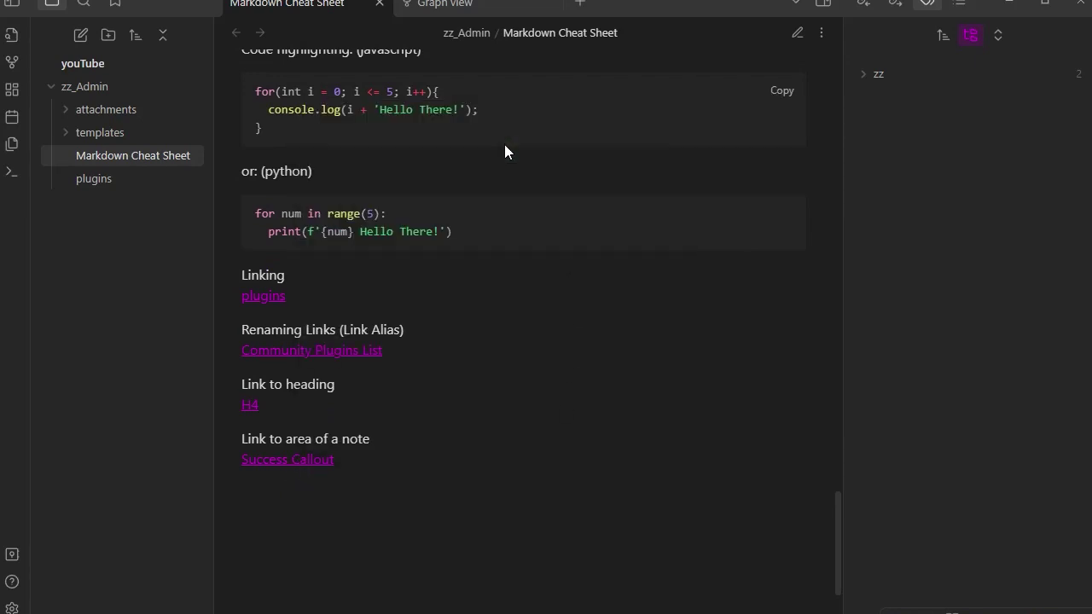
Expand and collapse the "success, check, done" callout to examine its contents, and return to the linking examples
scroll(584, 388, "up", 5)
scroll(586, 355, "up", 4)
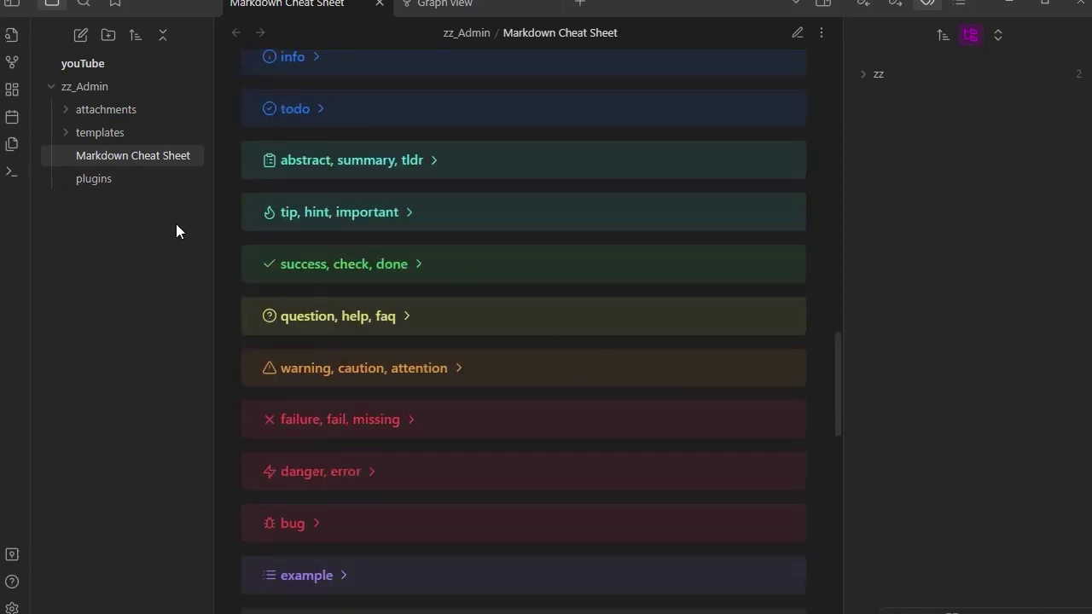
left_click(419, 264)
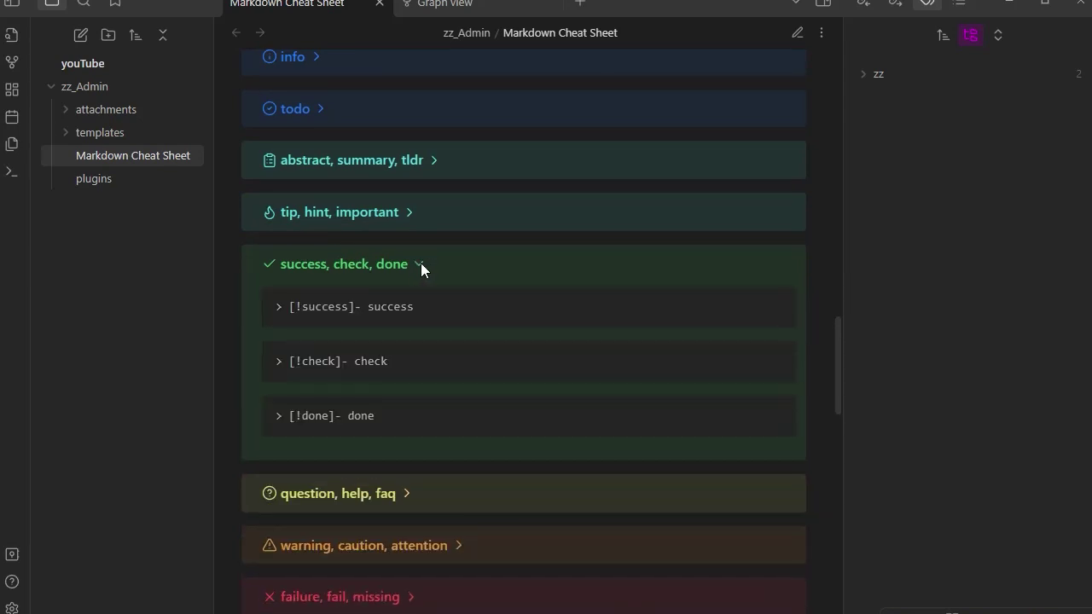
left_click(420, 263)
left_click(420, 263)
left_click(418, 265)
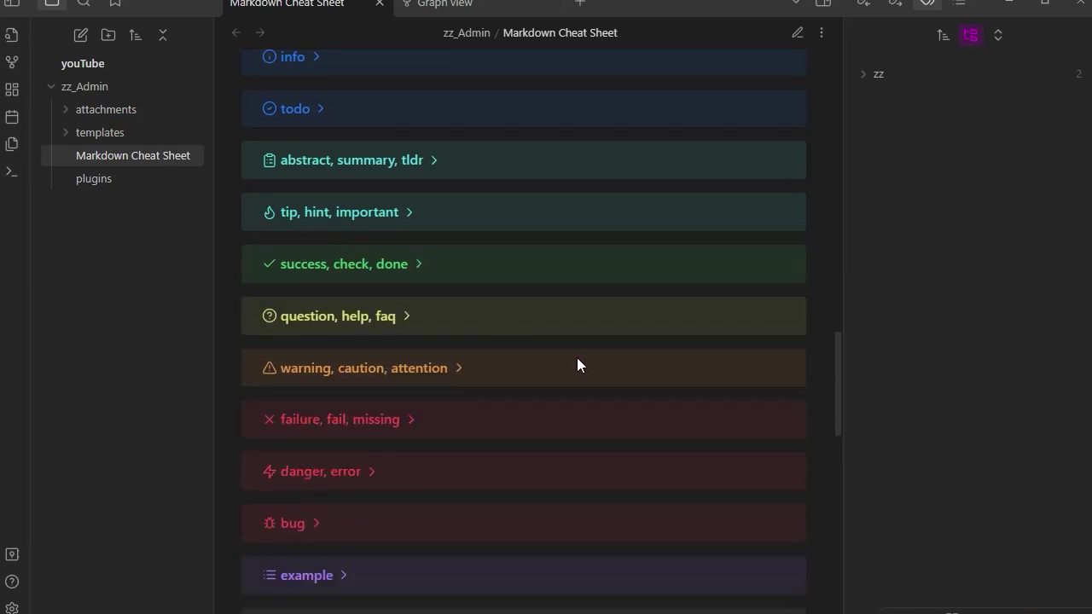
scroll(572, 375, "down", 8)
scroll(565, 386, "down", 3)
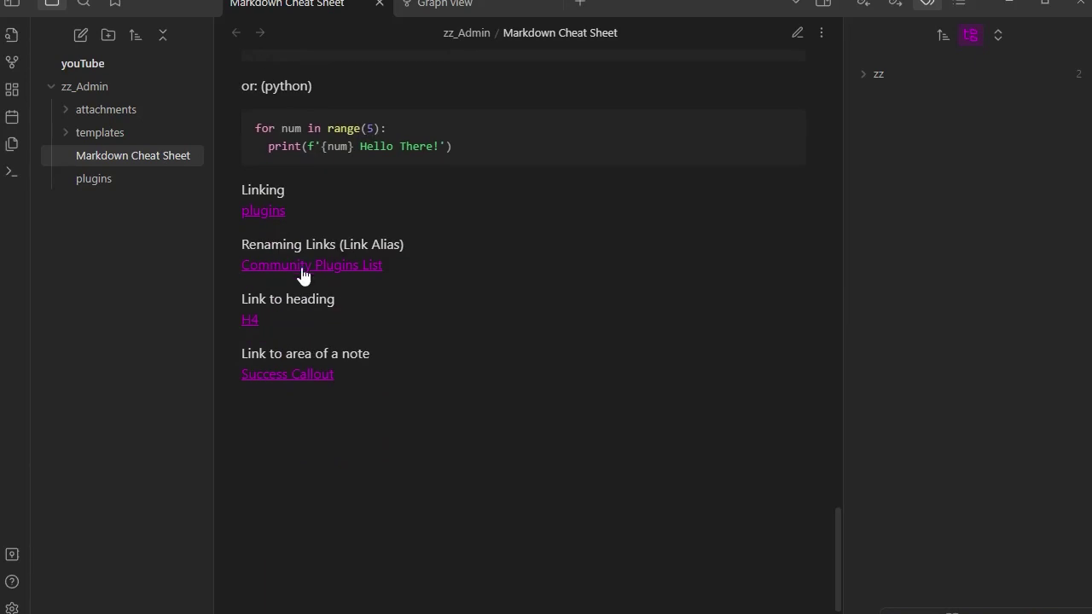
Preview the H4 heading link, preview the same link again inside its popup, and review the callouts it can reach
mouse_move(288, 273)
mouse_move(263, 215)
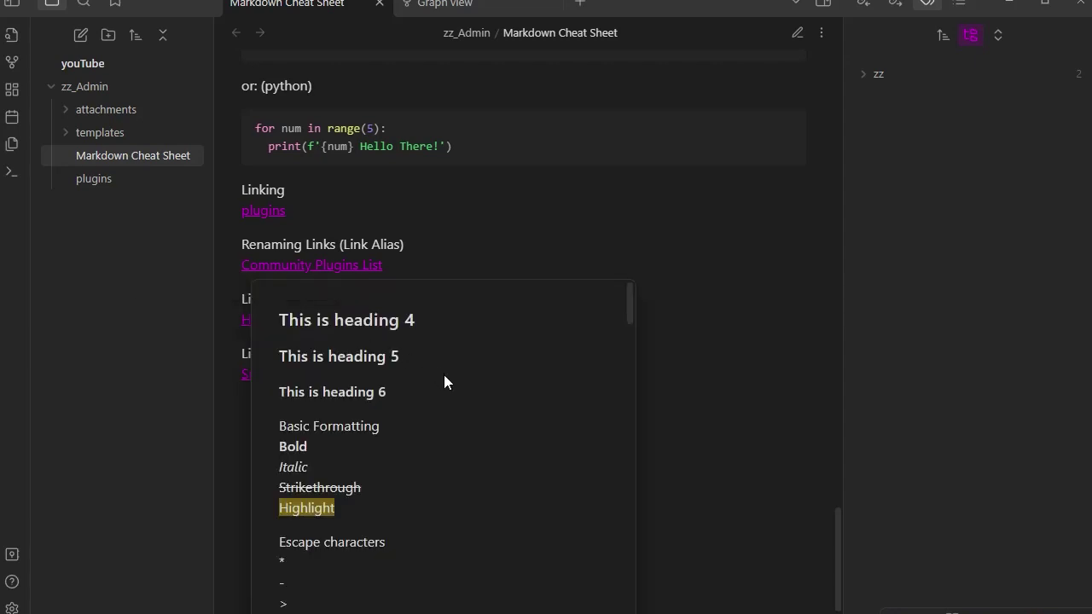
scroll(449, 382, "down", 10)
scroll(450, 383, "down", 15)
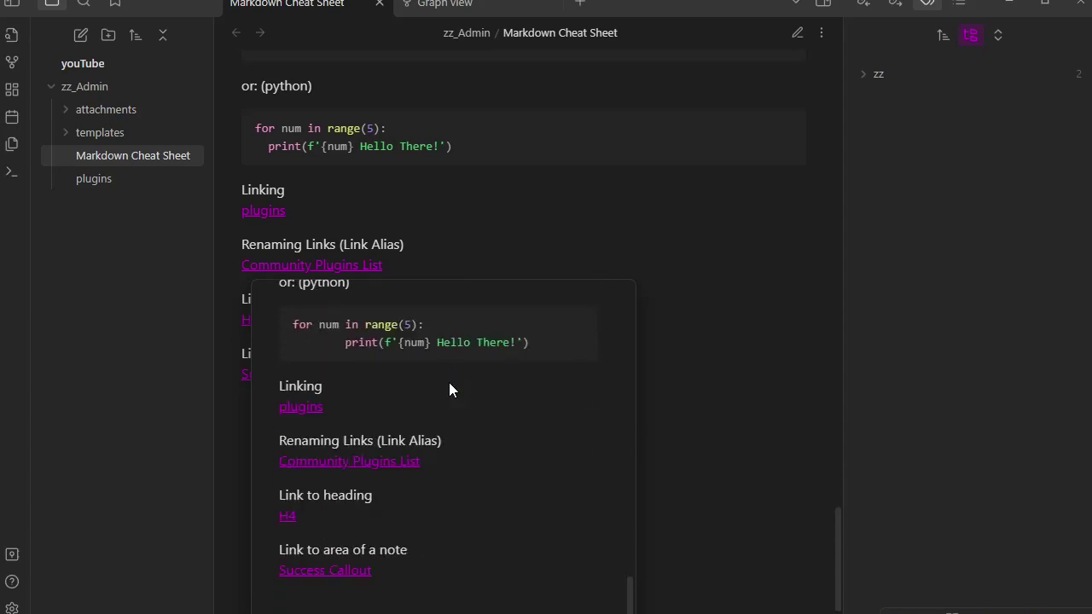
mouse_move(288, 518)
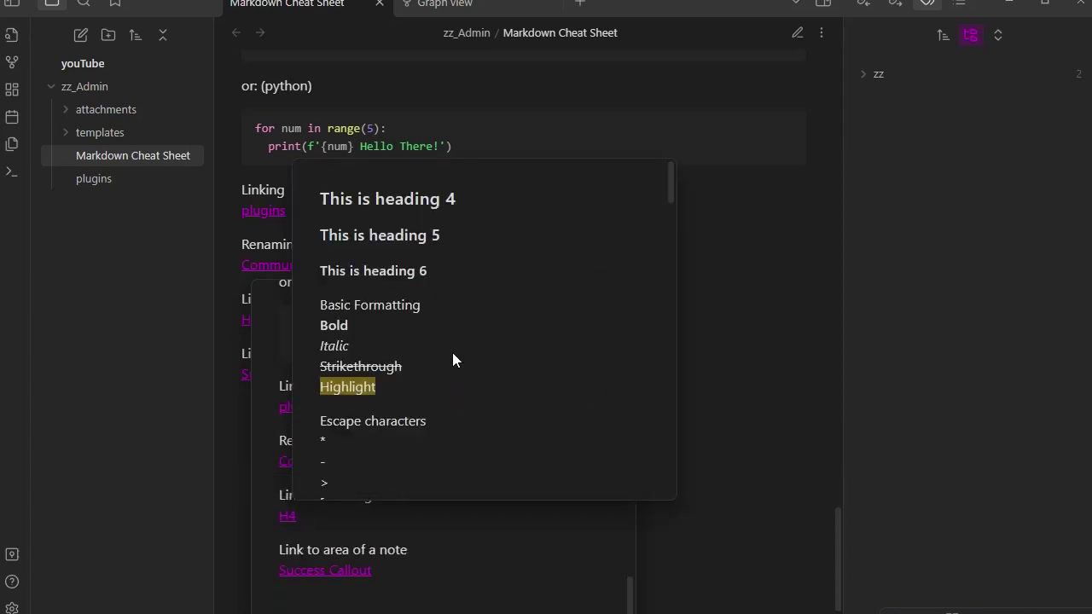
scroll(465, 346, "down", 4)
scroll(477, 345, "down", 15)
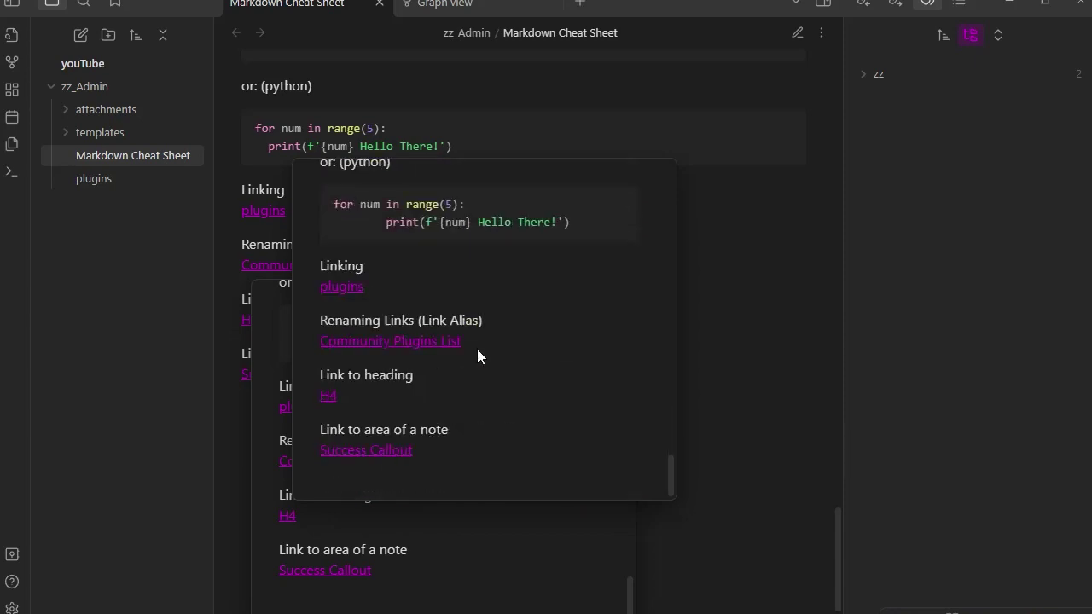
mouse_move(369, 461)
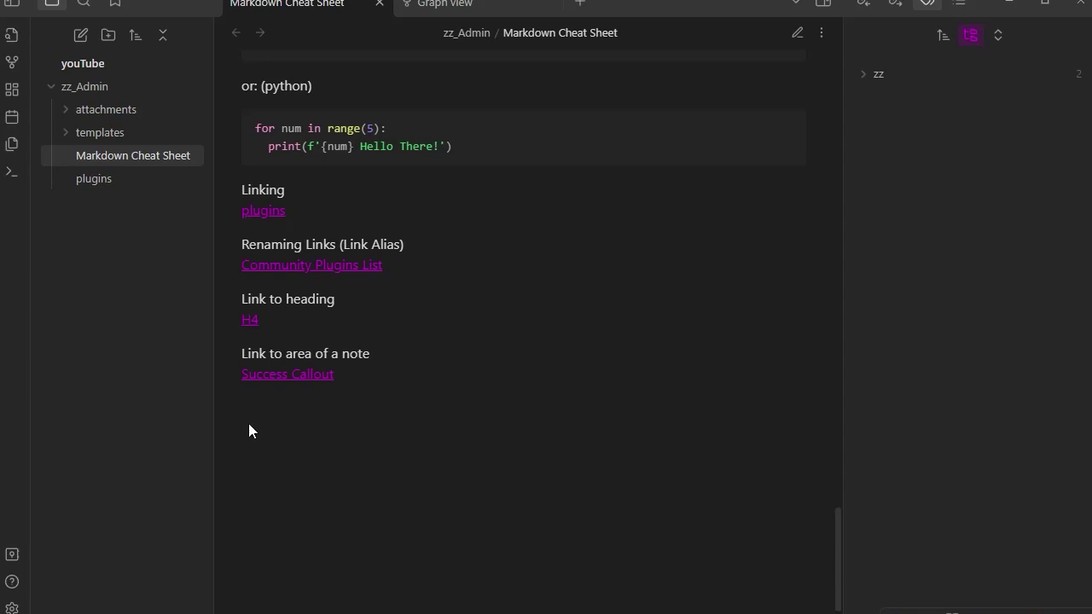
scroll(571, 340, "up", 15)
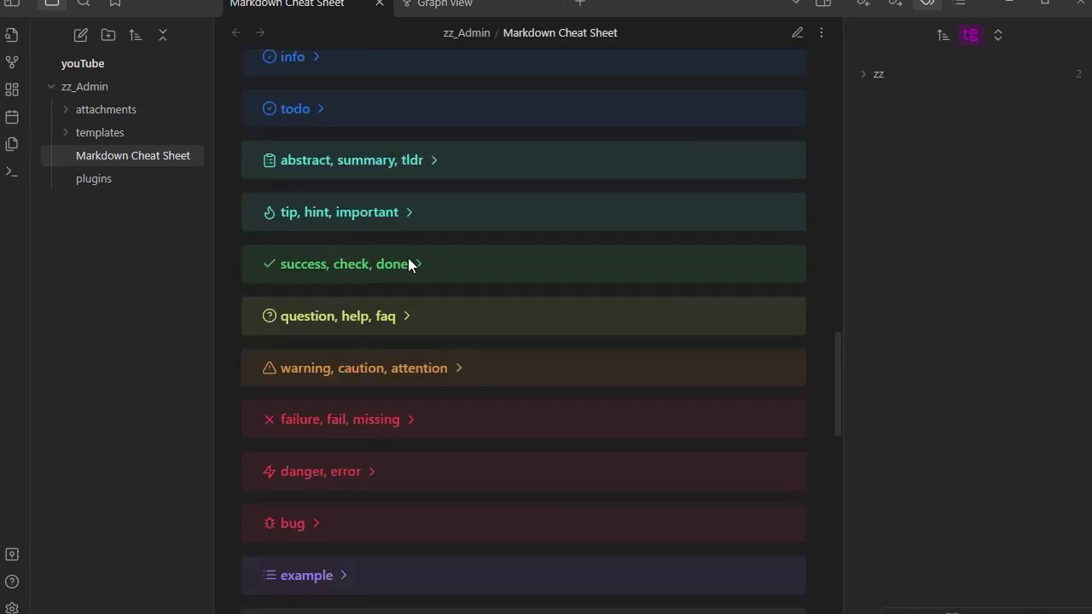
scroll(712, 428, "down", 15)
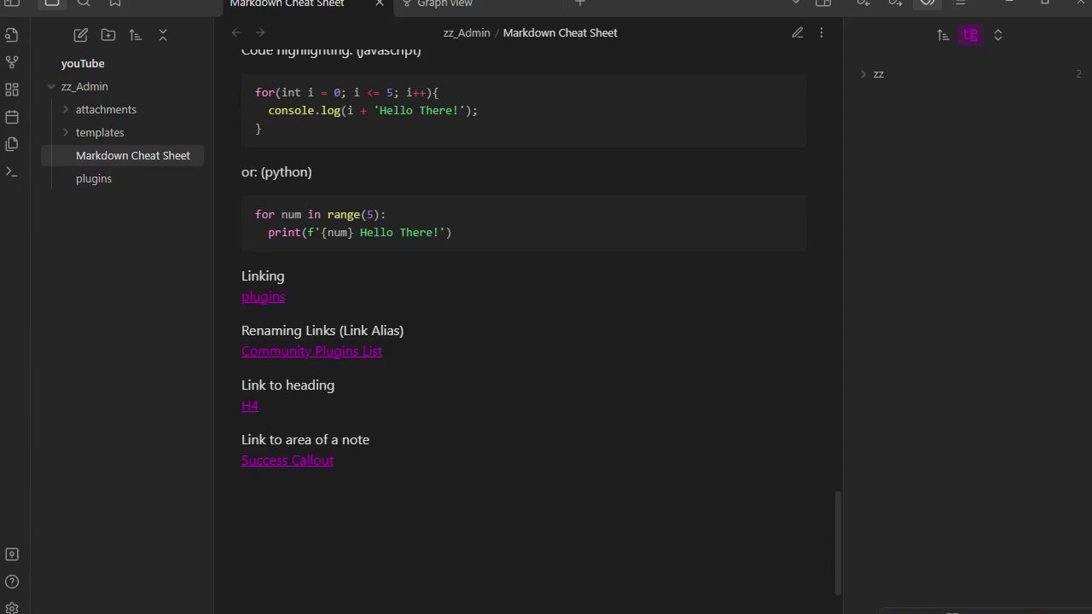
Return to editing and add the line "Link to external site" below the block link example
left_click(798, 33)
scroll(535, 492, "down", 3)
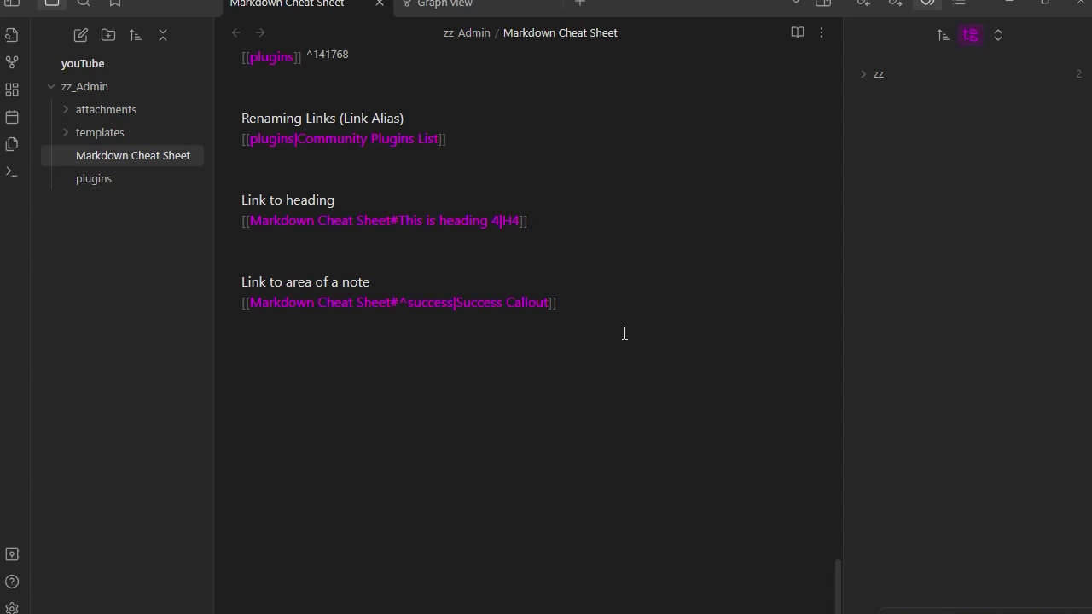
type("Link to external site")
key("BackSpace")
key("BackSpace")
key("BackSpace")
type("ite")
type("[")
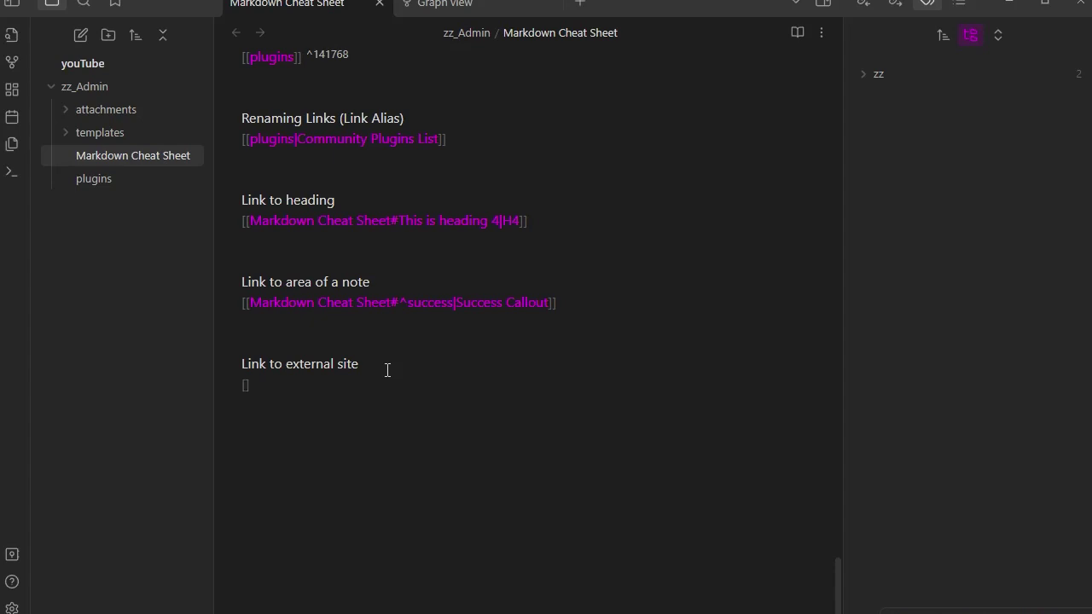
type("Google]")
type("(")
type("https")
type("://www")
type(".googl")
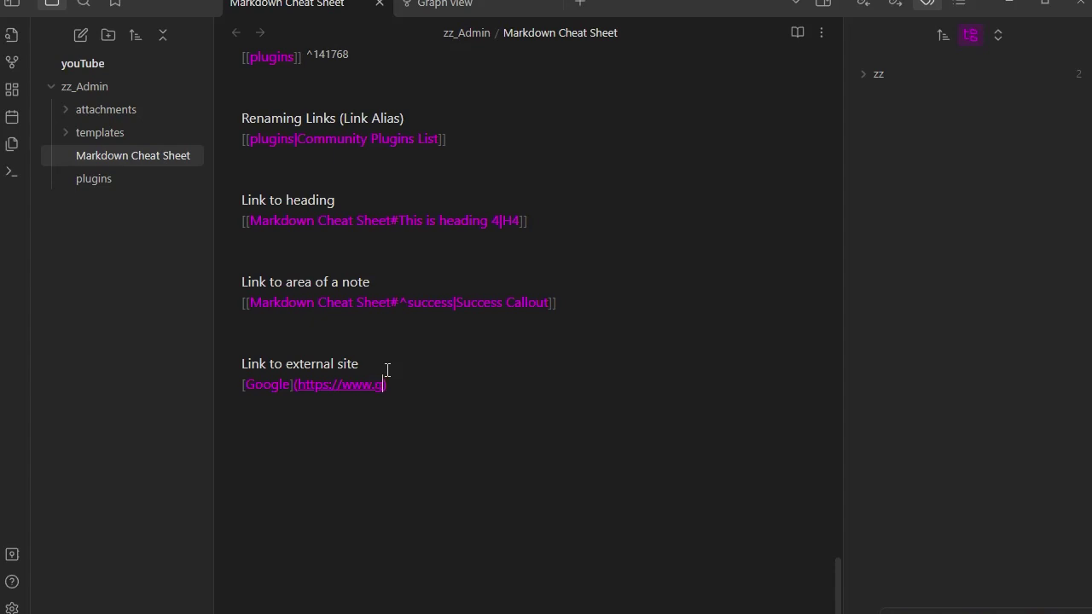
type("ee")
key("BackSpace")
type(".com")
Test the Google link in reading view by opening it in the browser, and switch back to Obsidian
left_click(797, 41)
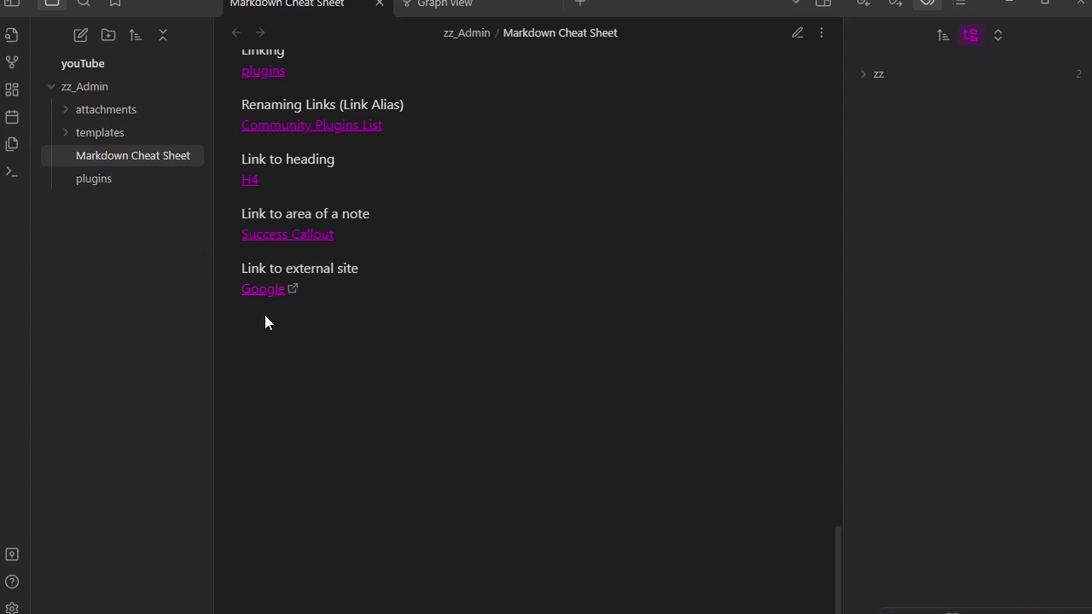
left_click(261, 289)
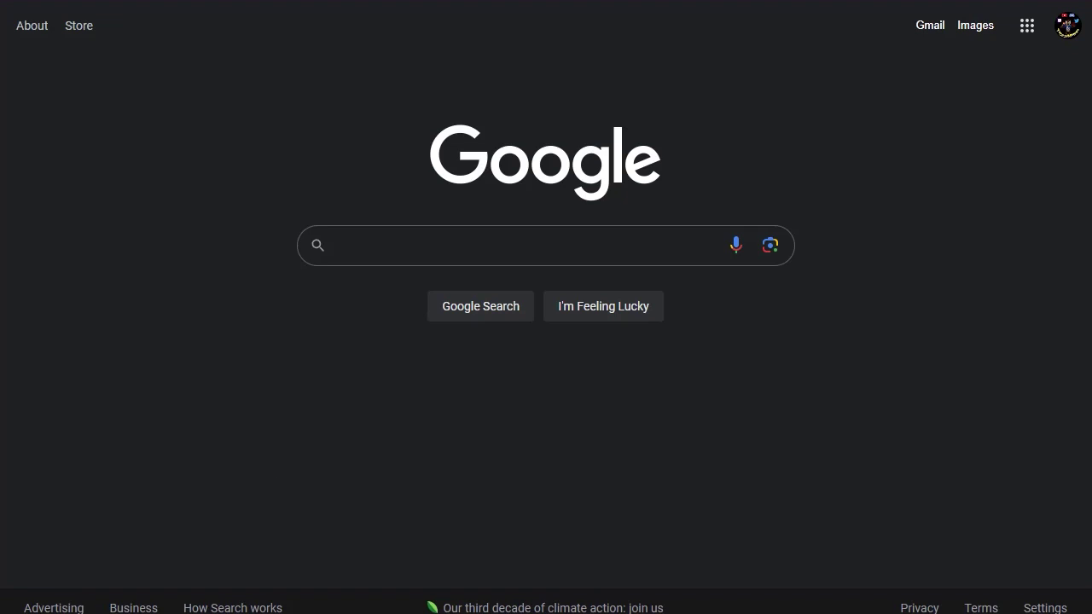
key("alt+Tab")
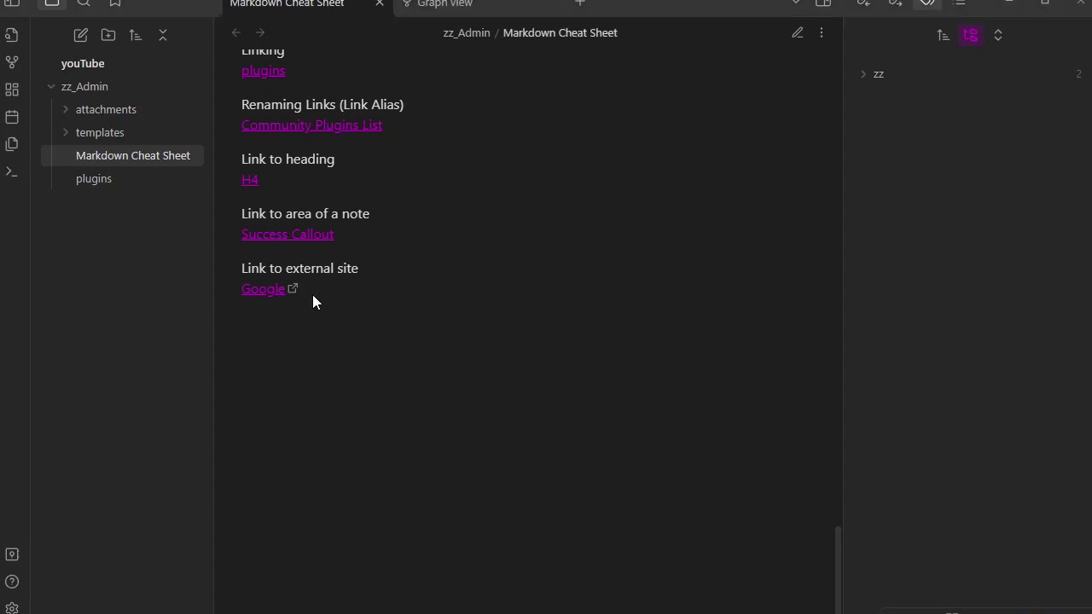
Return to editing and add the line "Linking to other Obsidian vault" below the Google link
left_click(796, 35)
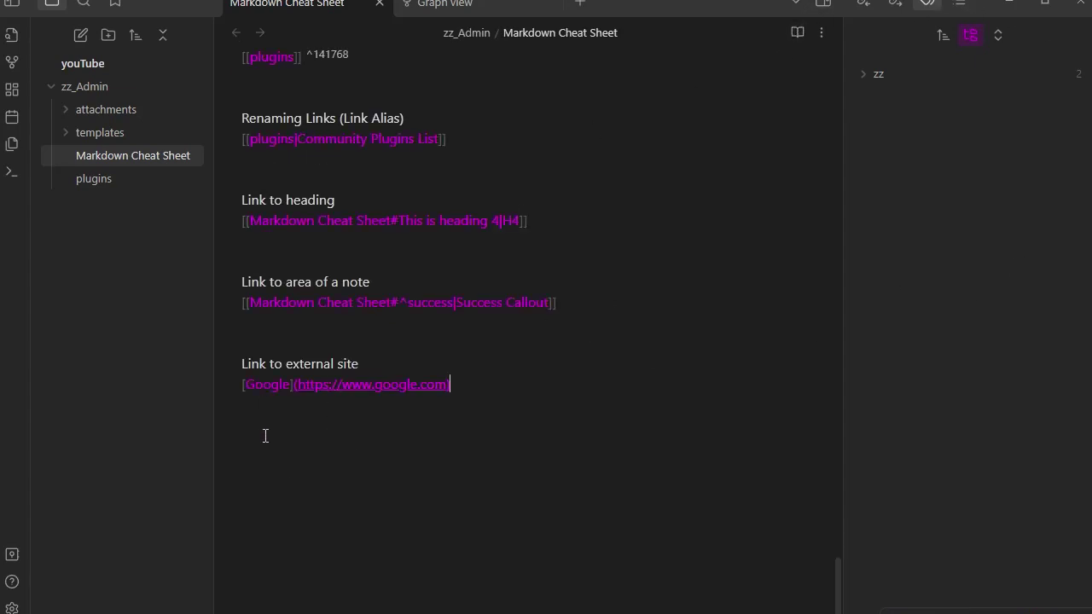
left_click(495, 420)
type("Linking to")
type("other Obsidian vault")
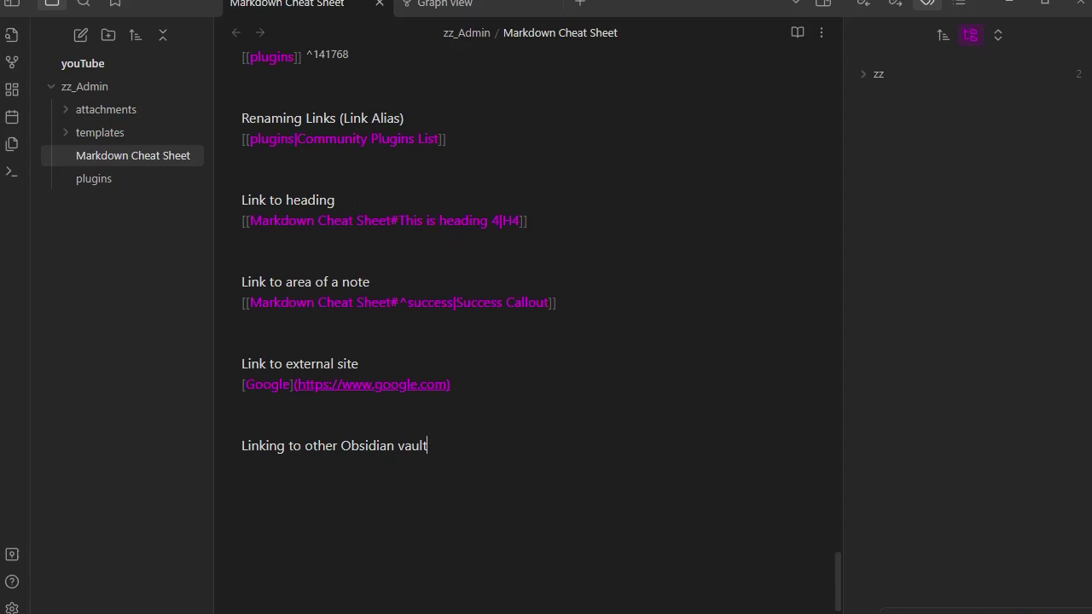
key("super+e")
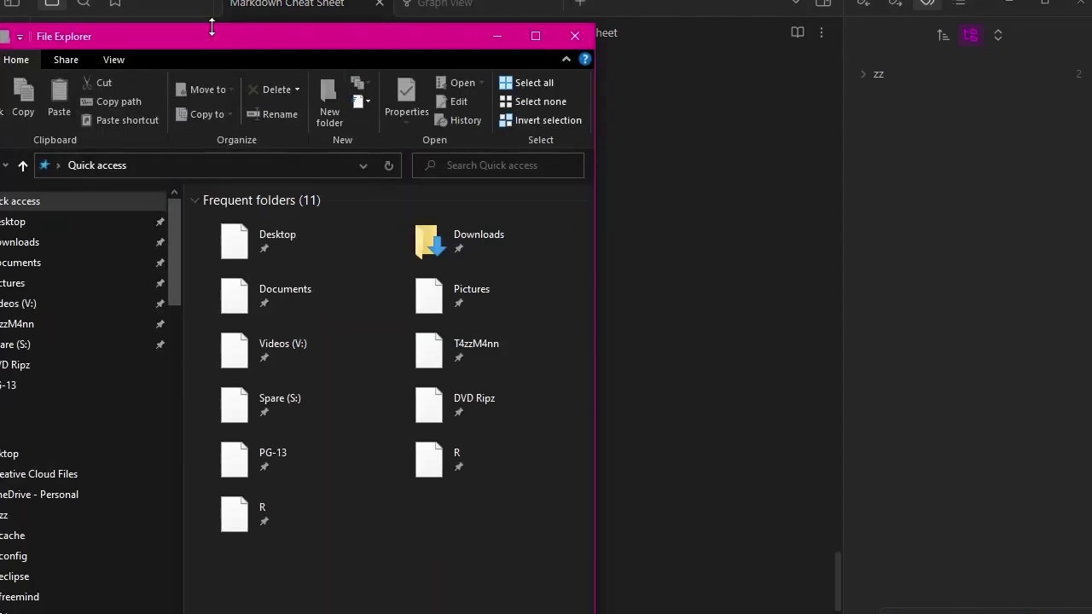
left_click_drag(213, 36, 683, 0)
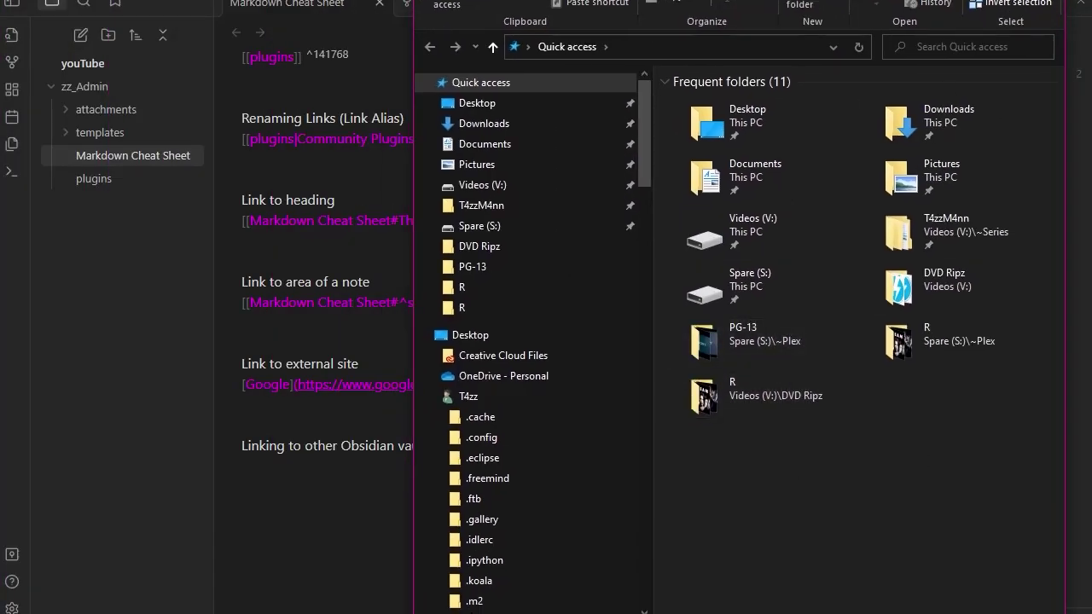
key("BackSpace")
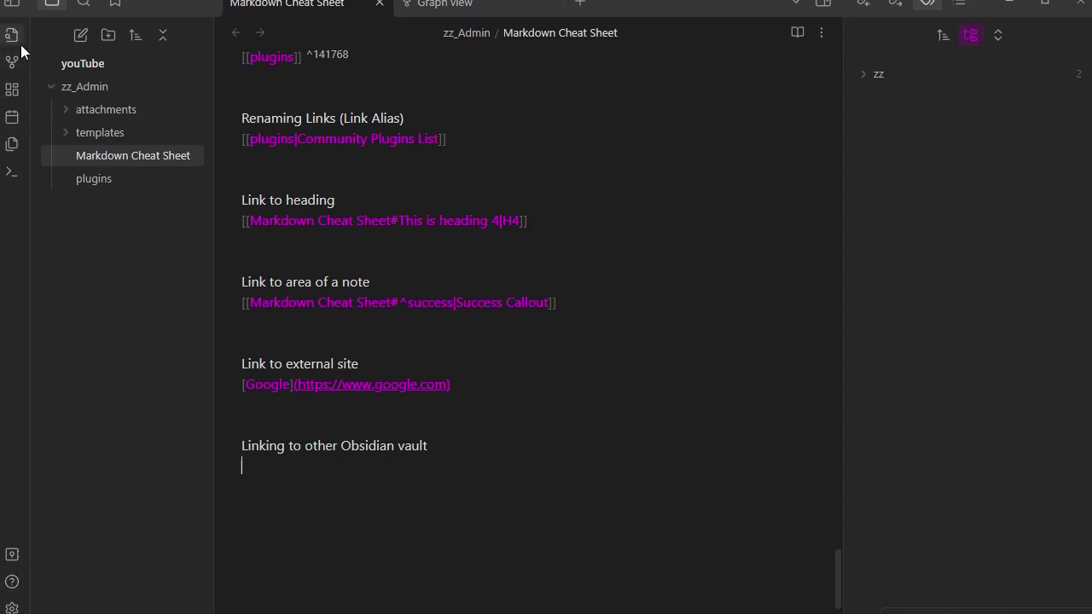
Show the zz_Admin folder in the system file explorer and open the My Friday Game vault folder under Obsidian
right_click(88, 85)
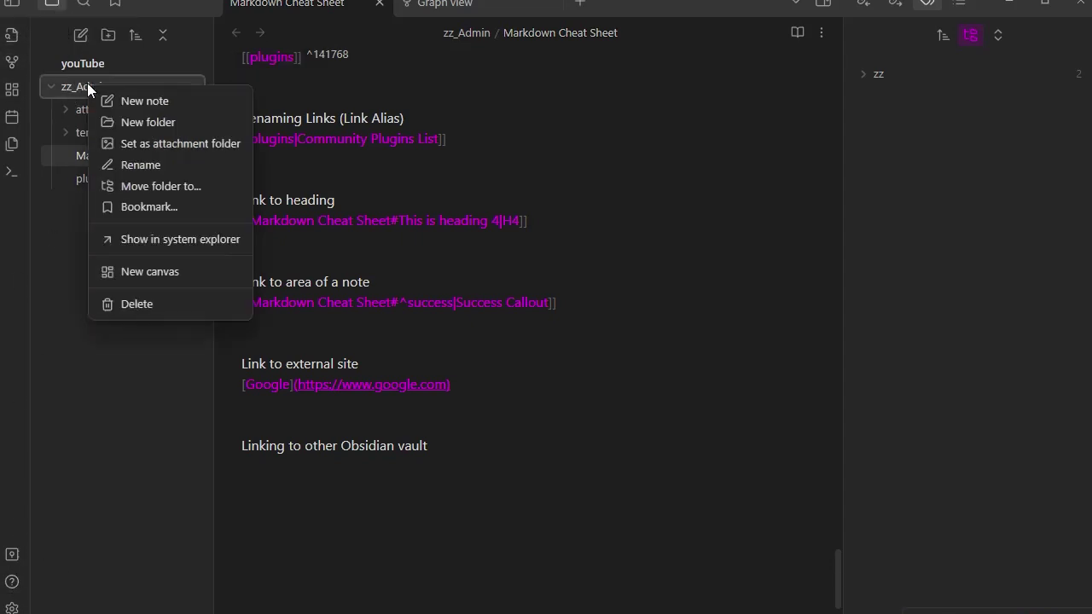
left_click(167, 240)
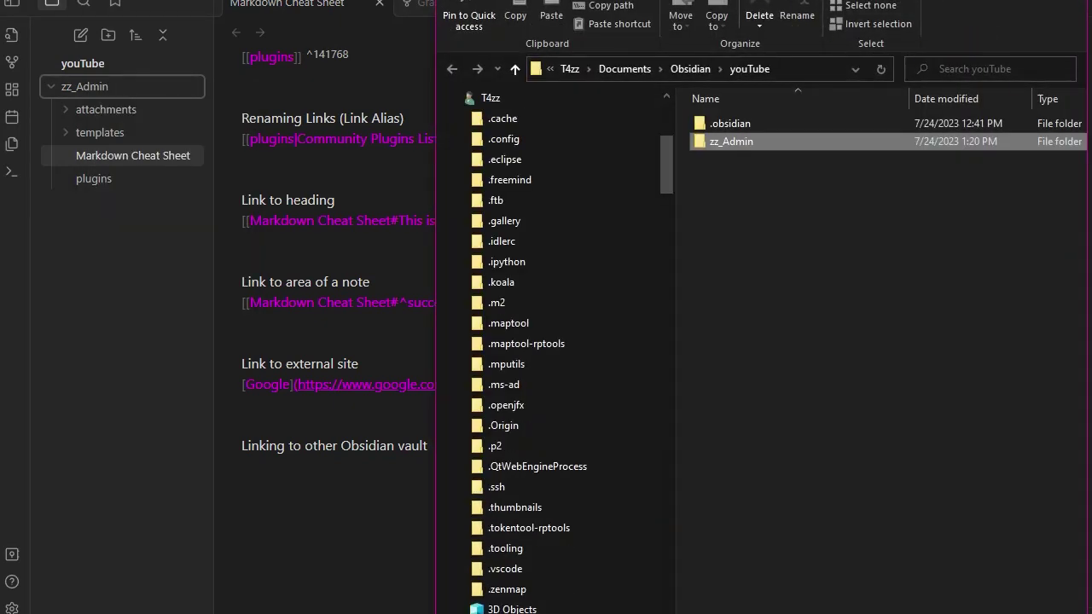
scroll(550, 397, "down", 3)
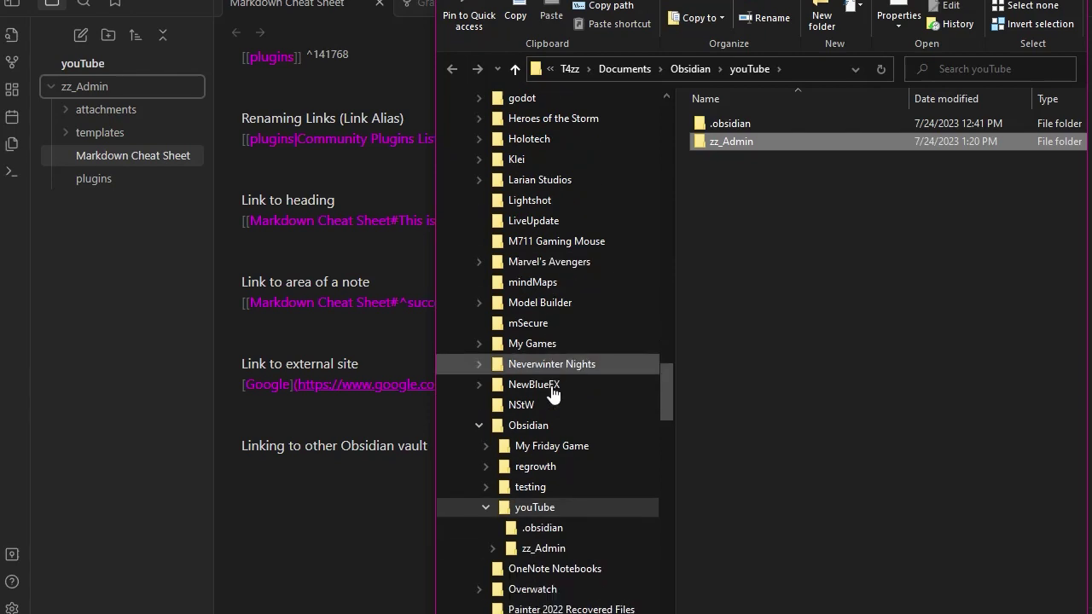
scroll(554, 427, "down", 1)
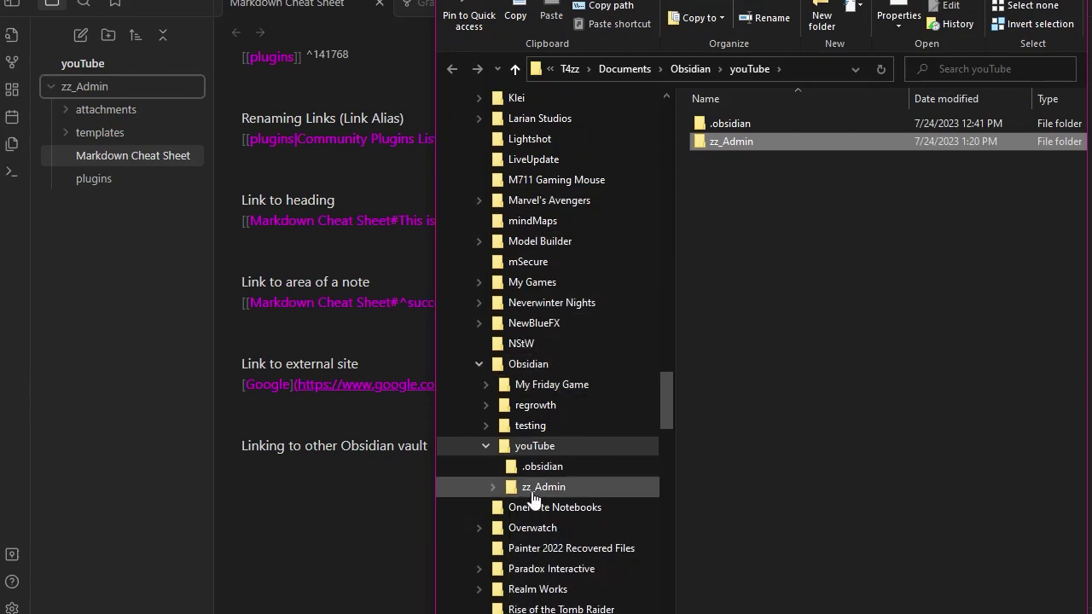
left_click(520, 384)
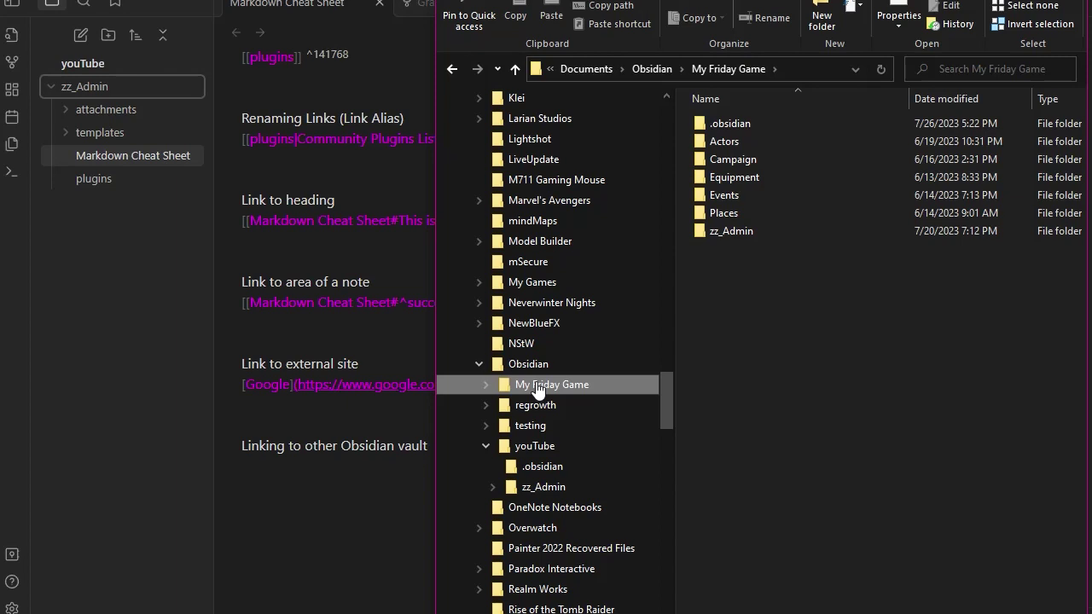
Browse to the Actors > NPCs folder of the My Friday Game vault and look through its note files
left_click(485, 384)
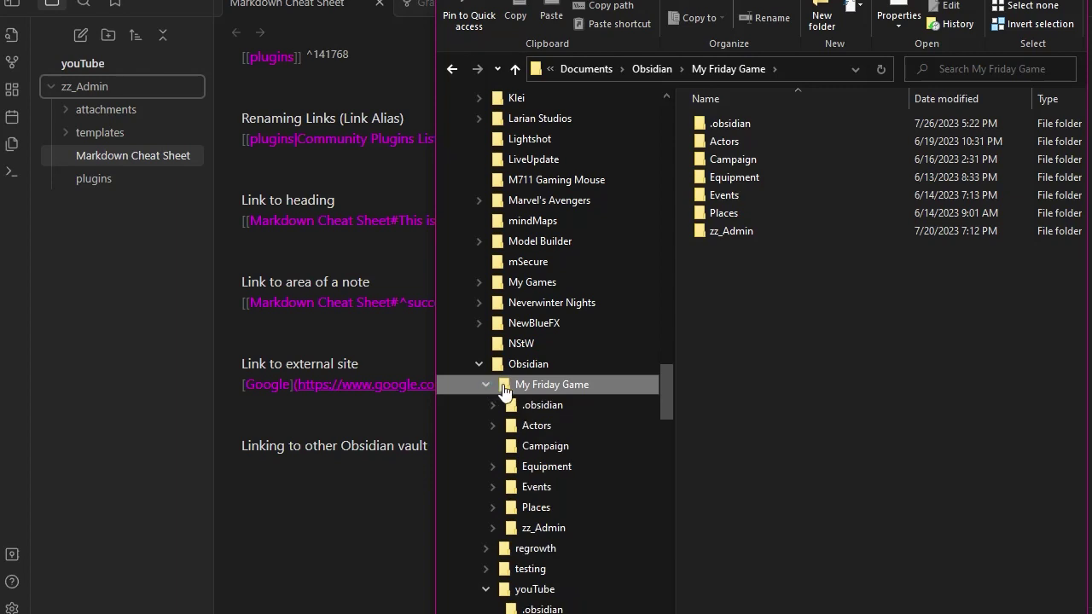
left_click(491, 425)
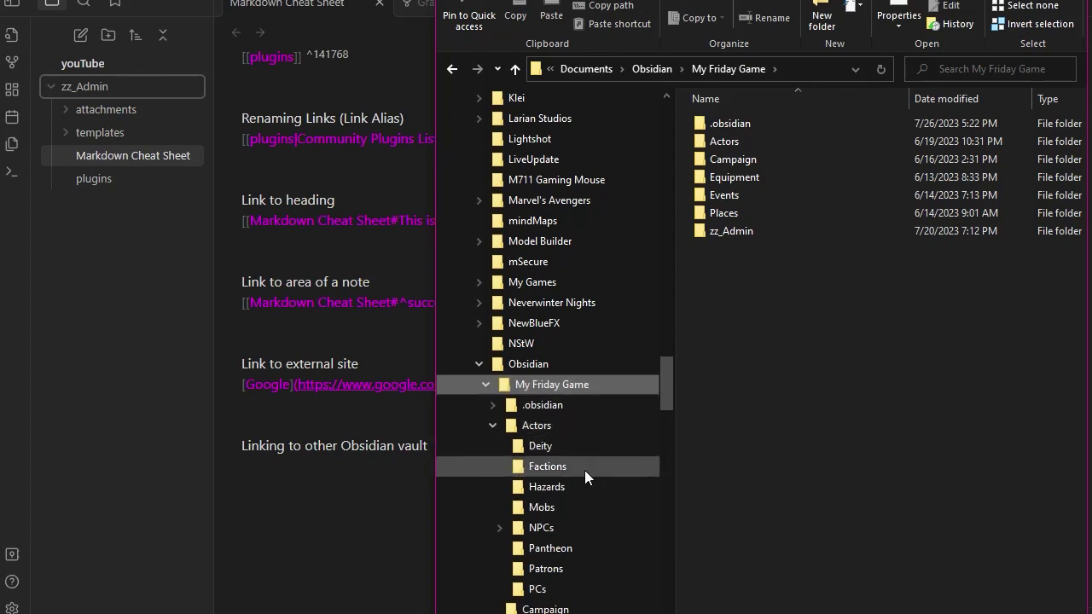
left_click(499, 528)
scroll(604, 492, "down", 2)
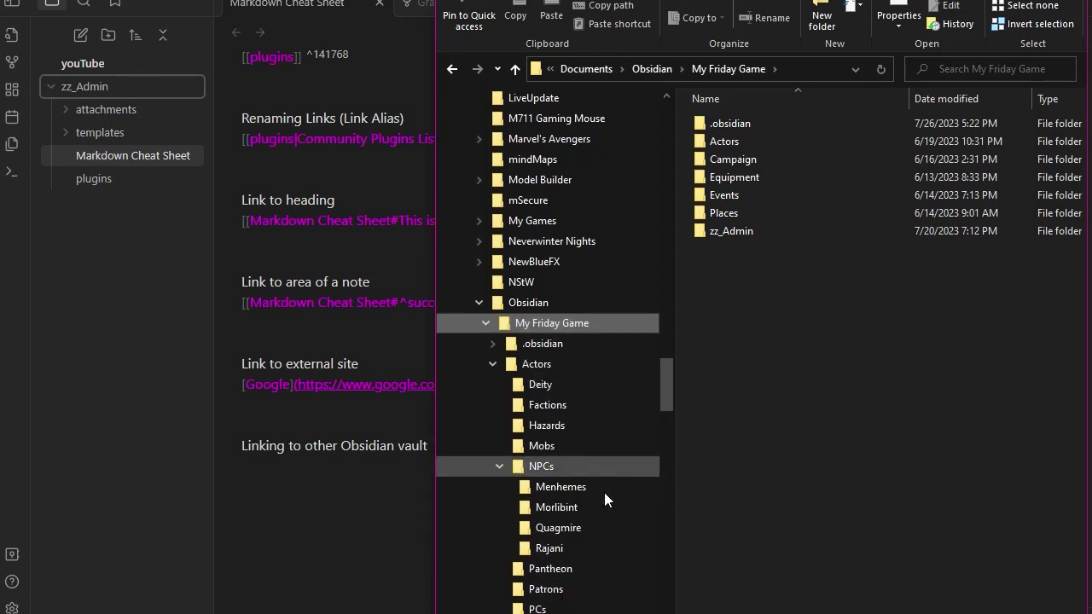
left_click(543, 404)
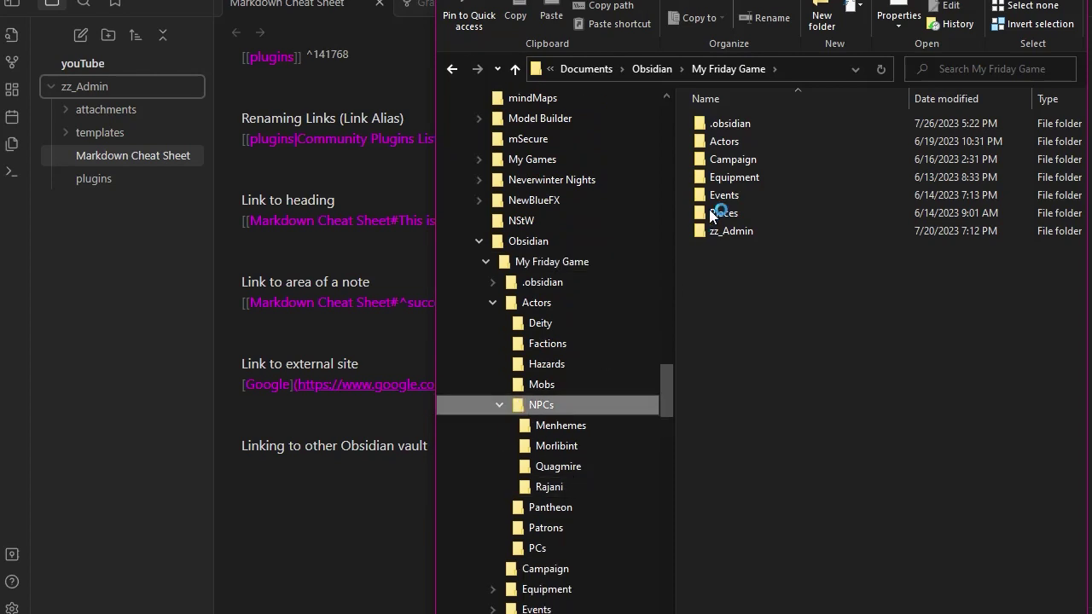
scroll(767, 299, "down", 3)
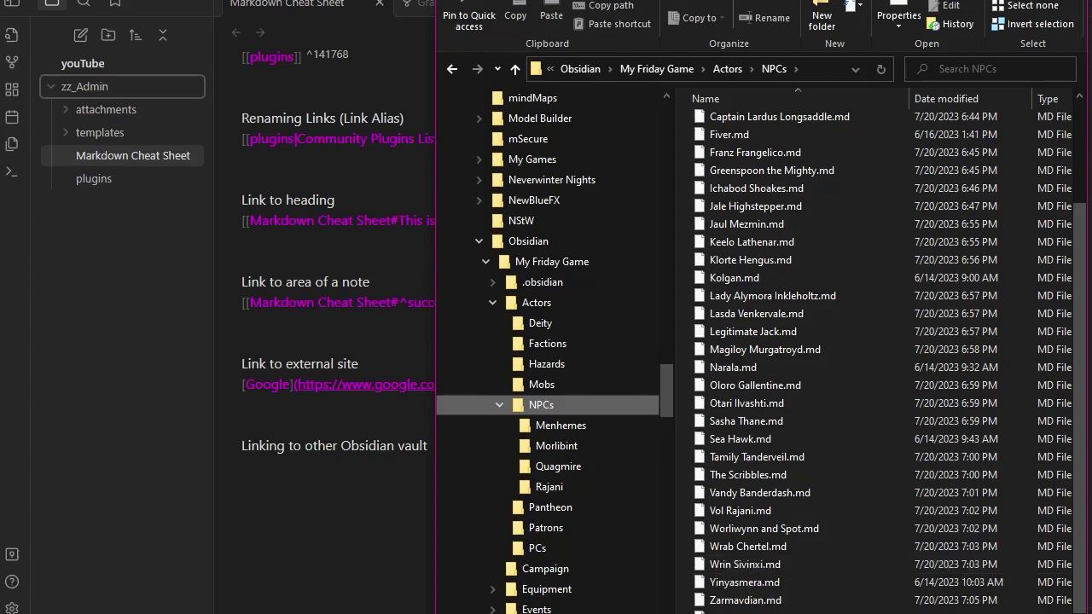
Back in Obsidian, insert [Wrin Sivinxi](obsidian://open?vault=My%20Friday%20Game&file=Wrin%20Sivinxi.md) below "Linking to other Obsidian vault"
key("alt+Tab")
left_click(270, 471)
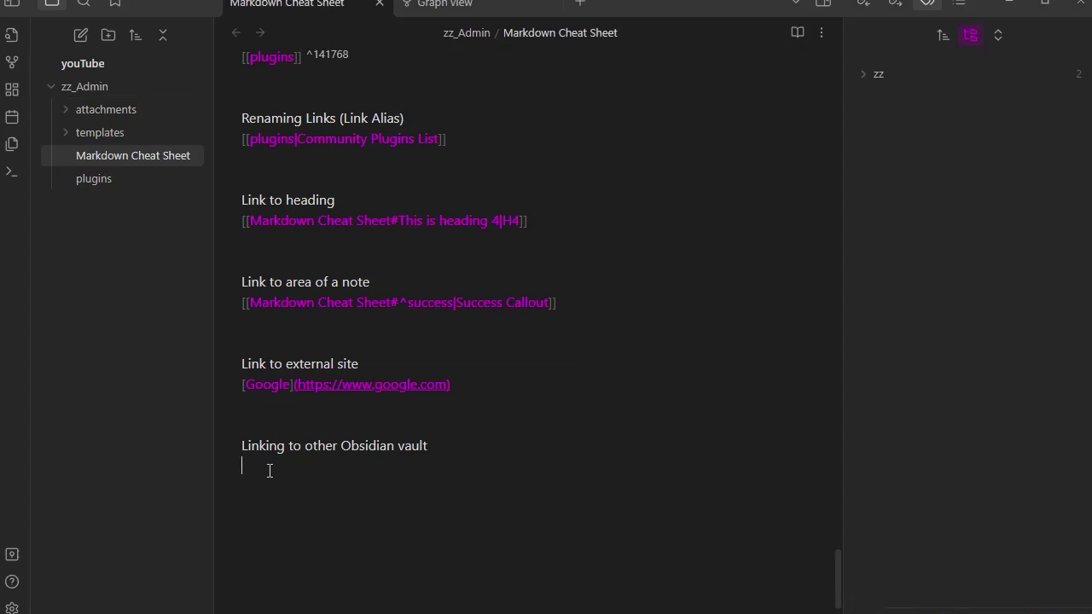
type("[Wrin Sivinxi](obsidian://open?vault=My%20Friday%20Game&file=Wrin%20Sivinxi.md)")
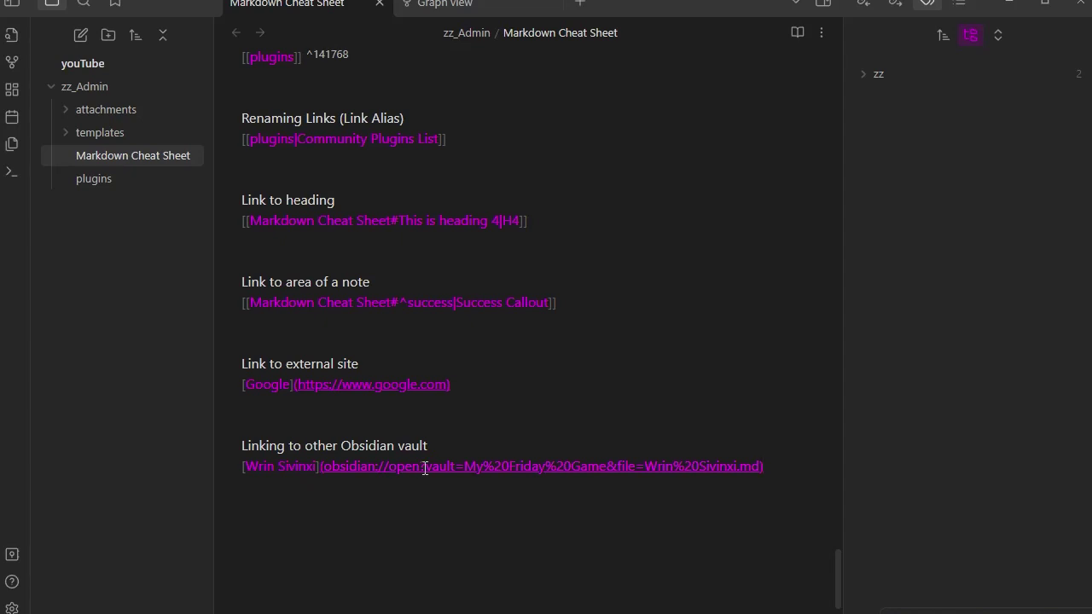
Examine the vault name, the %20 space encoding and the file name within the Wrin Sivinxi link
left_click_drag(424, 468, 606, 471)
left_click_drag(483, 467, 513, 466)
double_click(613, 465)
left_click(646, 466)
left_click_drag(646, 466, 700, 466)
left_click(765, 467)
Test the Wrin Sivinxi link in reading view, look through the opened note, and switch back to the youTube vault
left_click(799, 35)
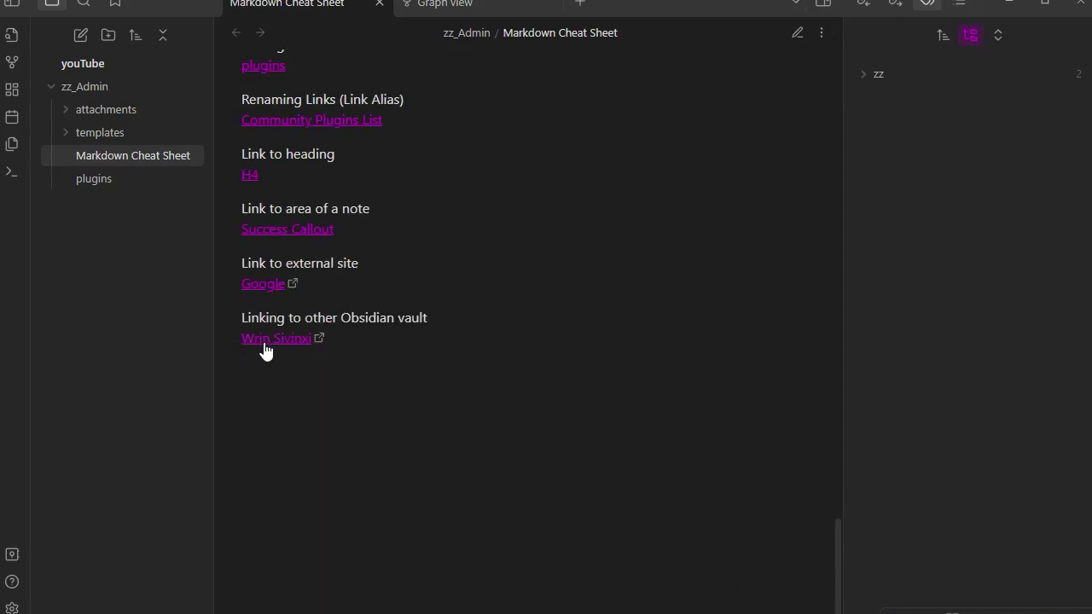
mouse_move(264, 349)
left_click(263, 341)
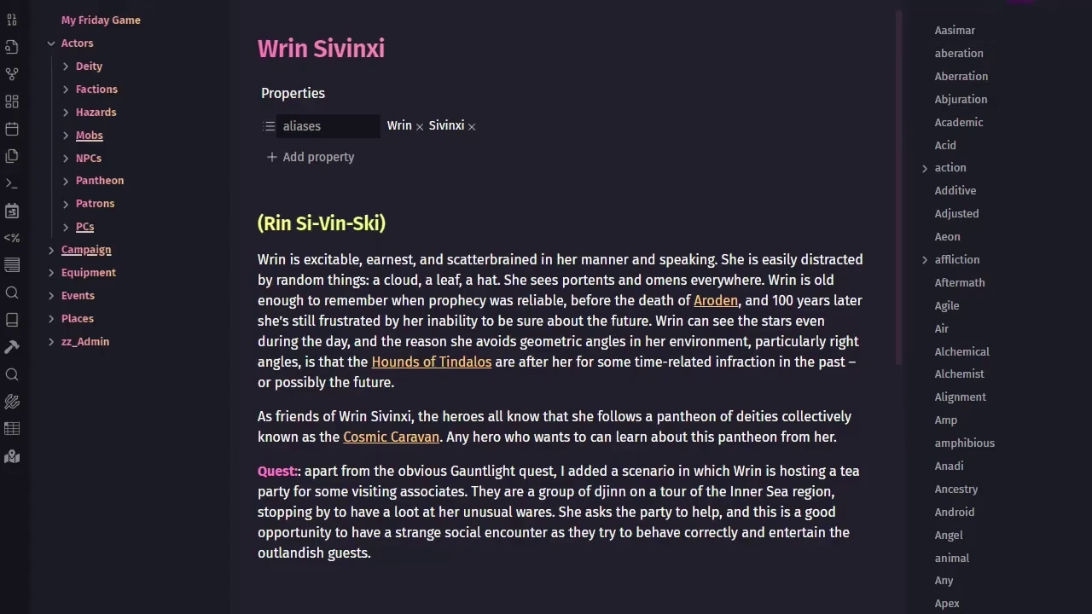
scroll(348, 310, "down", 10)
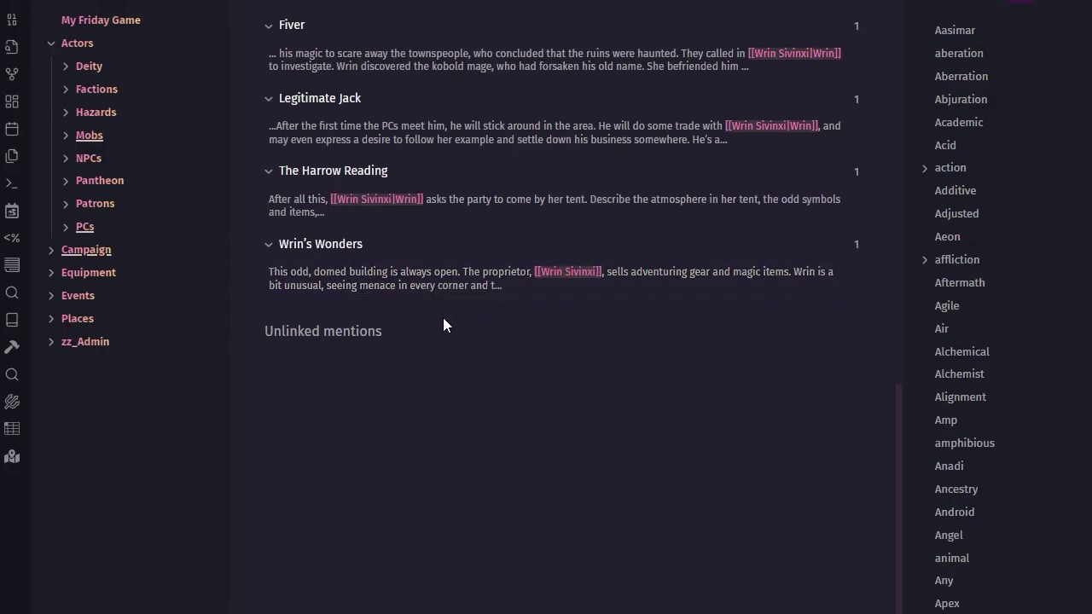
scroll(444, 320, "up", 10)
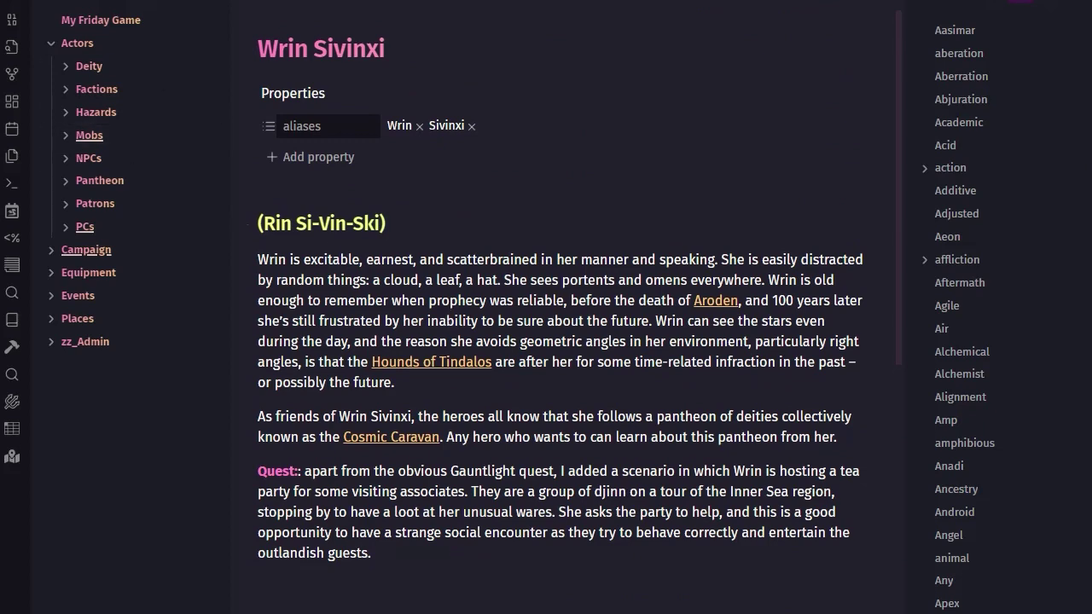
key("alt+Tab")
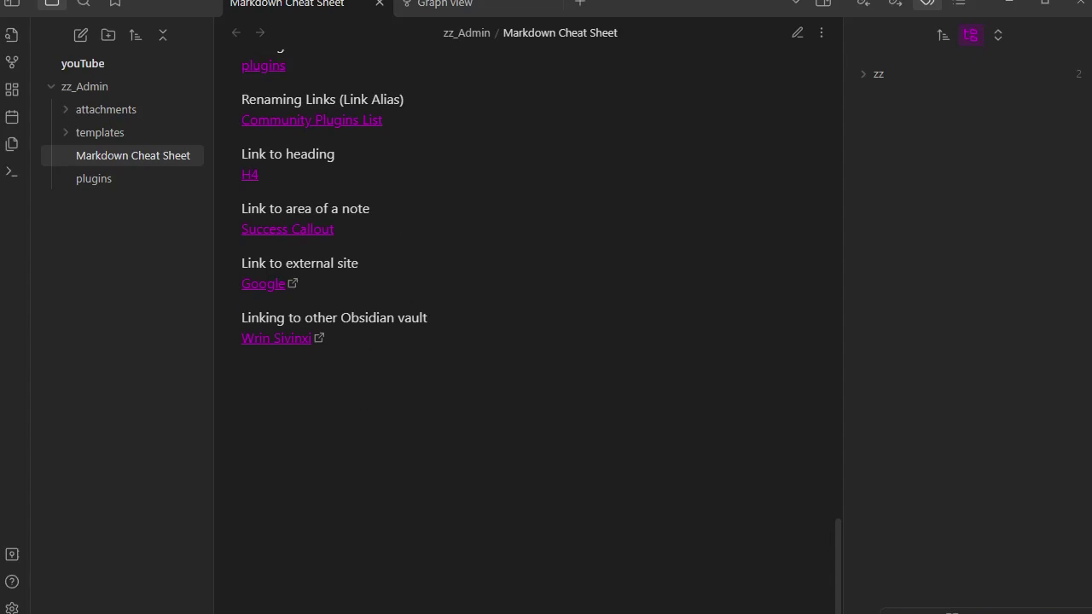
Return to editing and add the line "Internal Images" below the Wrin Sivinxi link
left_click(806, 33)
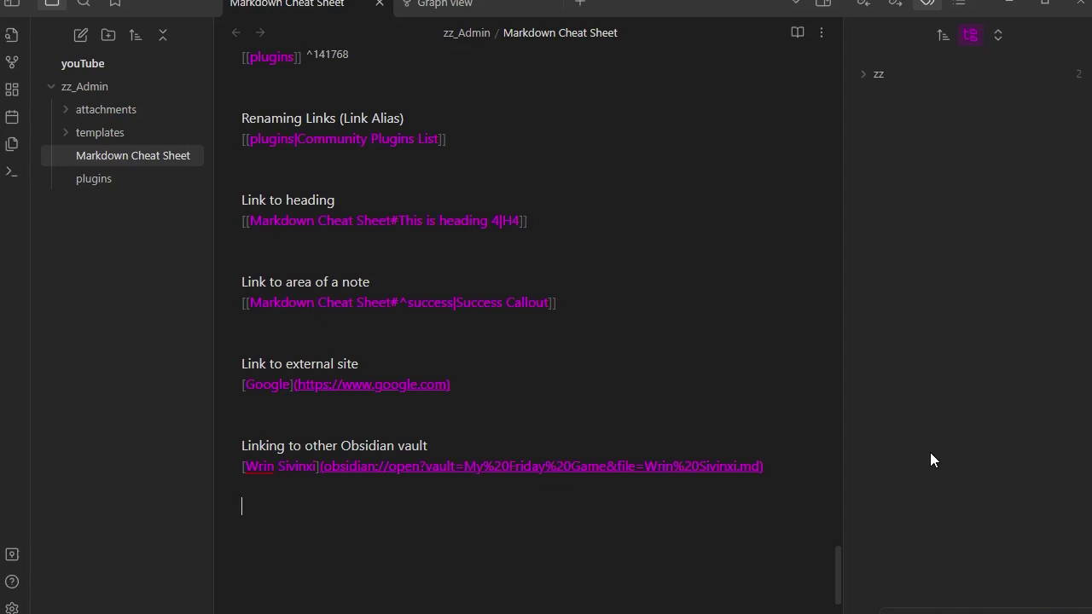
type("Internal Images")
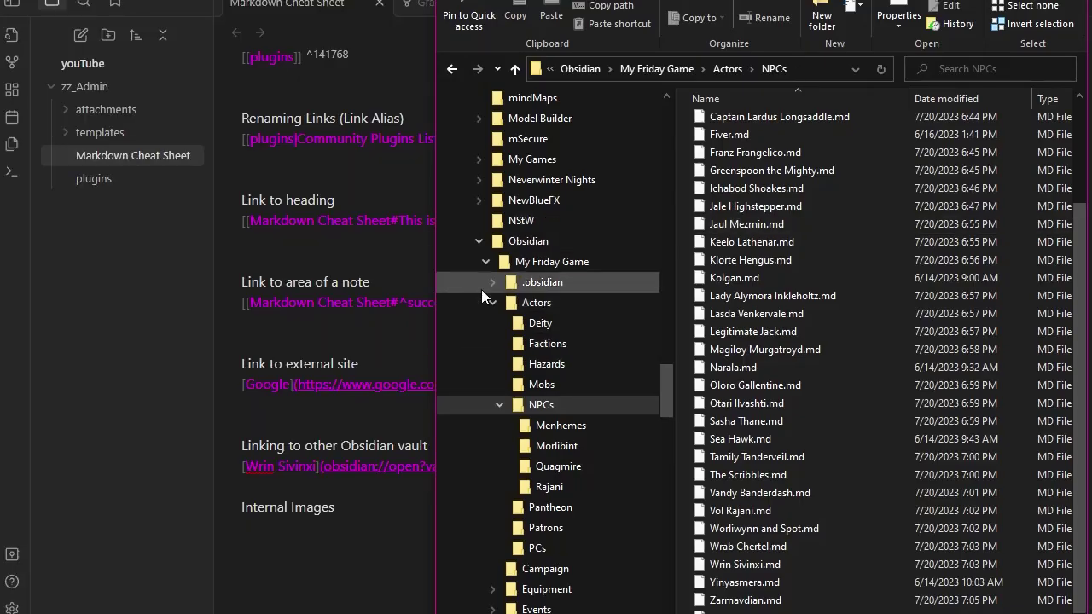
In File Explorer, browse to the testing vault's zzAdmin > attachments folder and copy mitflit_img.png
left_click(492, 302)
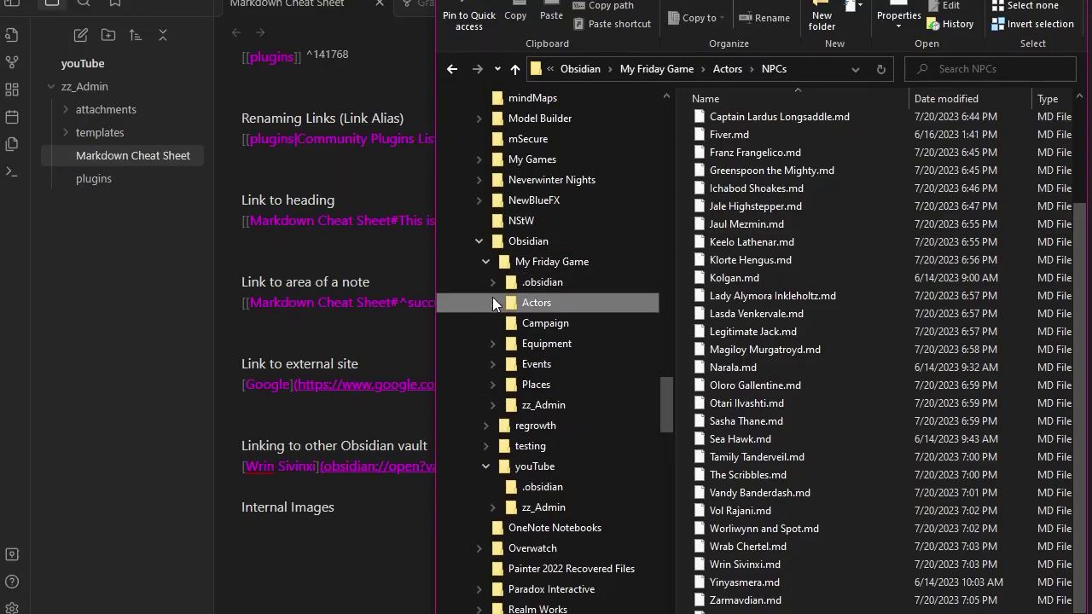
left_click(485, 261)
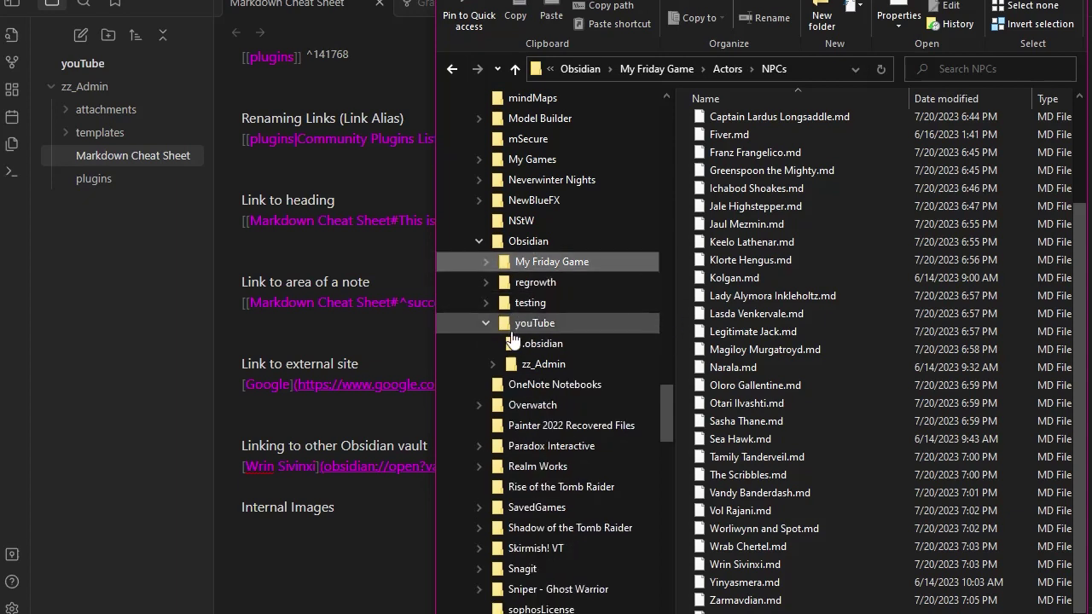
left_click(485, 322)
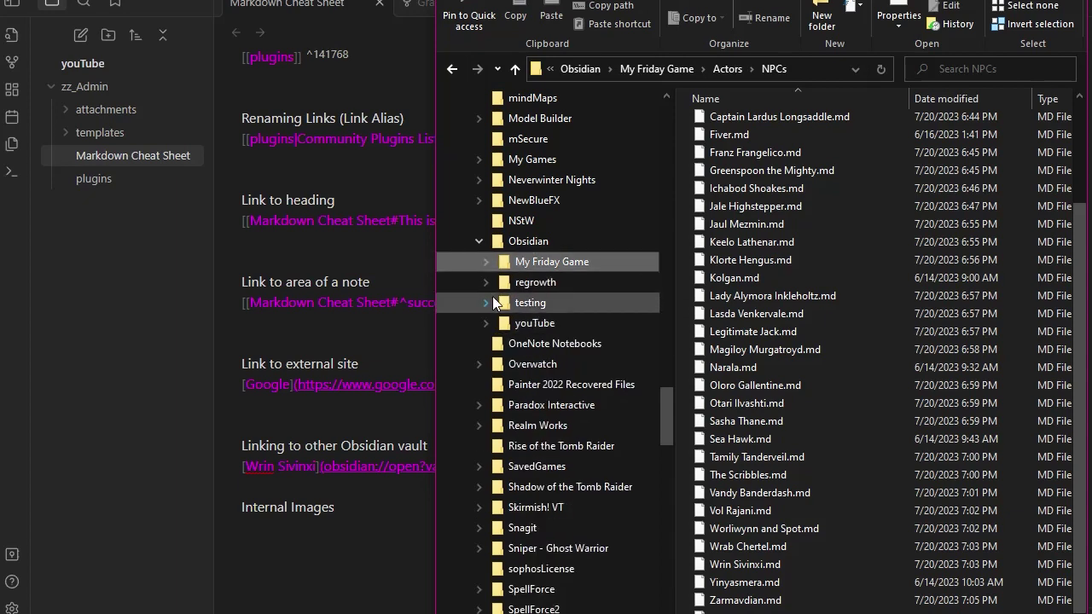
left_click(486, 303)
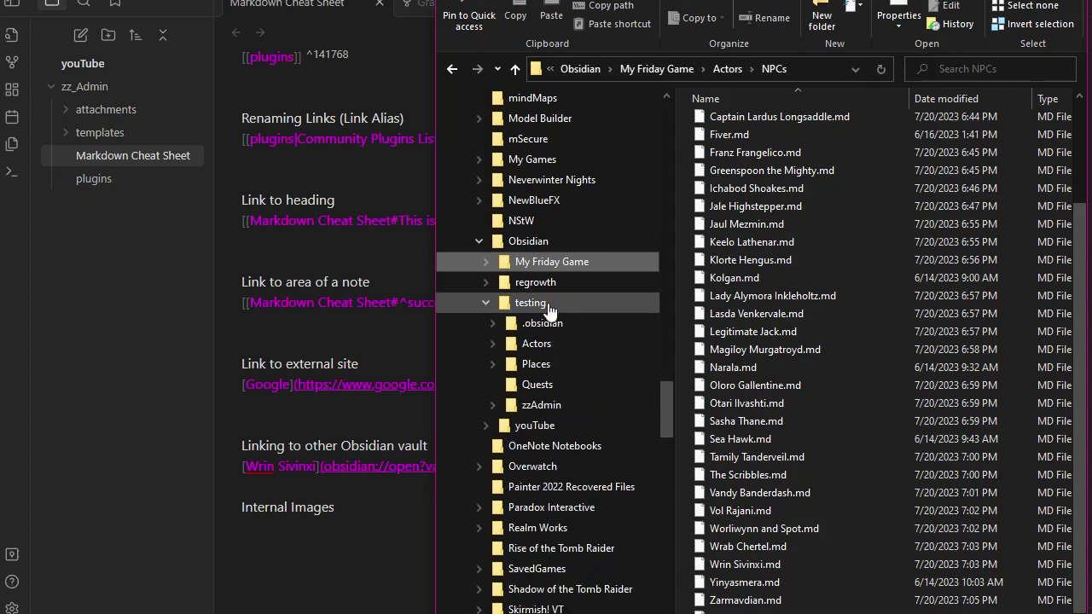
left_click(493, 405)
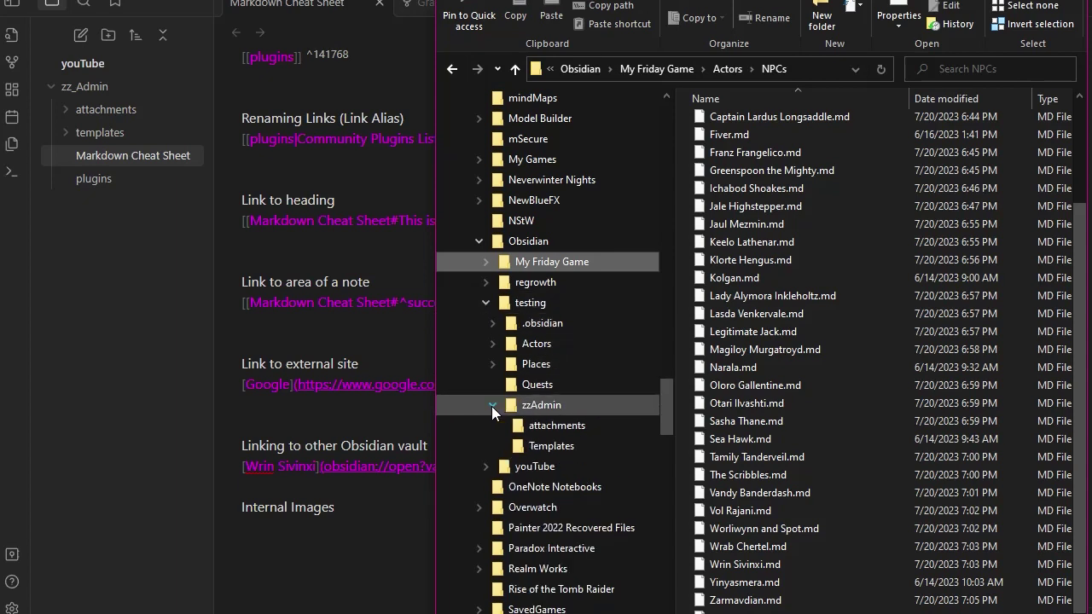
left_click(550, 426)
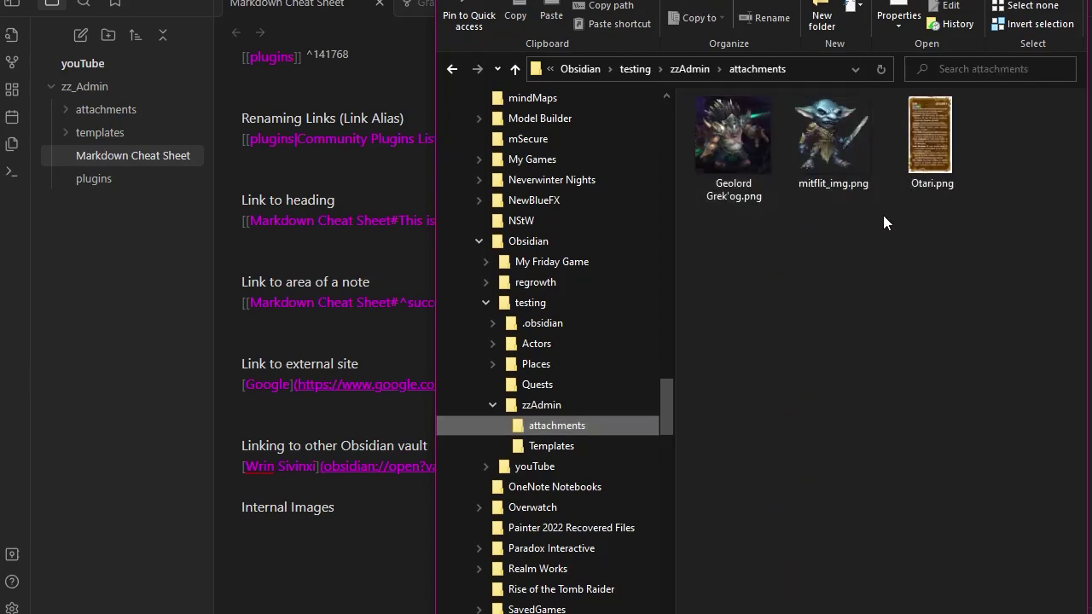
left_click(834, 143)
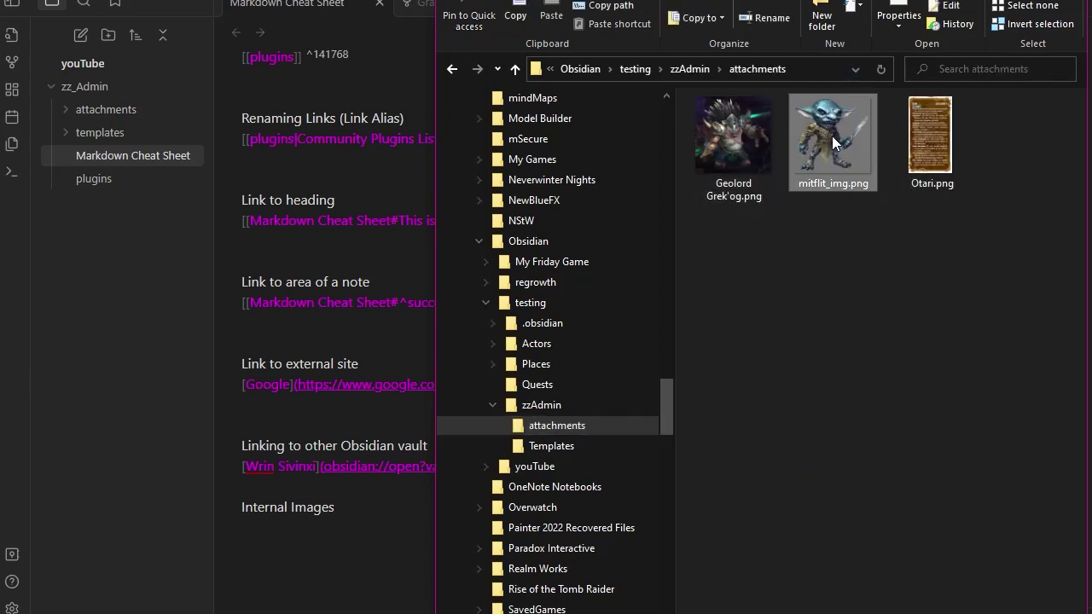
right_click(833, 138)
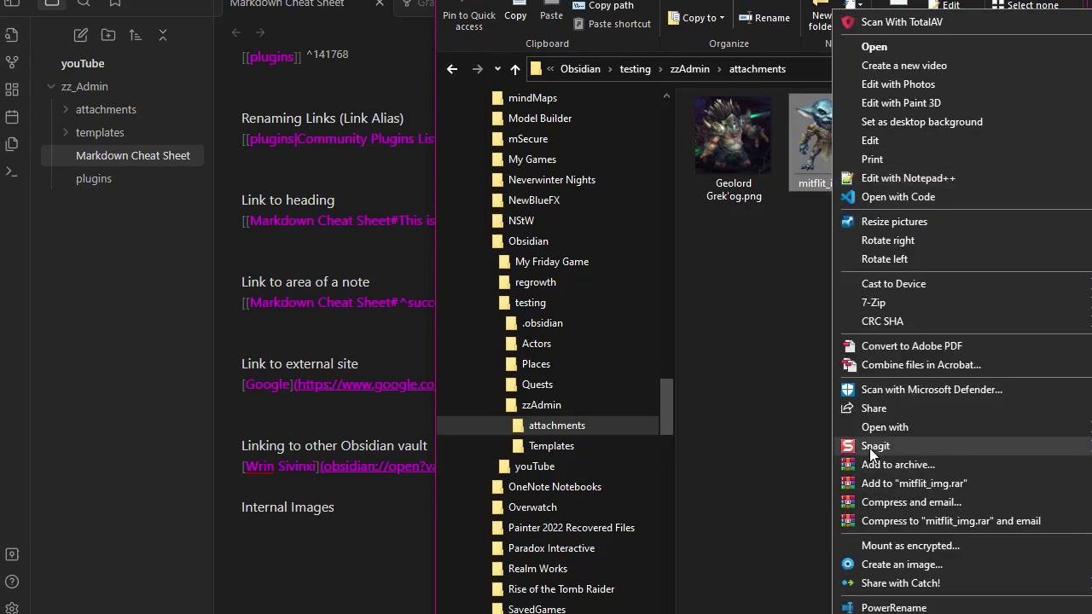
left_click(879, 613)
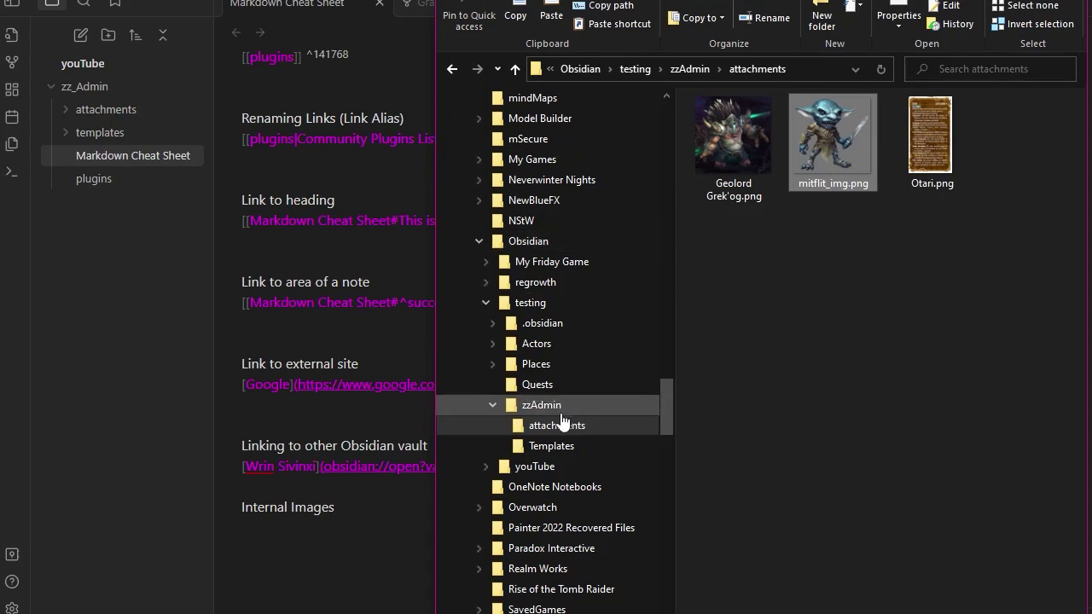
Paste mitflit_img.png into the youTube vault's zz_Admin > attachments folder, then return to Obsidian and expand attachments in the file list
scroll(563, 421, "down", 1)
left_click(487, 282)
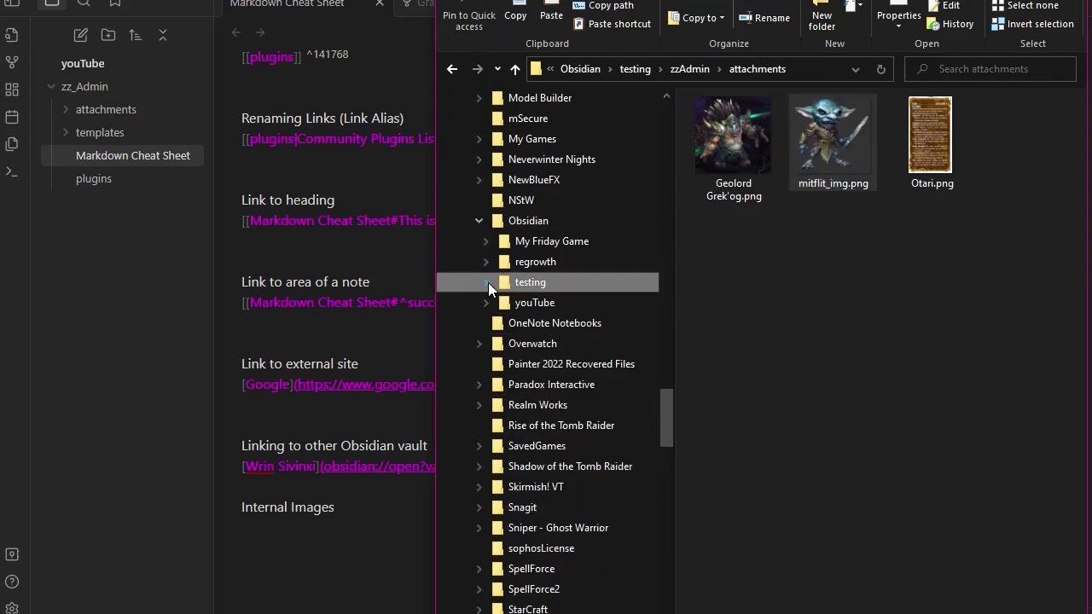
left_click(488, 303)
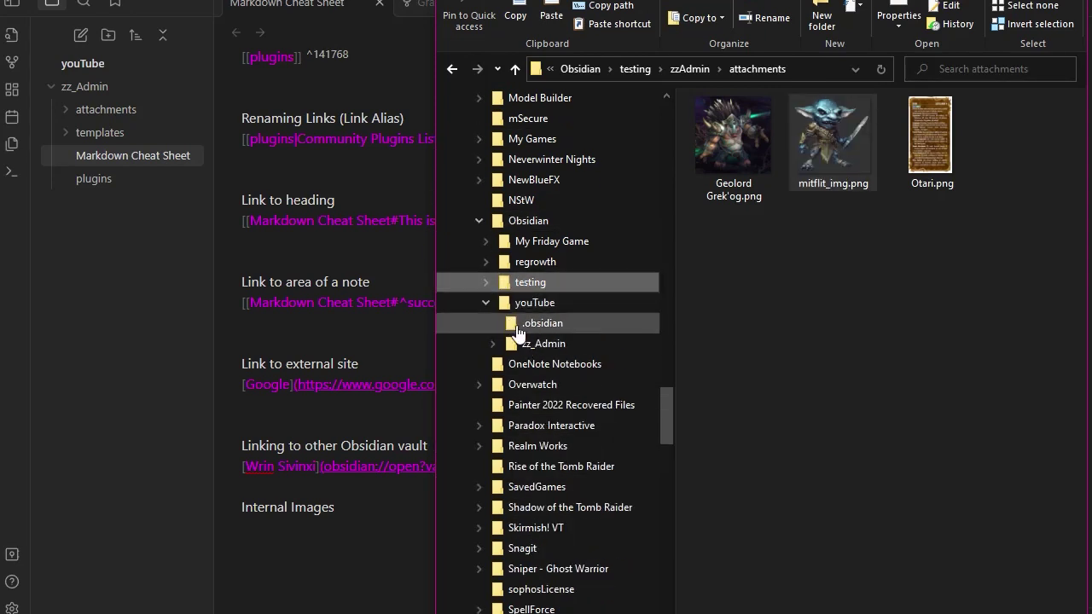
left_click(493, 344)
left_click(580, 374)
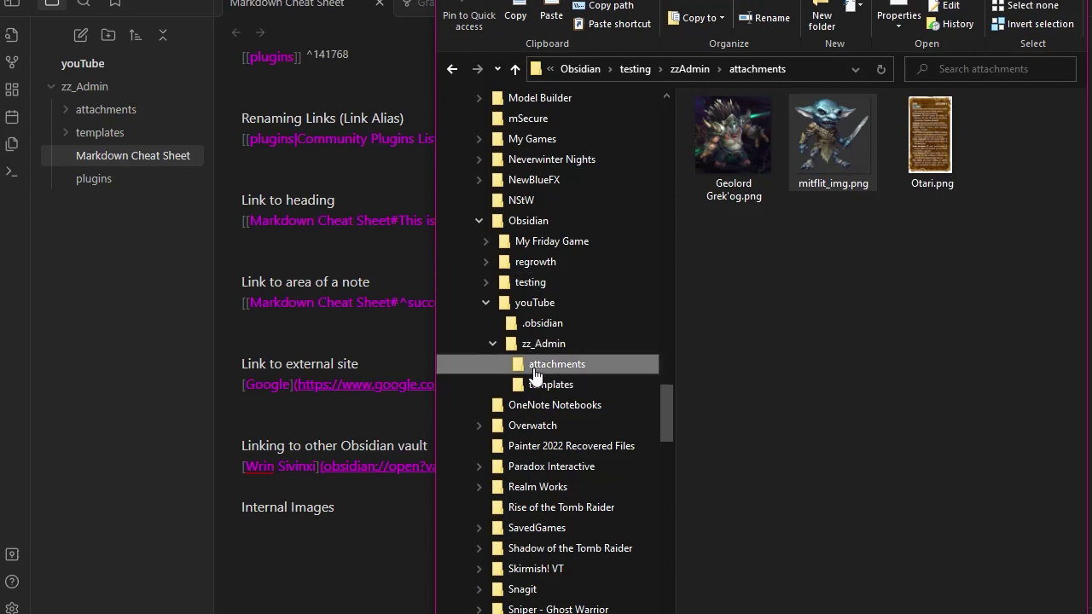
right_click(789, 283)
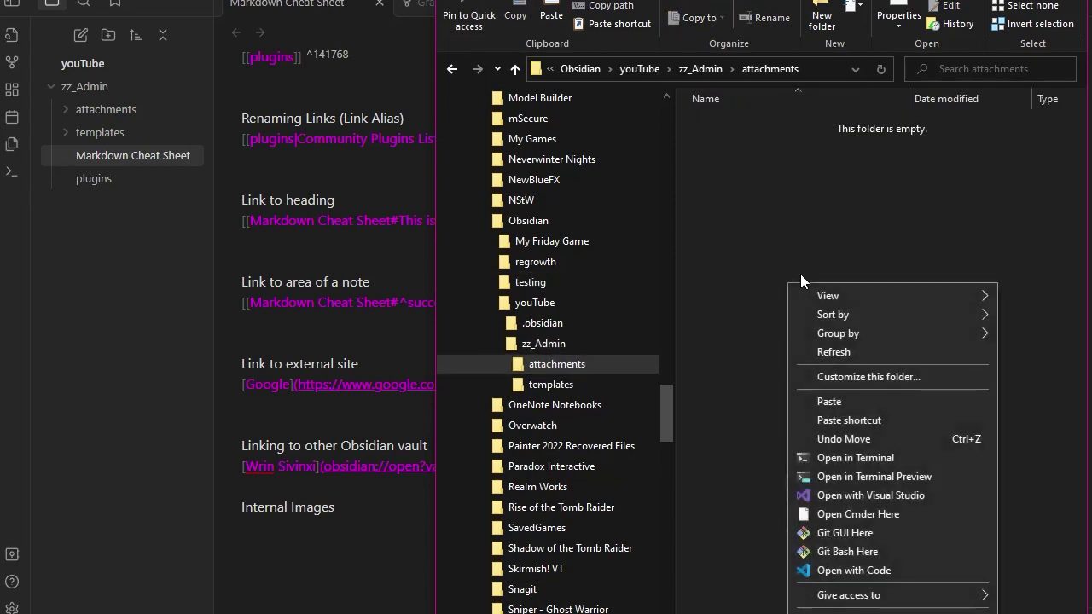
mouse_move(841, 613)
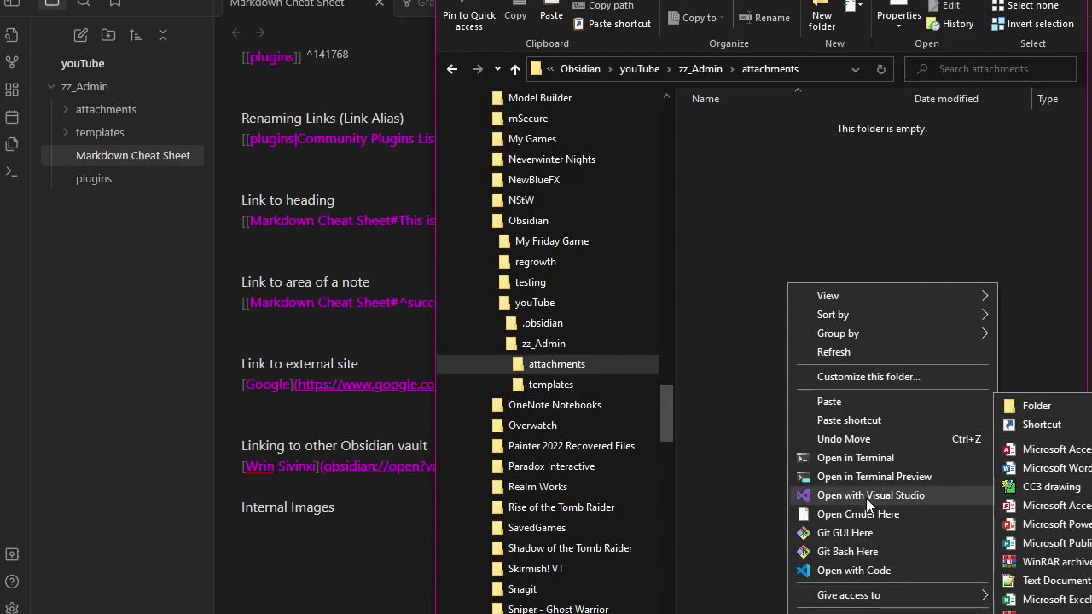
left_click(832, 402)
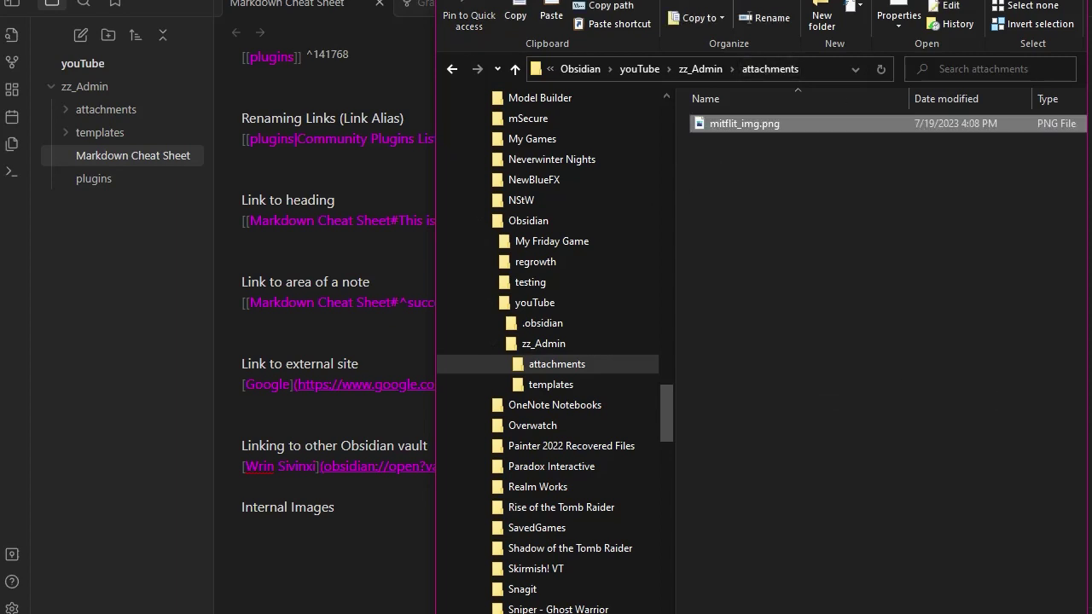
left_click(1067, 1)
left_click(61, 107)
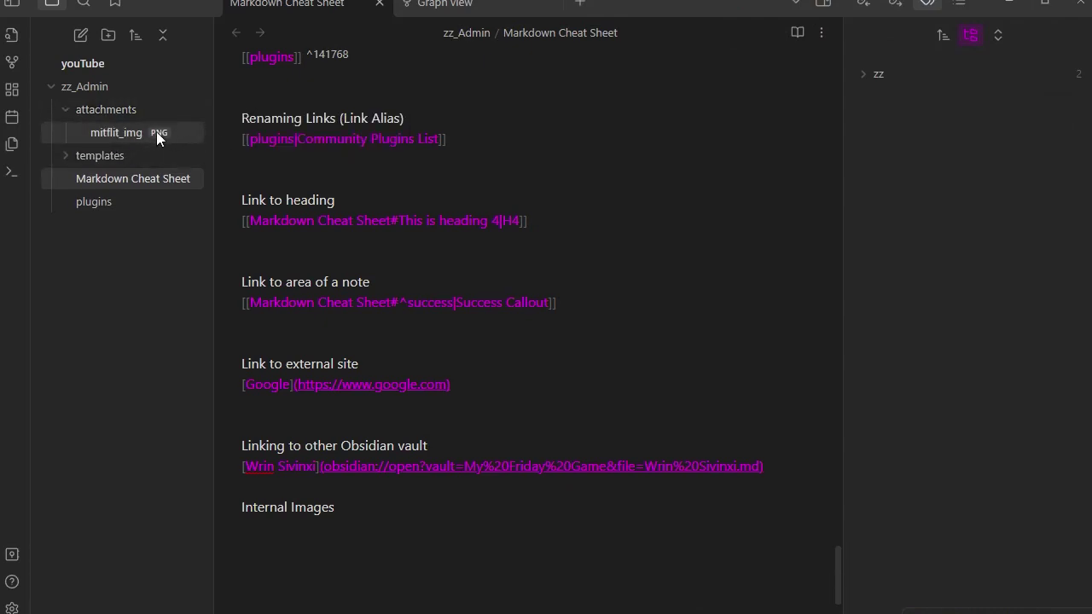
Capture a screen snip of part of the note and paste it on the line below "Internal Images"
left_click(67, 109)
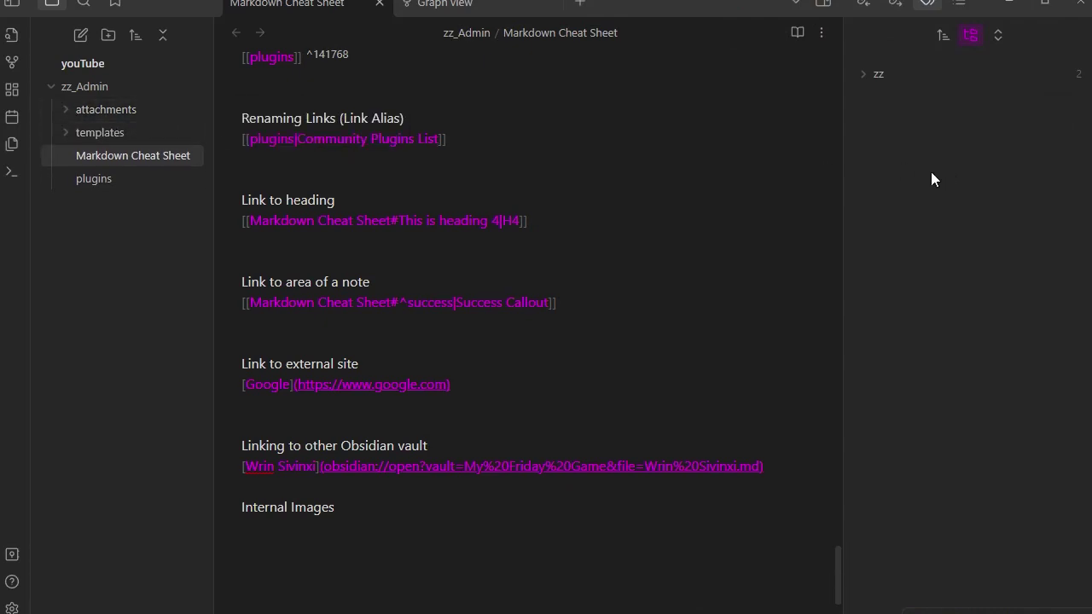
left_click(256, 523)
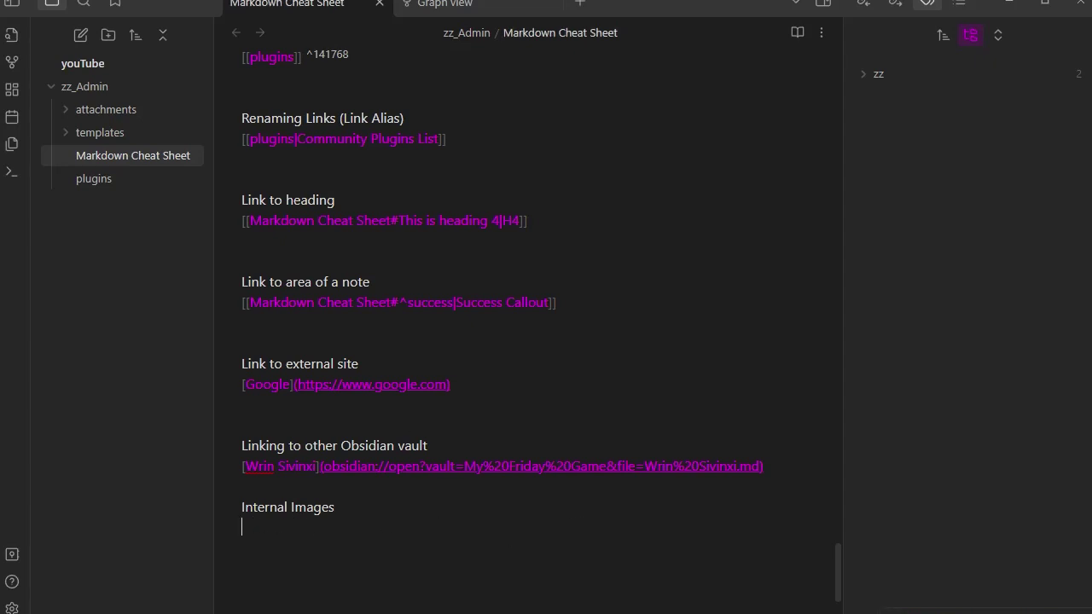
key("Print")
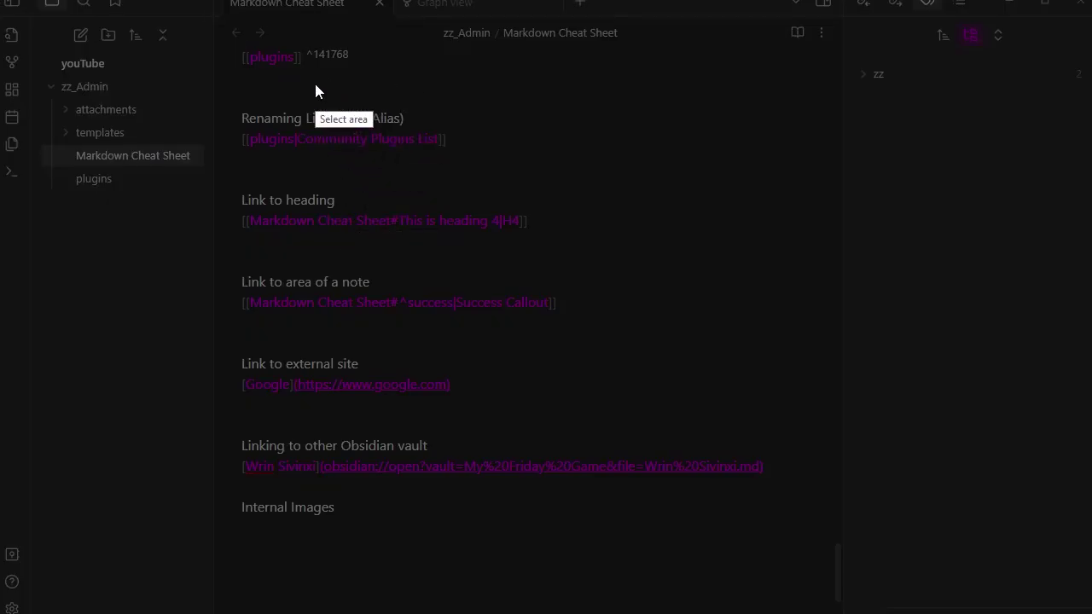
mouse_move(314, 85)
left_mouse_down()
mouse_move(626, 474)
mouse_move(651, 477)
mouse_move(568, 513)
mouse_move(630, 495)
left_mouse_up()
left_click(566, 512)
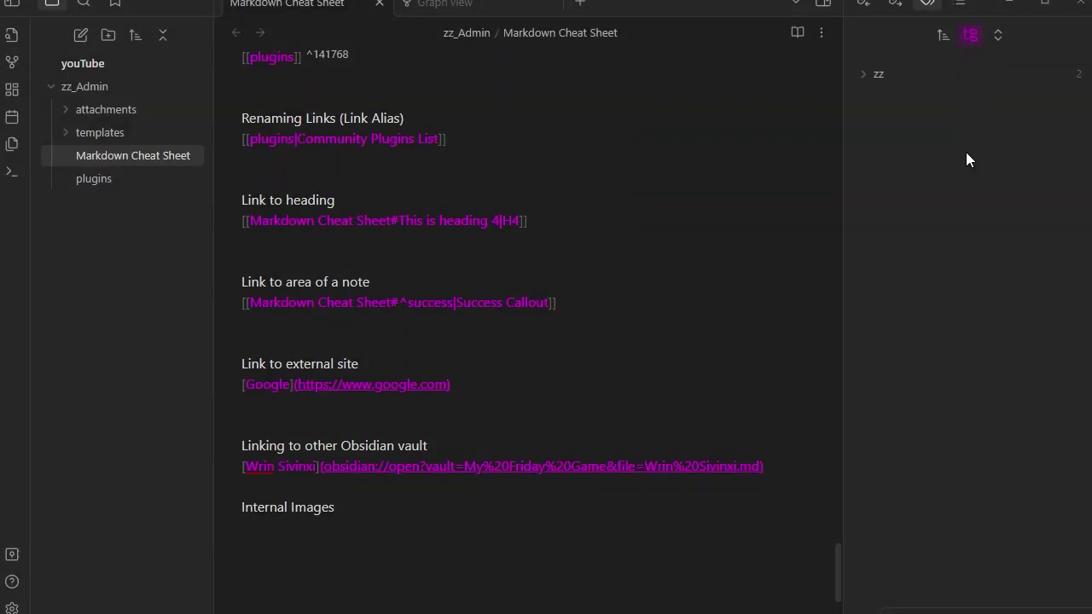
left_click(260, 523)
key("ctrl+v")
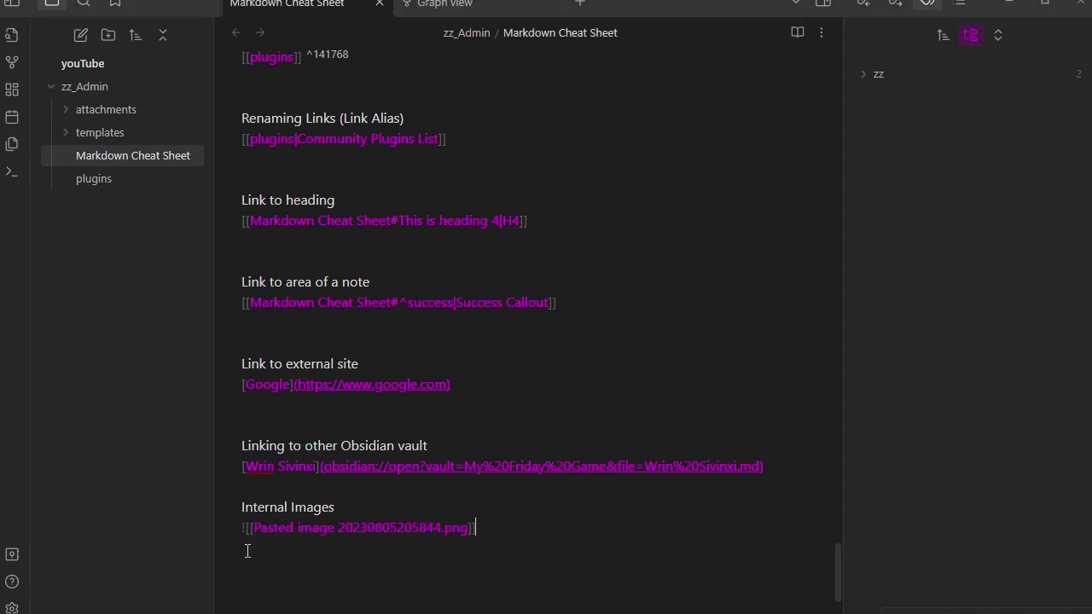
Rename the pasted image in the attachments folder to "snippet"
left_click(65, 111)
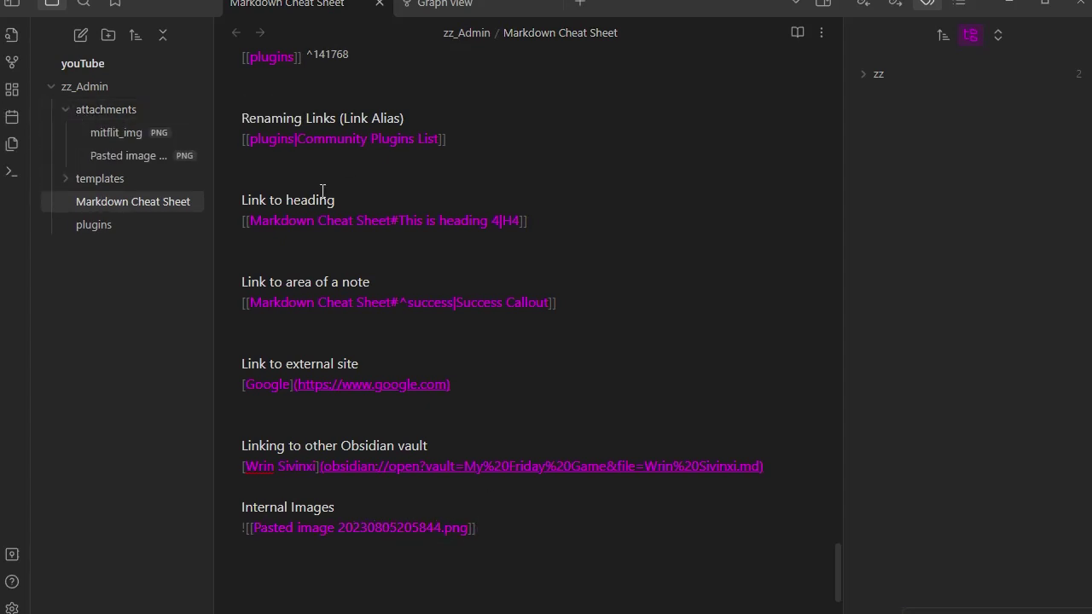
right_click(136, 157)
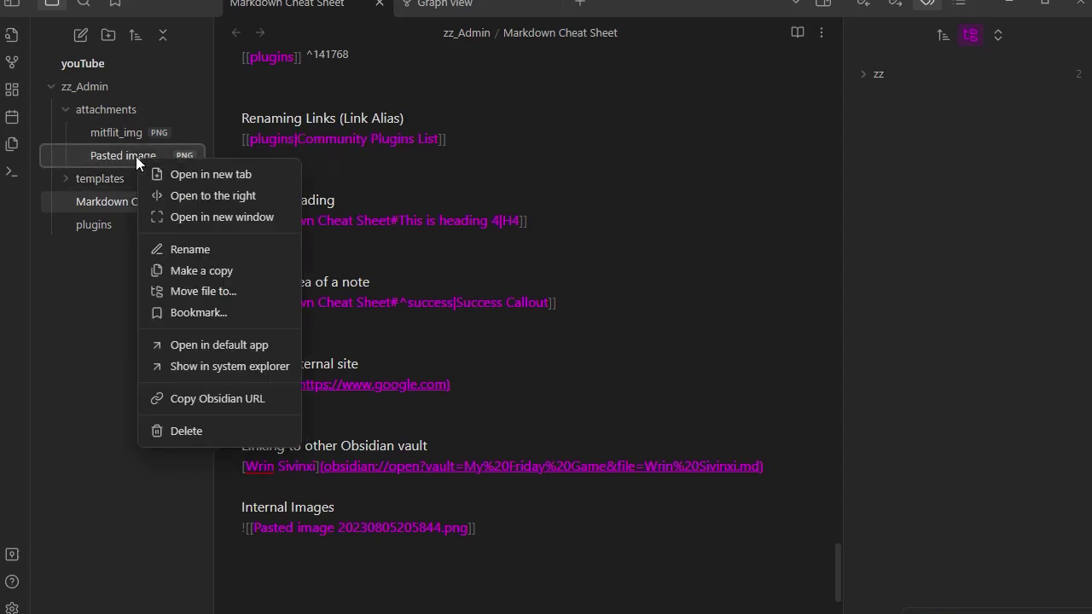
left_click(186, 249)
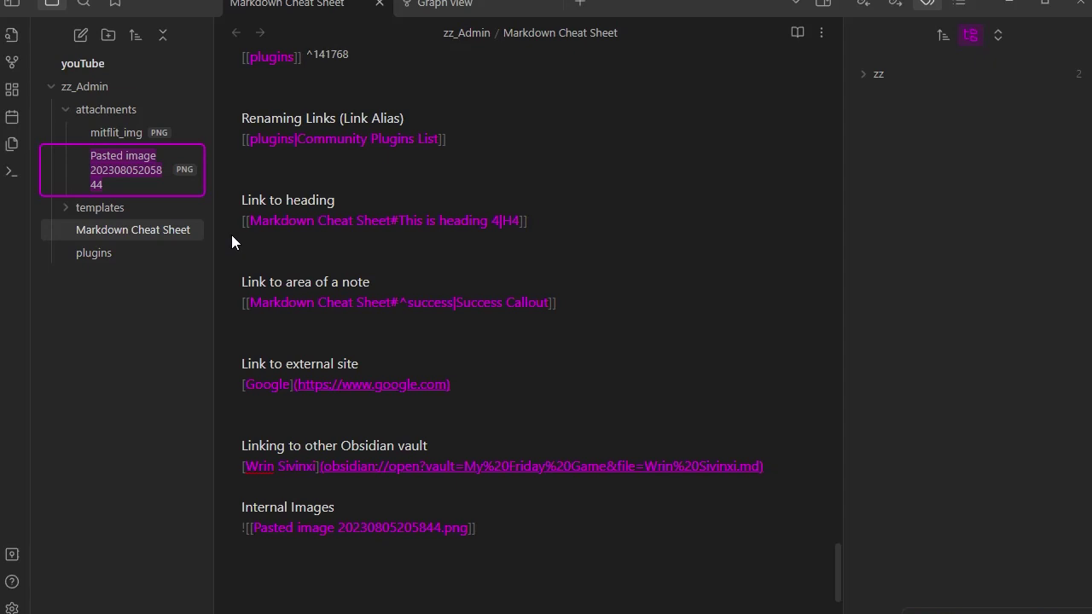
type("snippet")
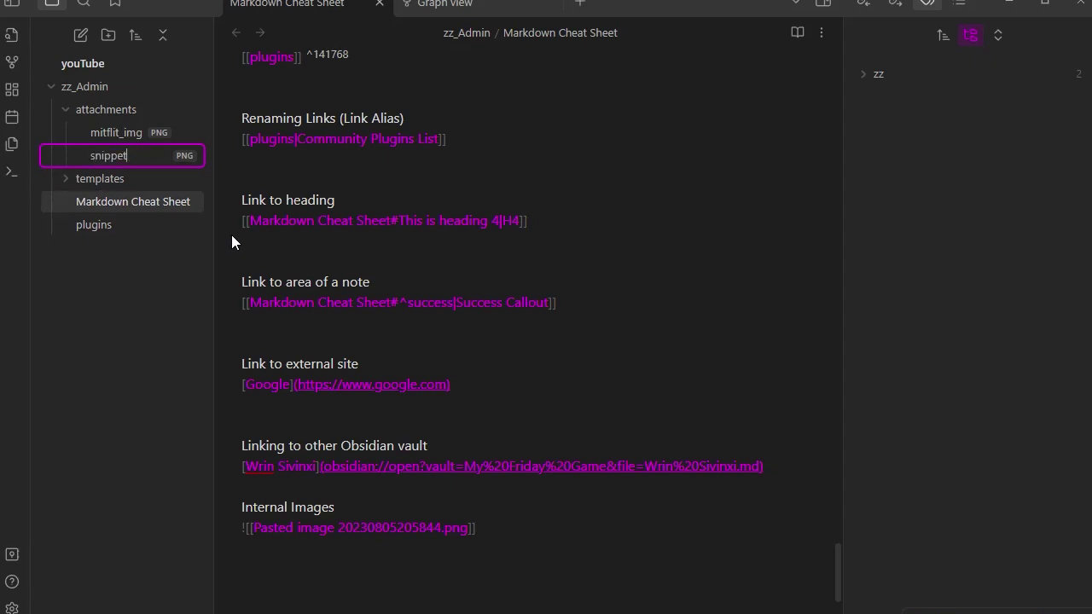
key("Return")
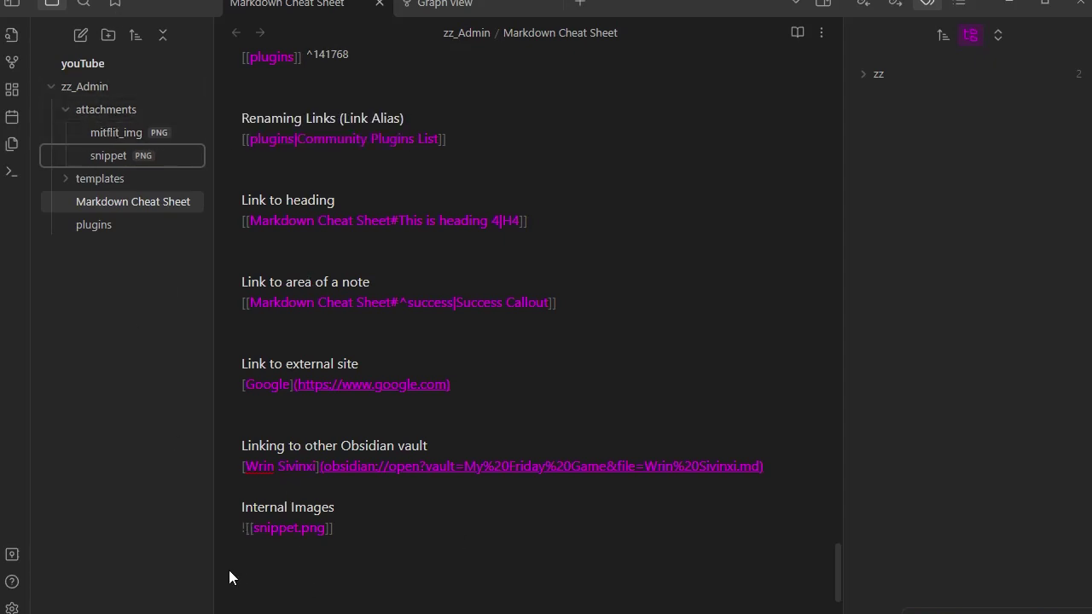
Remove the snippet.png embed from the line below "Internal Images"
left_click(243, 529)
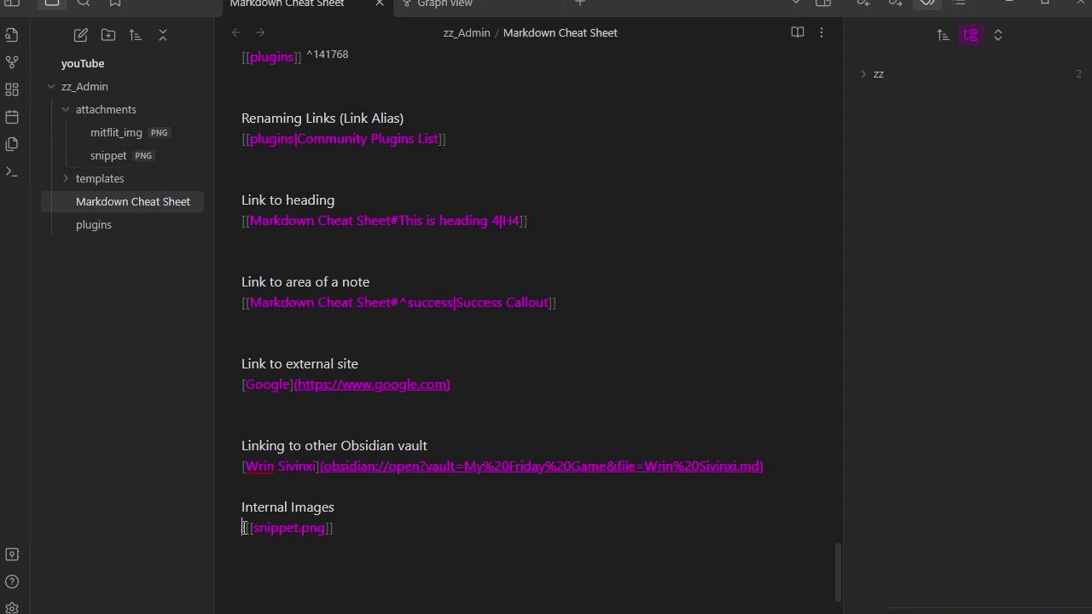
type("!")
left_click(427, 509)
left_click_drag(349, 535, 238, 527)
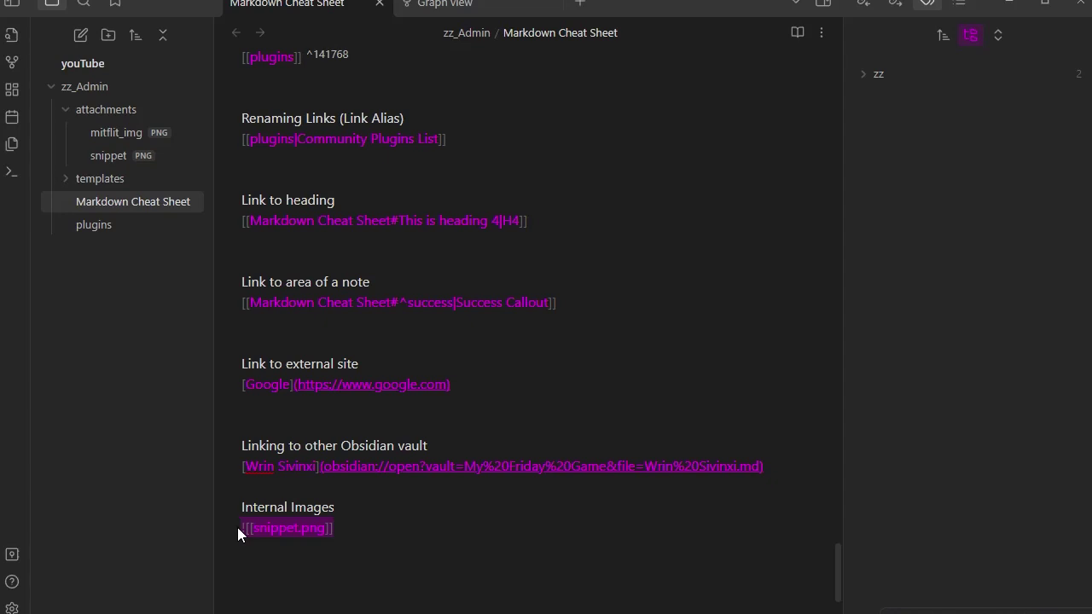
key("BackSpace")
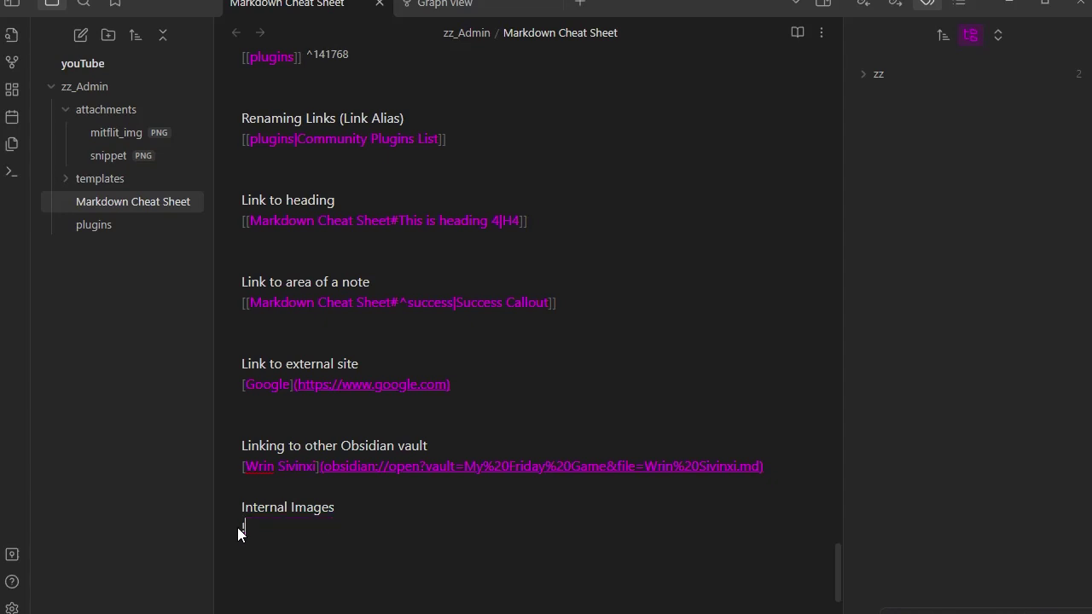
Embed the vault image below "Internal Images" as ![[mitflit_img.png]]
type("![[")
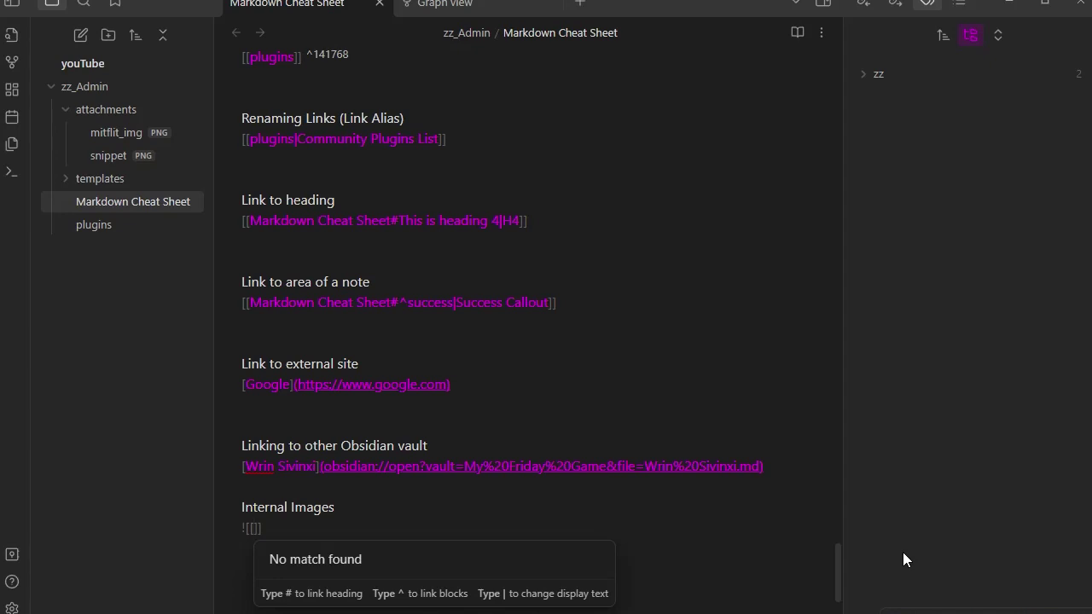
type("m")
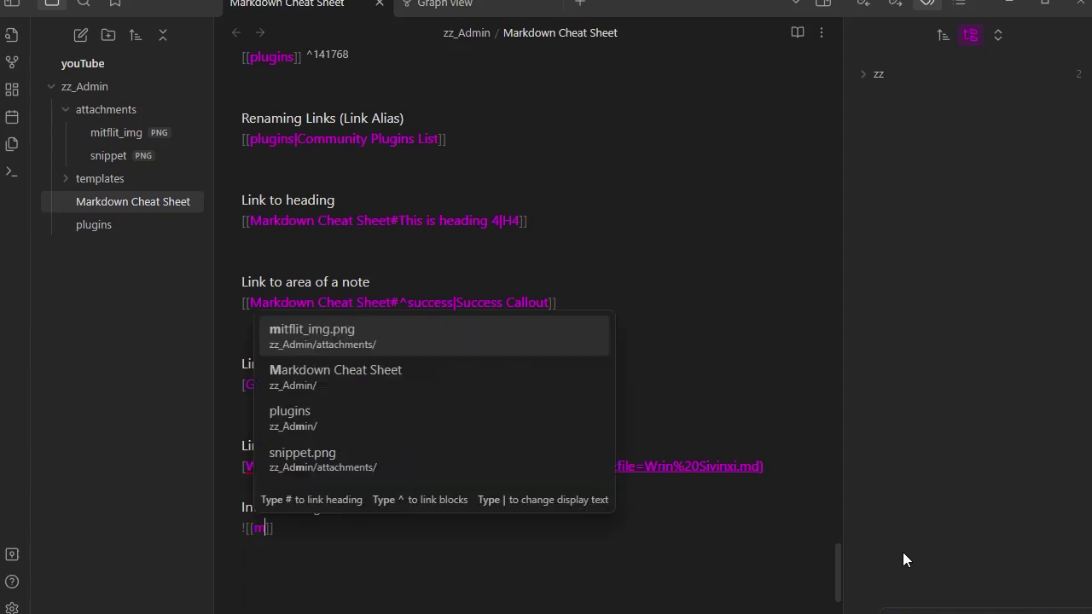
type("it")
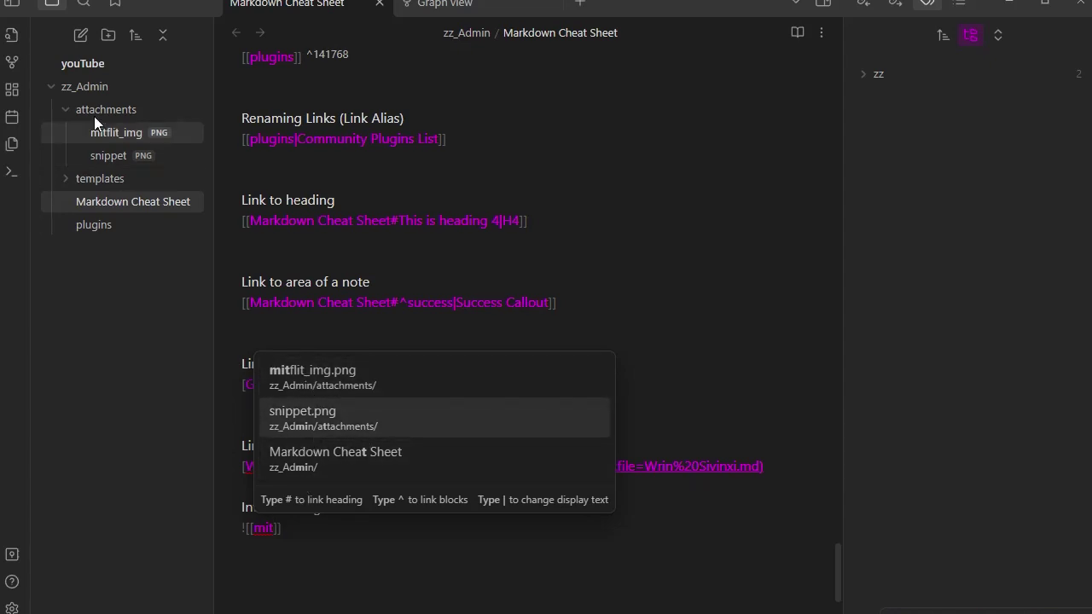
left_click(328, 372)
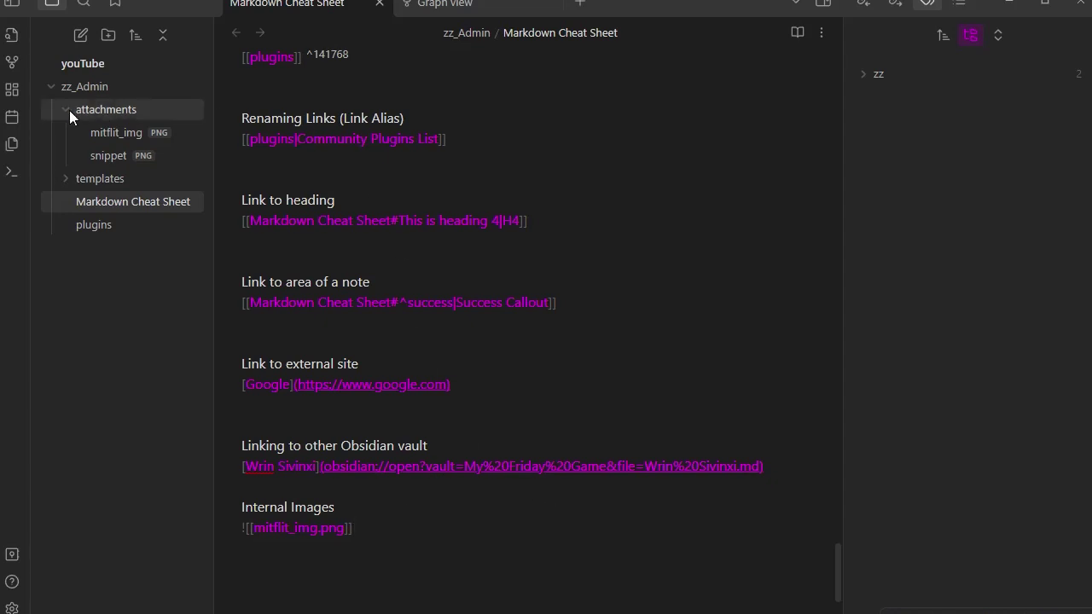
Permanently delete snippet.png from the attachments folder
right_click(103, 159)
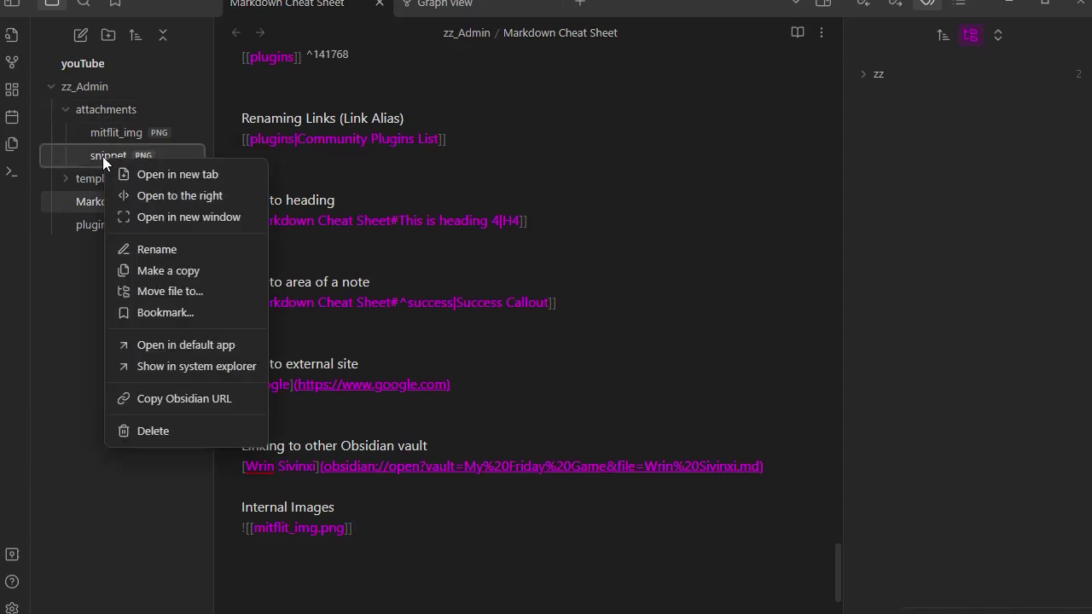
left_click(155, 430)
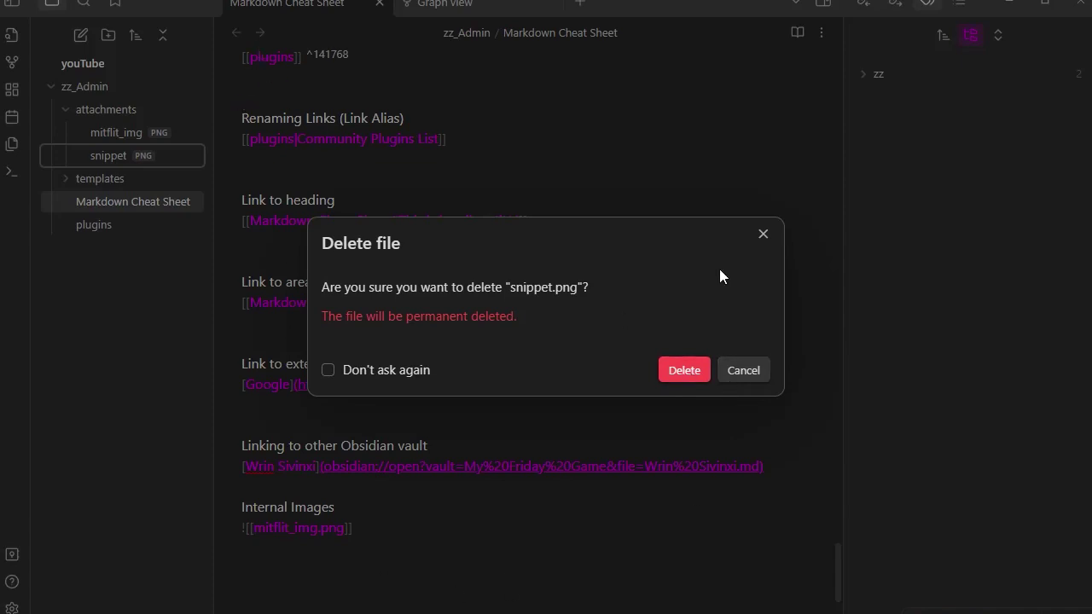
left_click(684, 370)
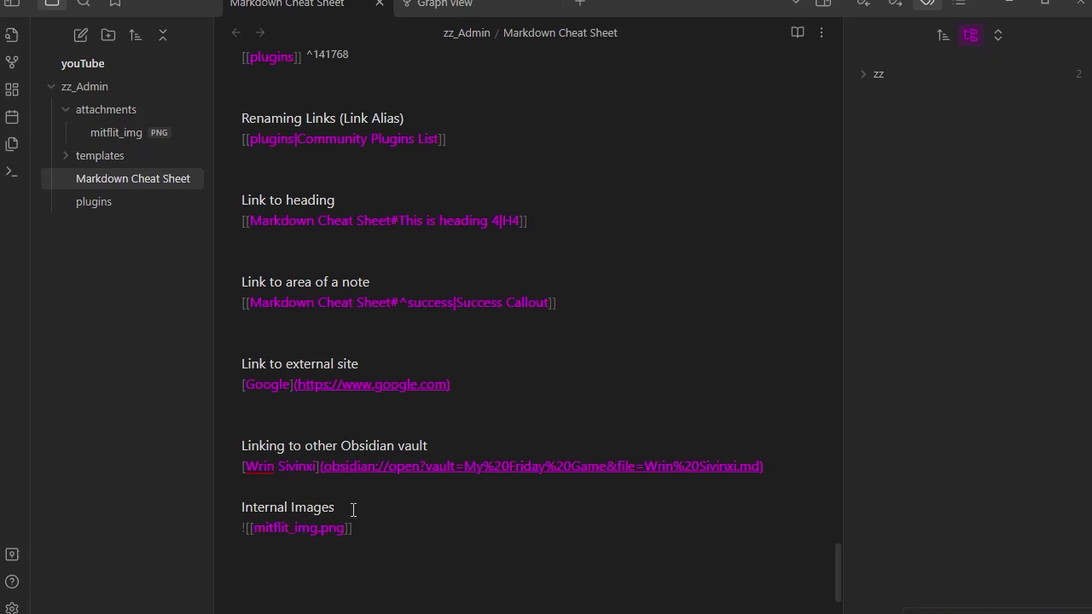
Preview the embedded mitflit_img.png in reading view, and return to editing the note
left_click(376, 528)
left_click(798, 33)
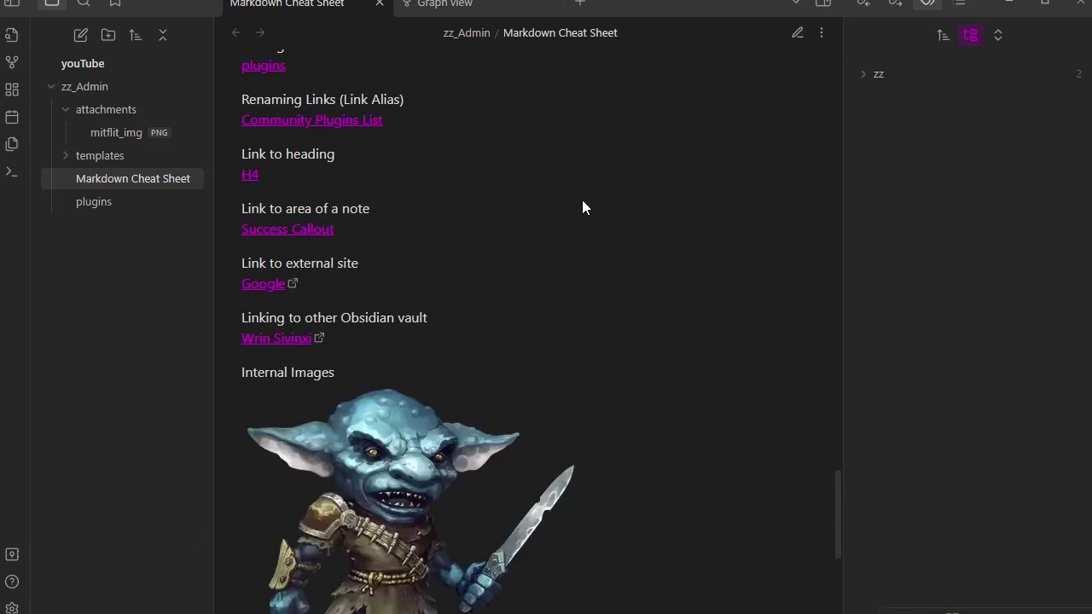
scroll(571, 256, "down", 3)
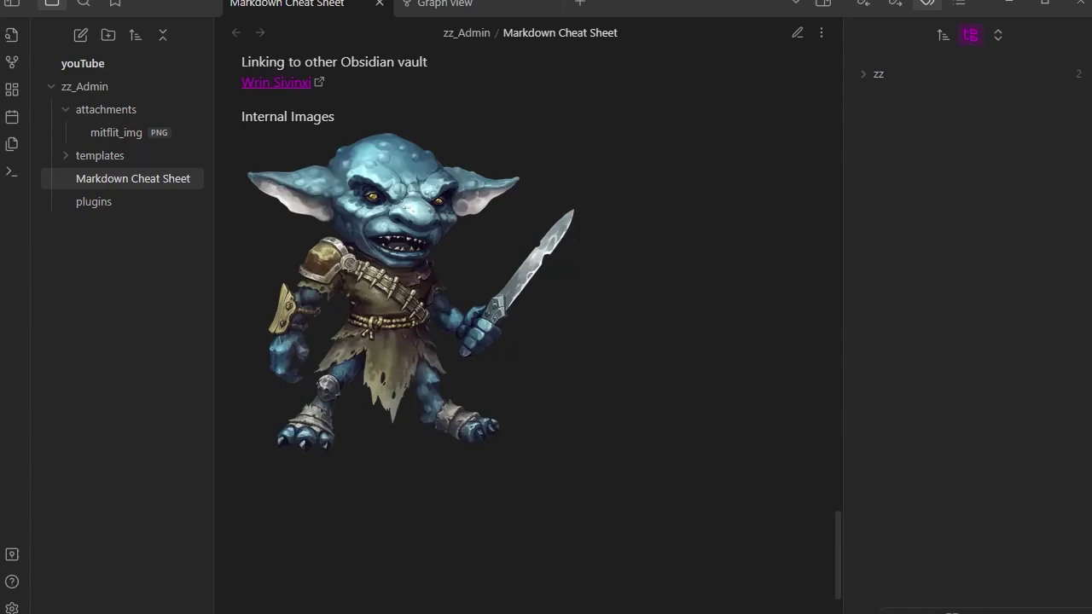
left_click(794, 33)
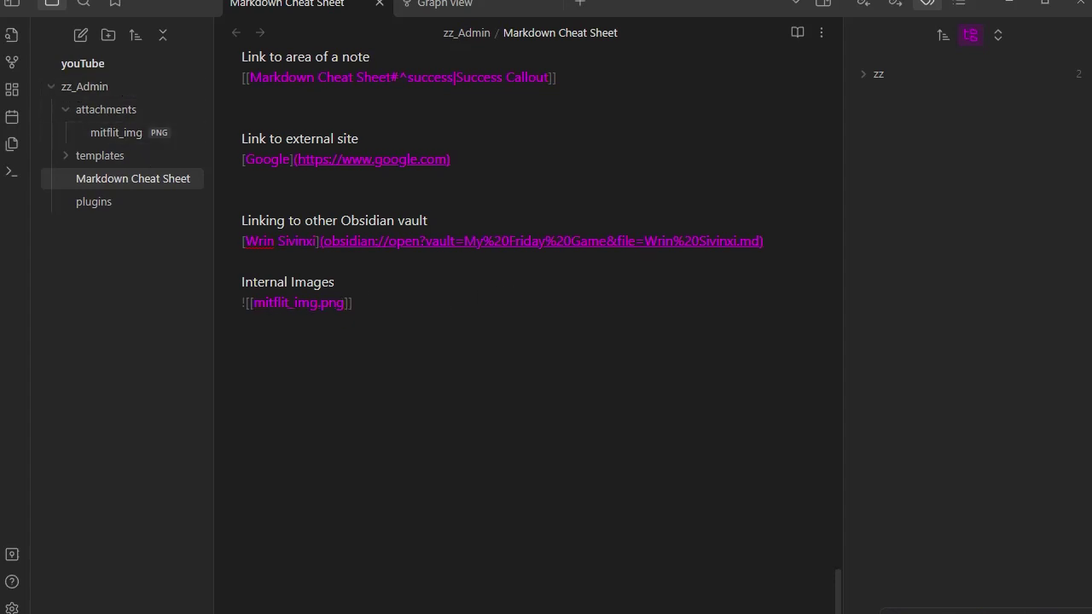
Check the pixel dimensions of mitflit_img.png in its file properties through File Explorer, and return to the Obsidian note in reading view
key("super+e")
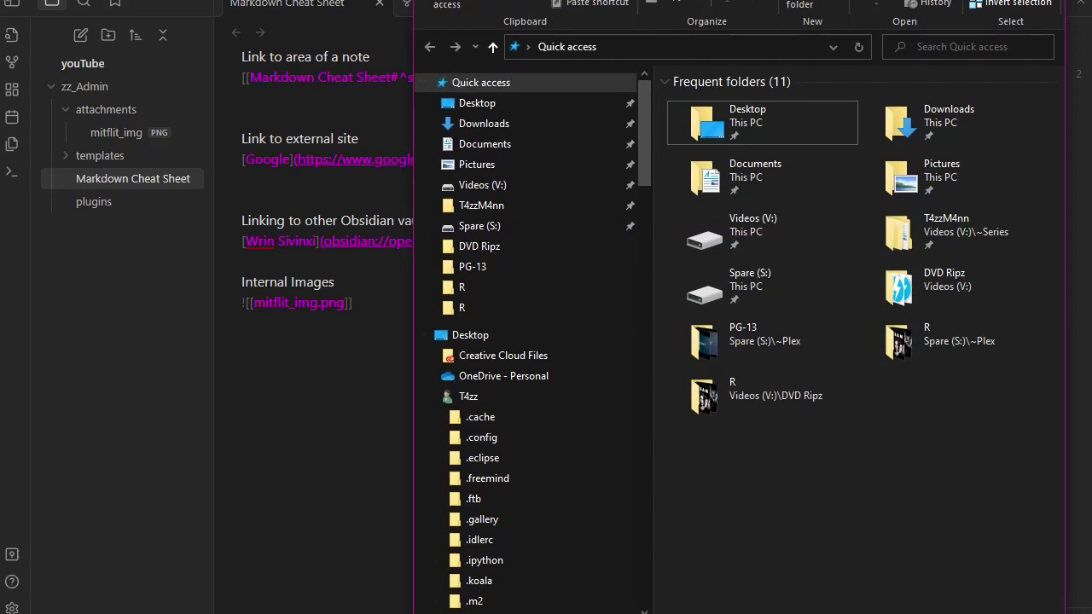
left_click(1046, 0)
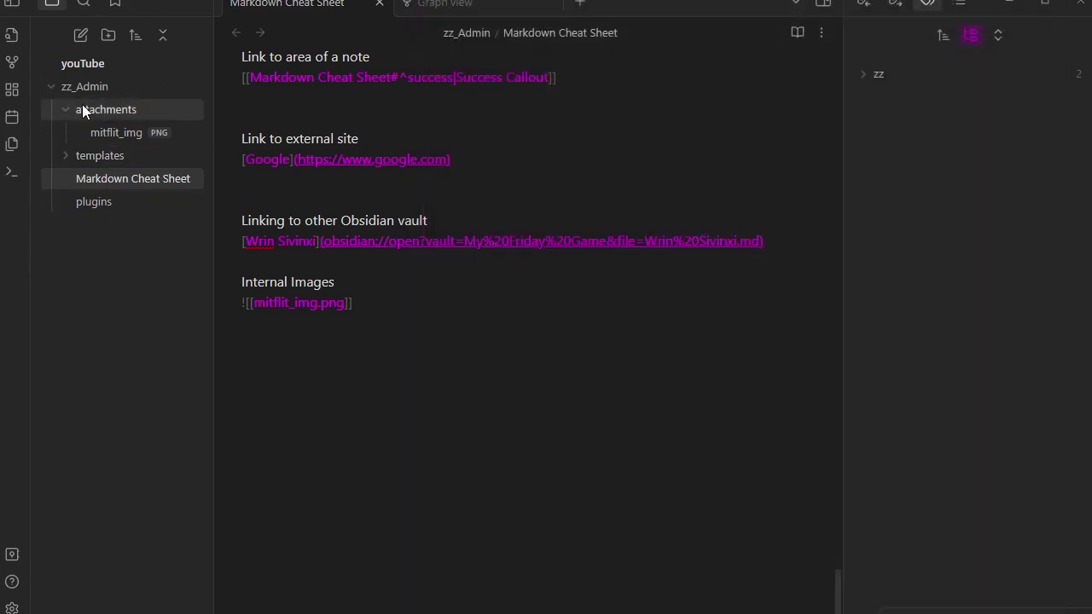
right_click(101, 91)
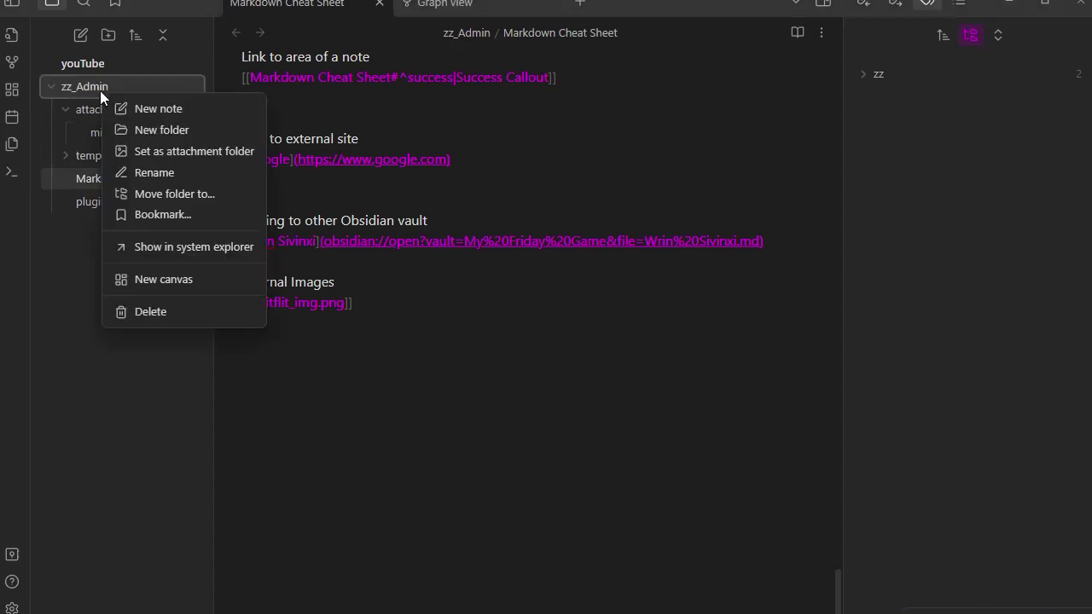
right_click(91, 113)
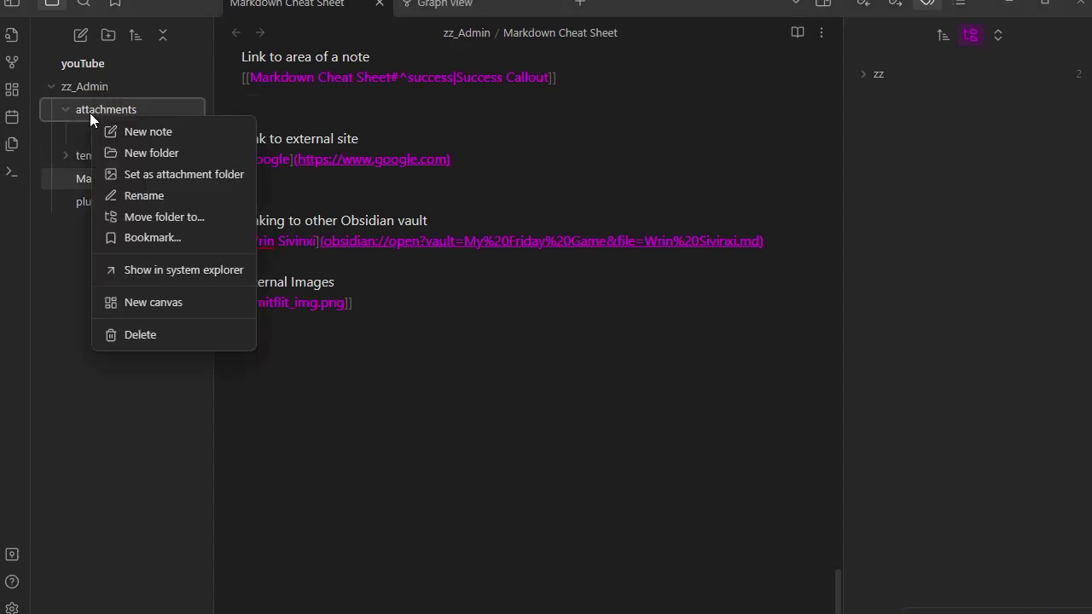
left_click(171, 272)
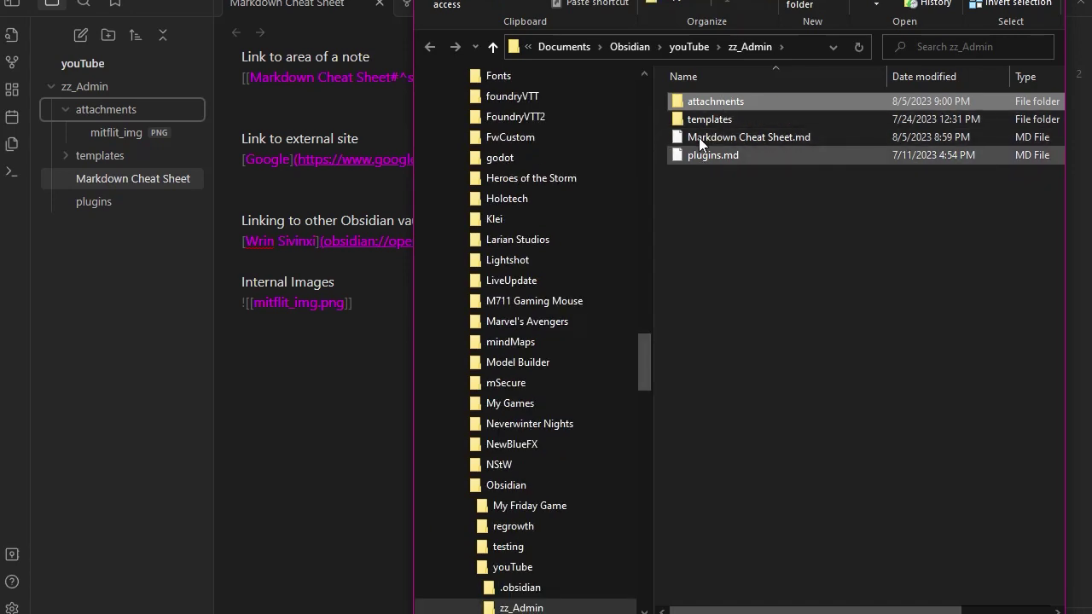
double_click(705, 101)
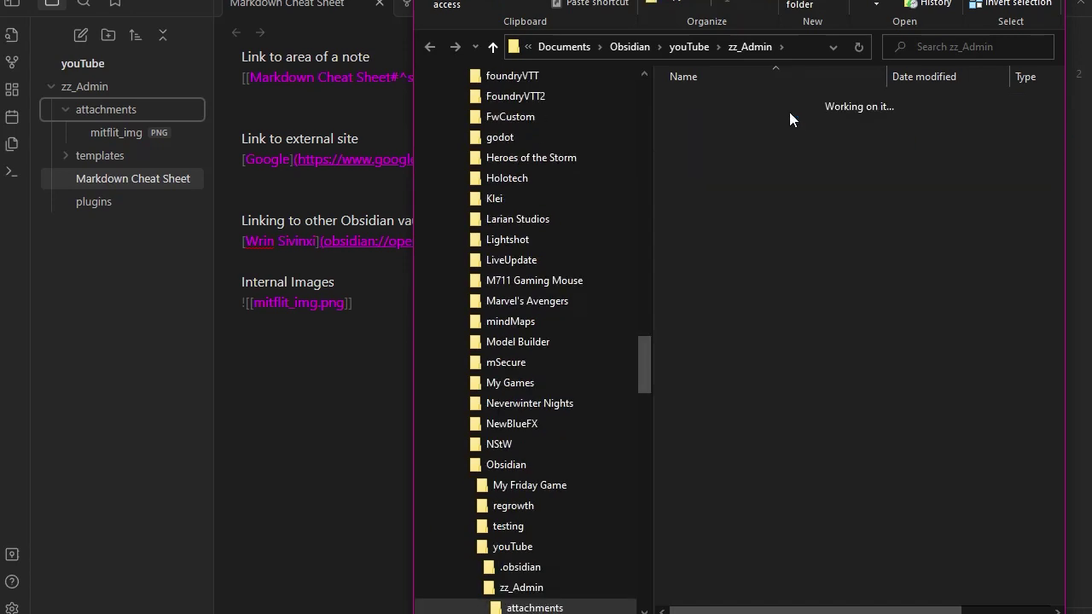
right_click(725, 124)
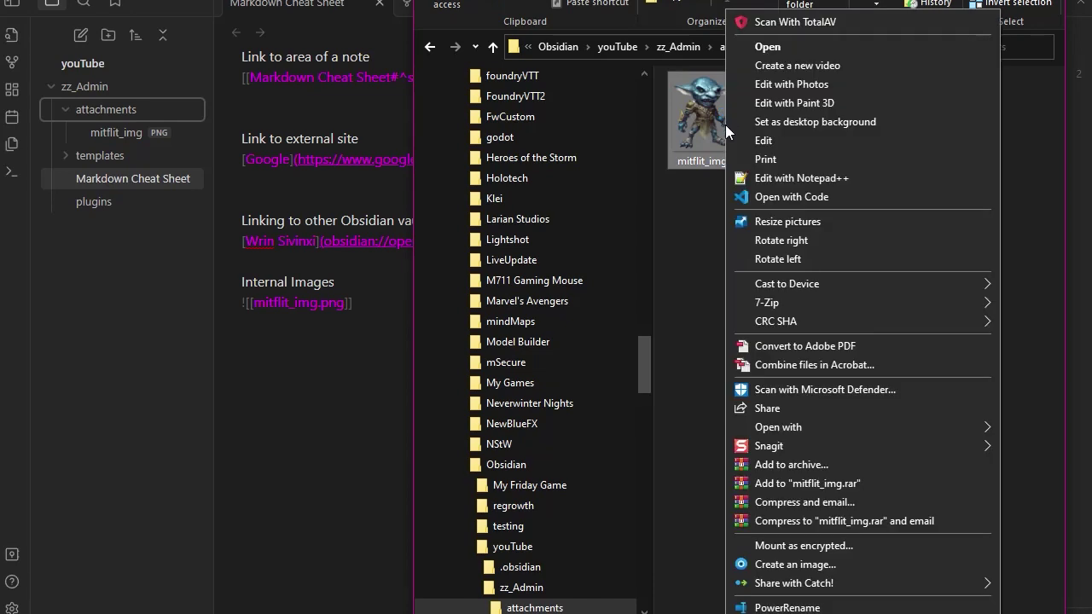
left_click(778, 613)
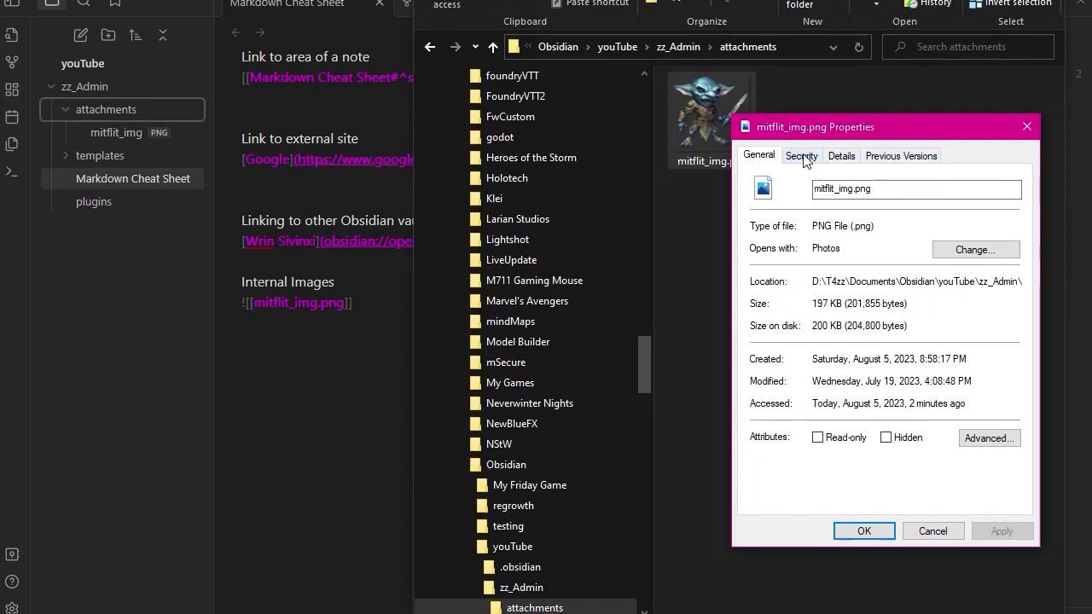
left_click(841, 157)
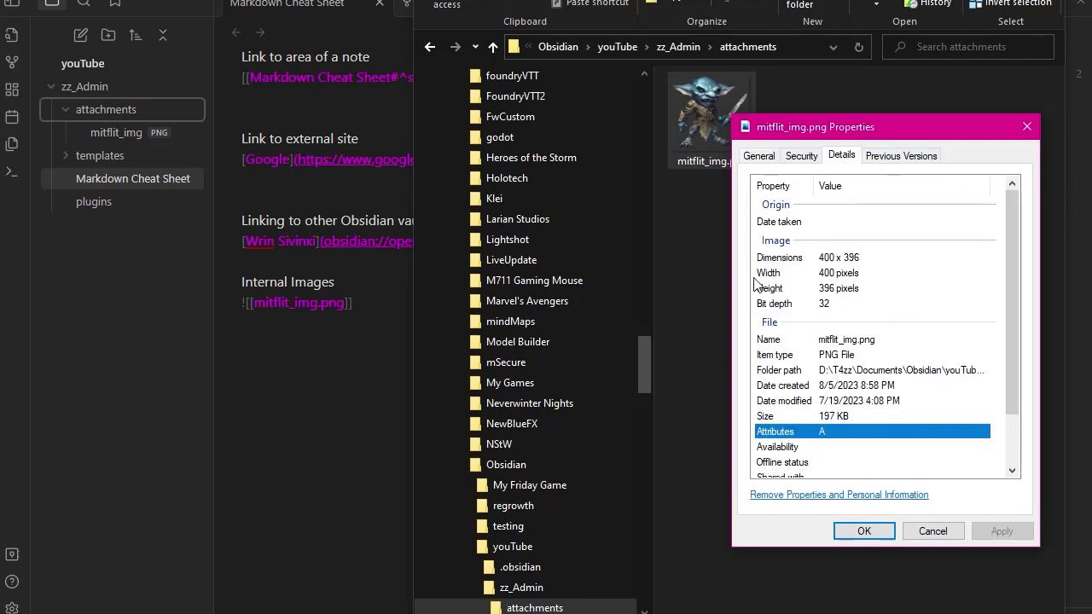
left_click(1031, 126)
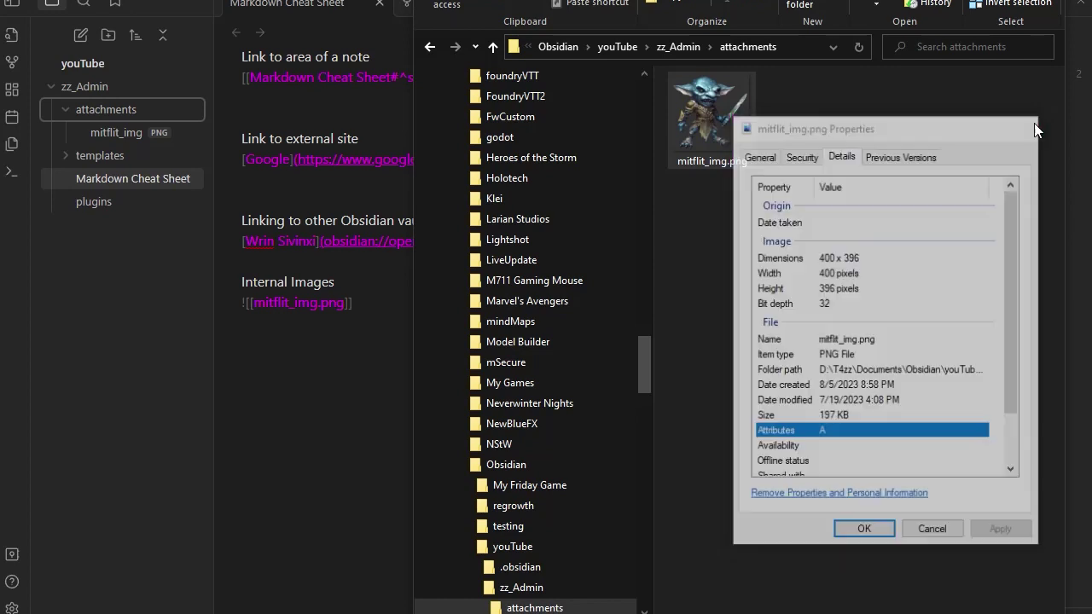
left_click(1046, 2)
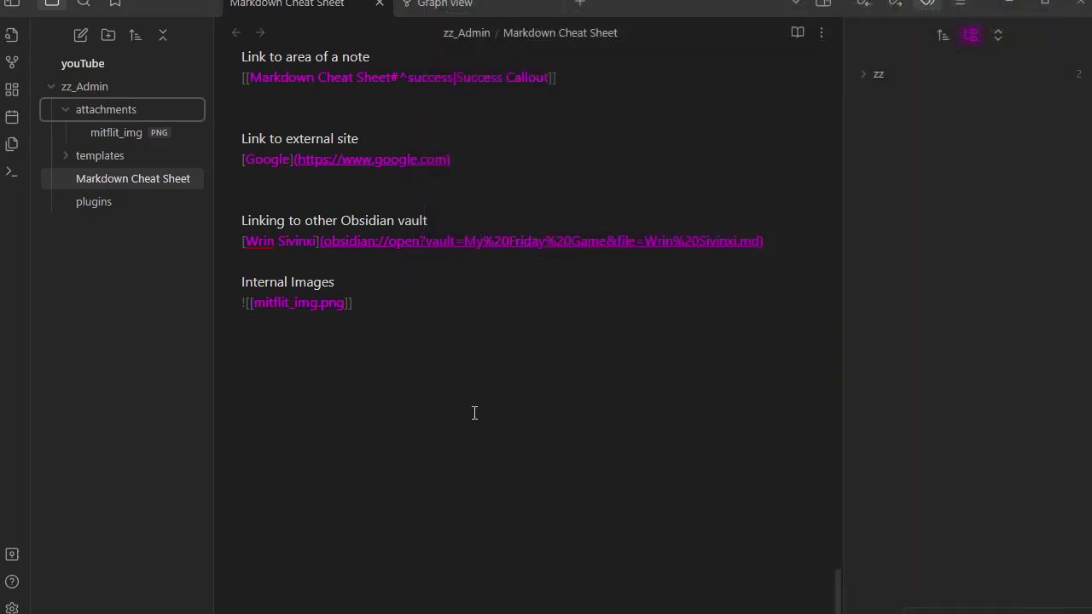
left_click(796, 34)
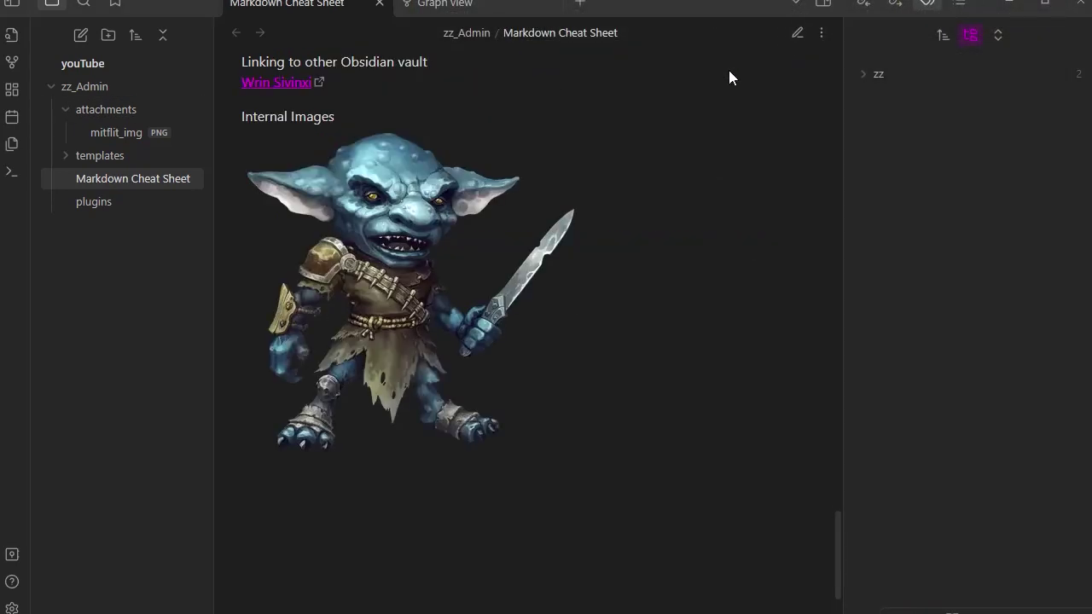
Add a width of 400 to the mitflit_img.png embed below "Internal Images" and preview it in reading view
left_click(799, 33)
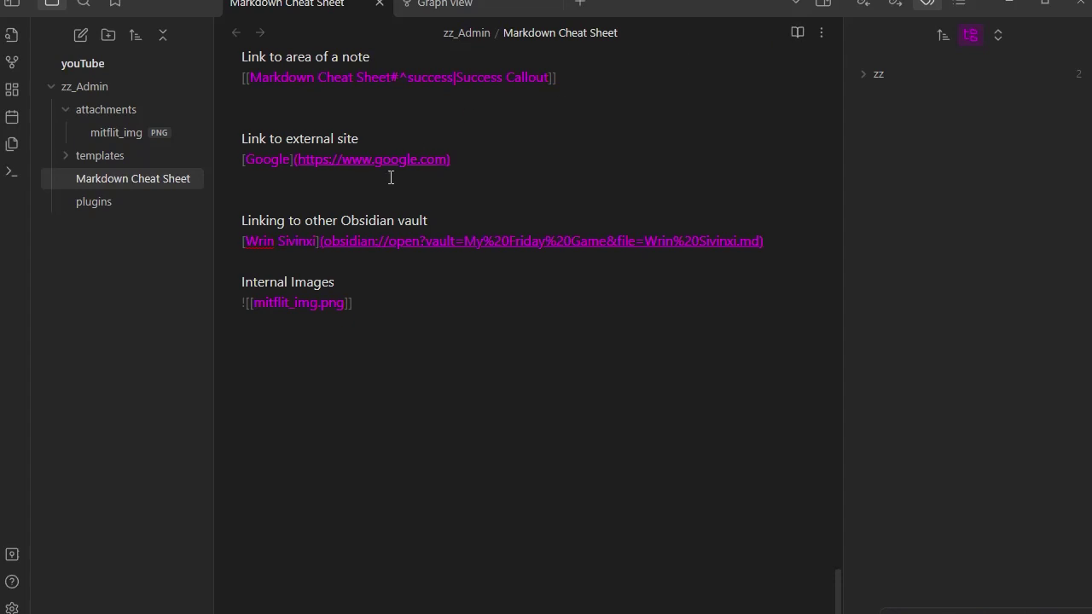
left_click(344, 304)
type("|")
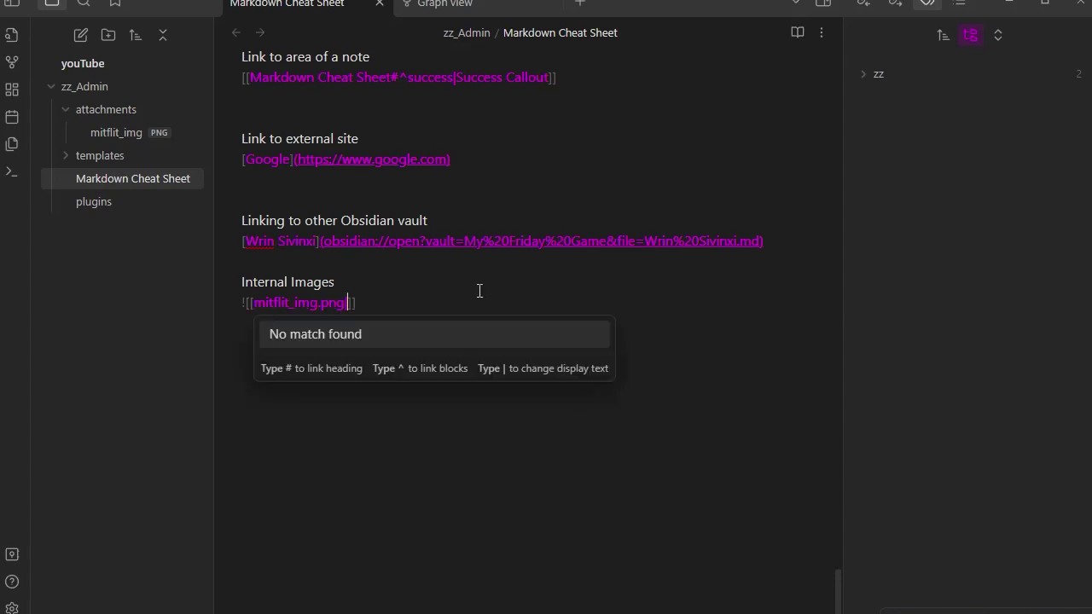
type("400")
key("Escape")
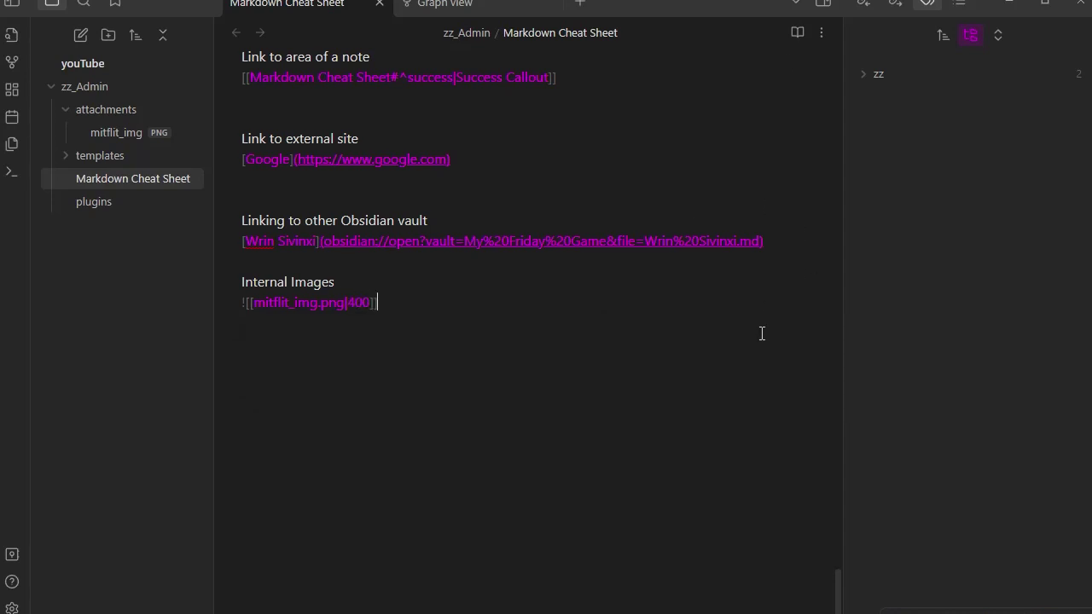
left_click(799, 32)
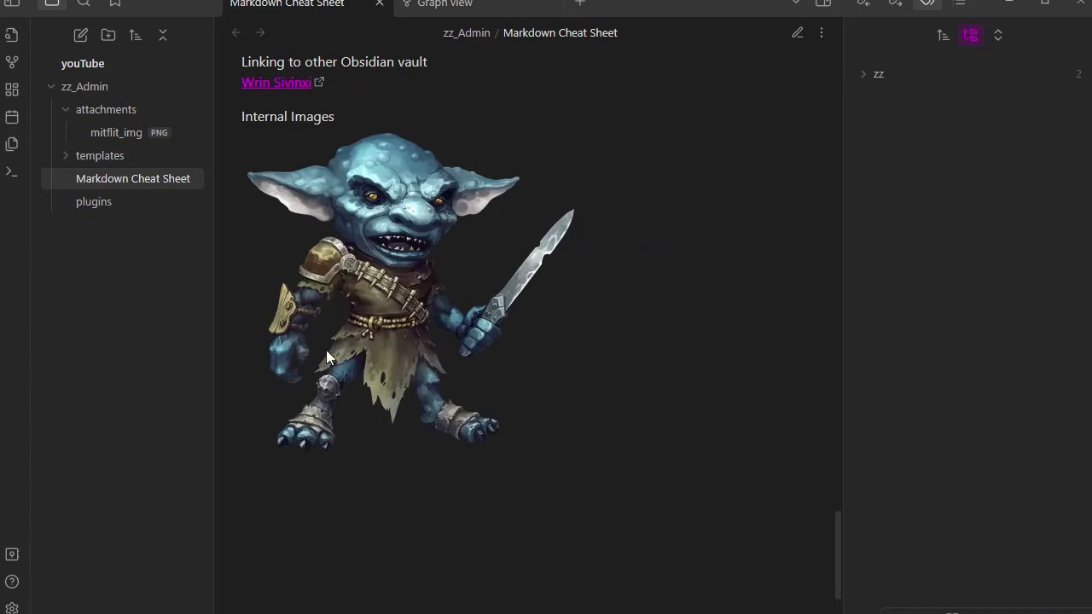
Change the mitflit_img.png embed's width to 200 and preview the resized image in reading view
left_click(797, 35)
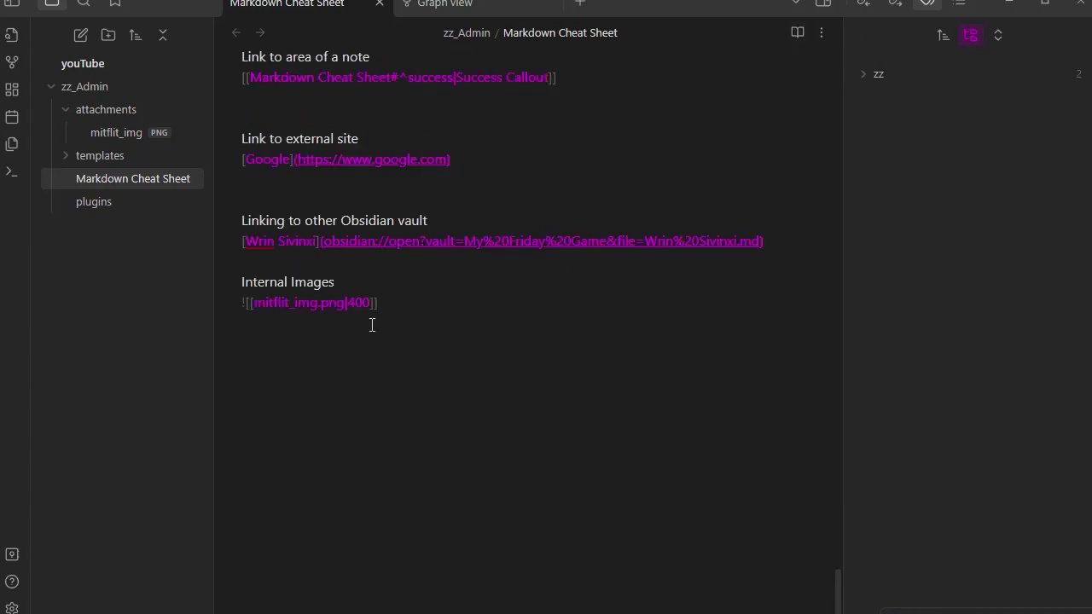
left_click_drag(349, 304, 370, 297)
type("200")
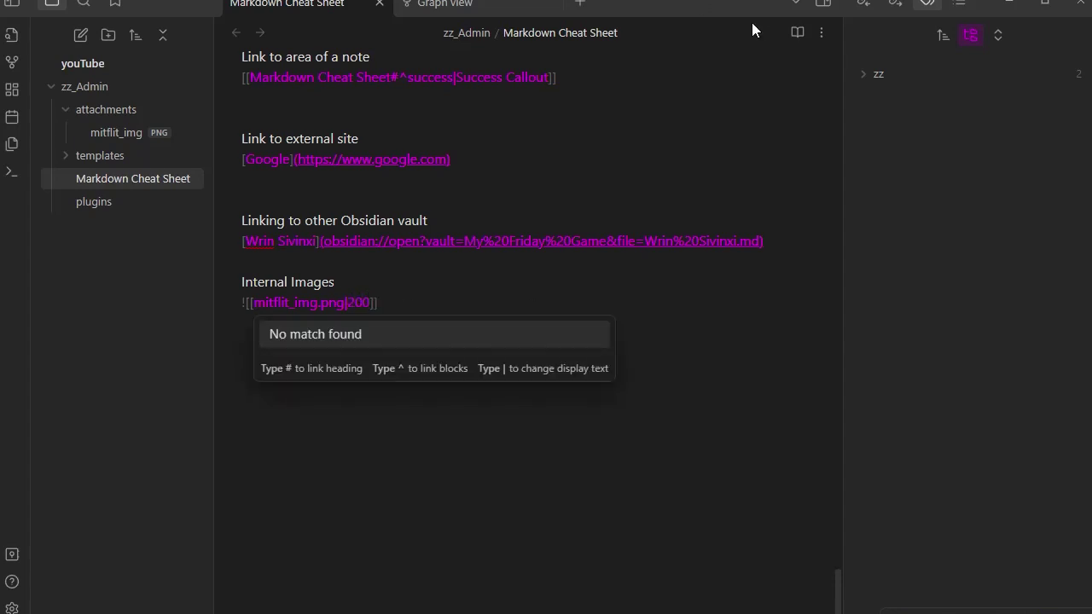
left_click(798, 33)
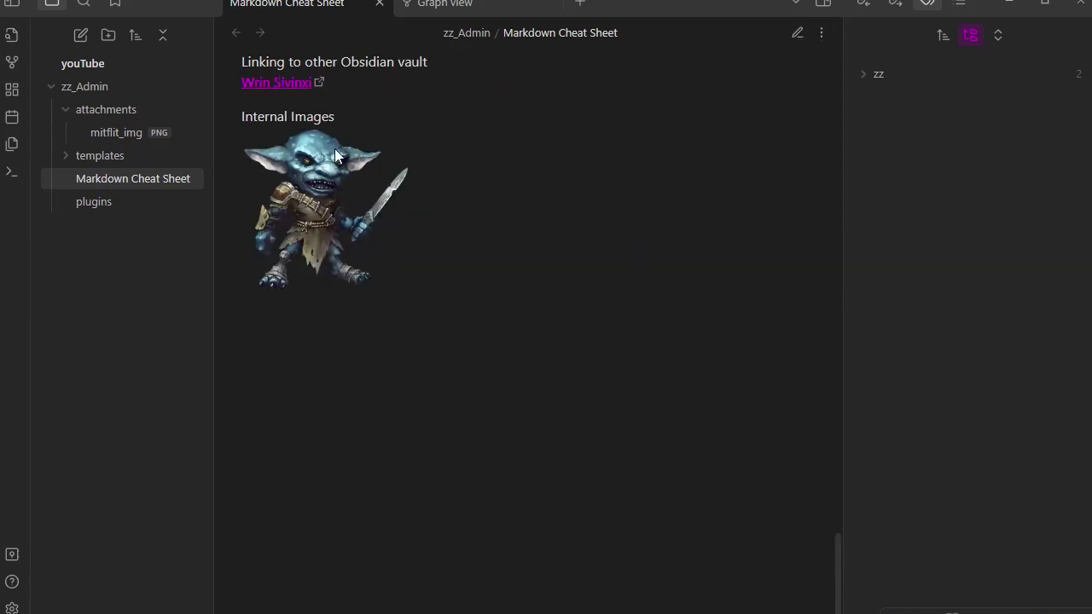
Change the mitflit_img.png embed's width to 800 and look over the enlarged image in reading view
left_click(796, 33)
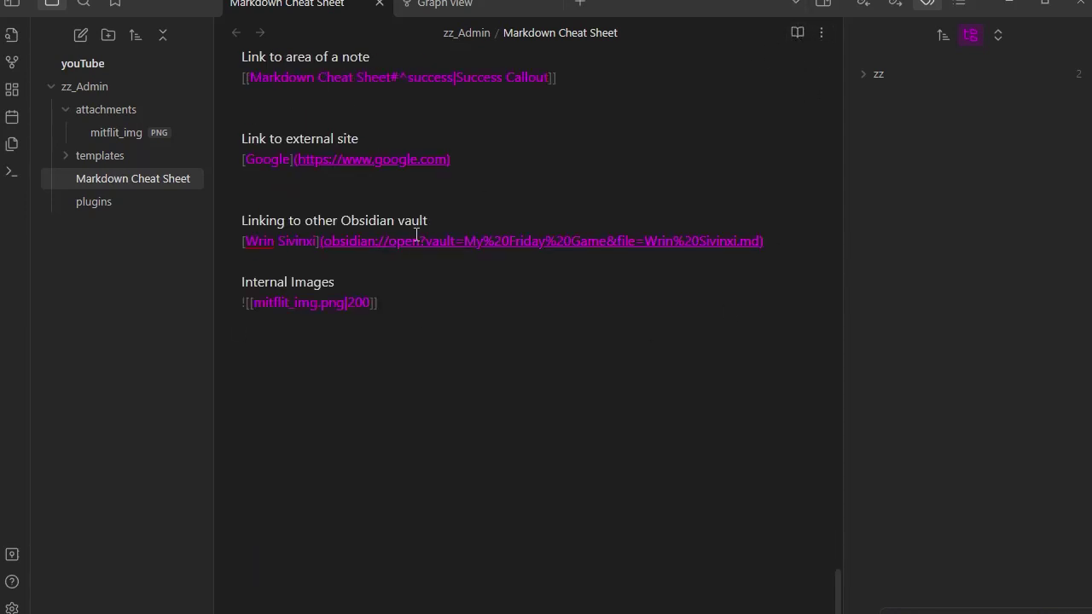
left_click_drag(348, 302, 370, 297)
type("800")
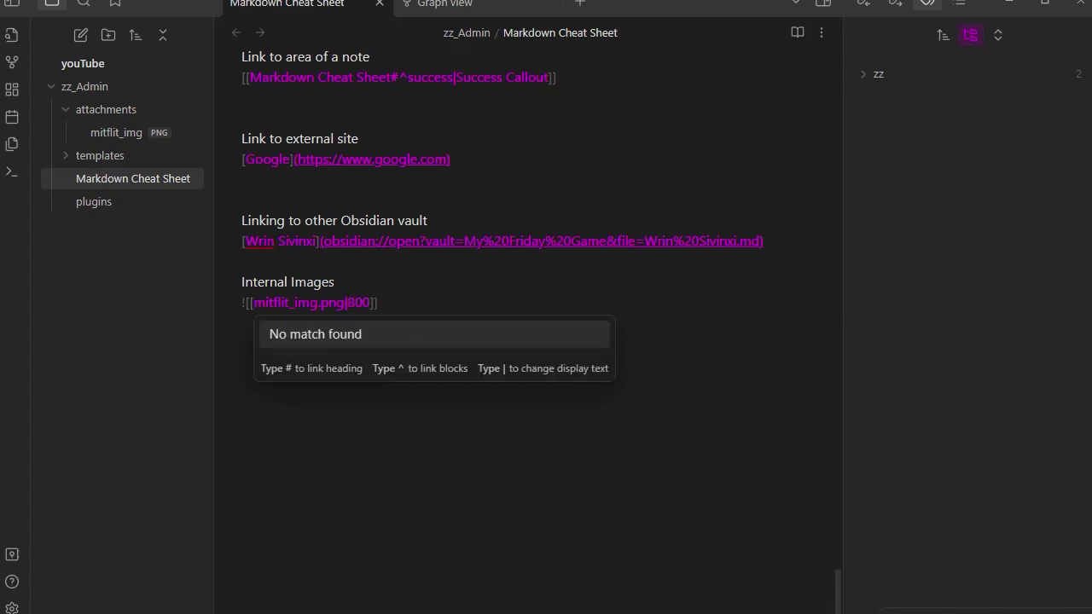
left_click(794, 33)
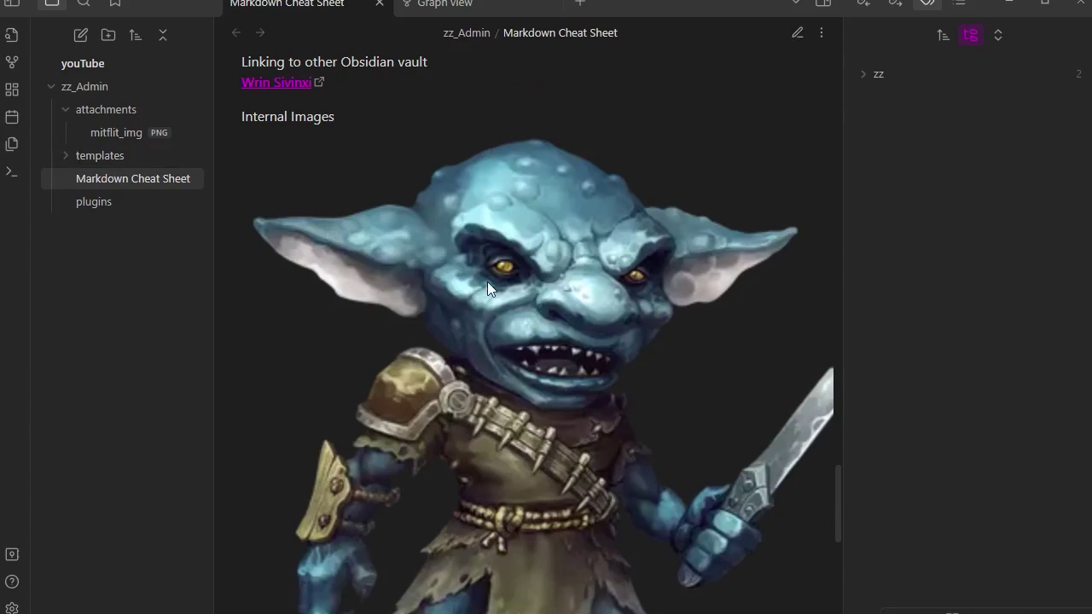
scroll(546, 318, "down", 5)
scroll(547, 318, "up", 4)
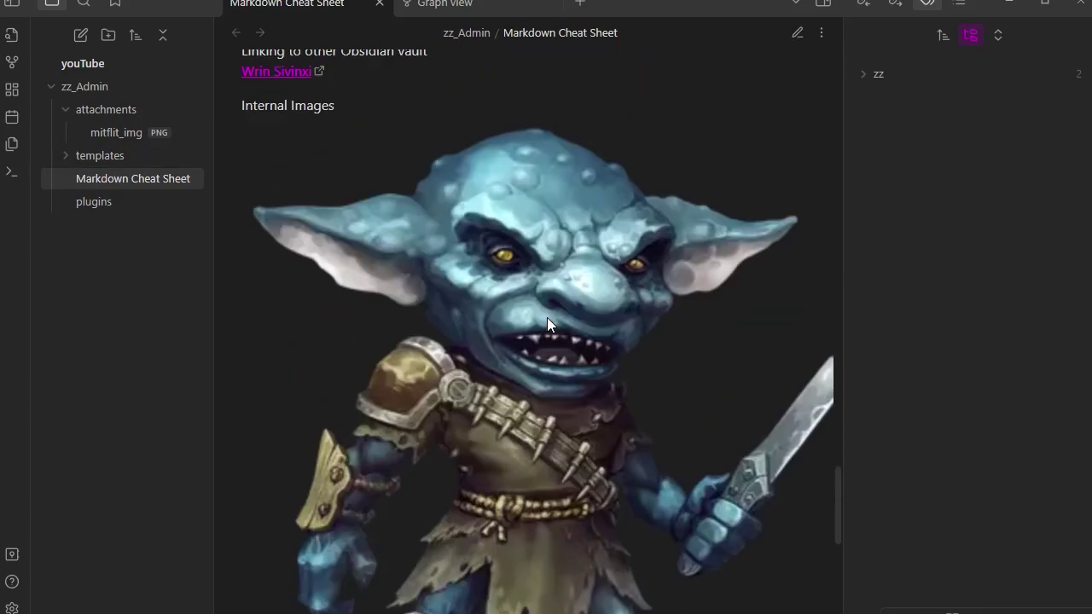
scroll(547, 318, "up", 1)
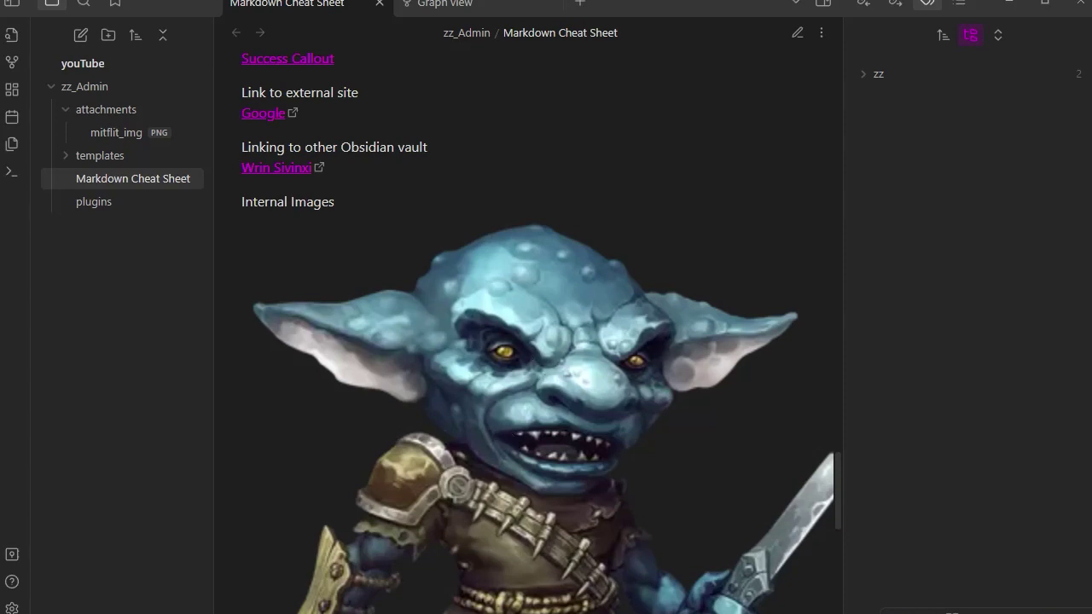
Remove the width parameter from the embed below "Internal Images", leaving ![[mitflit_img.png]]
left_click(800, 36)
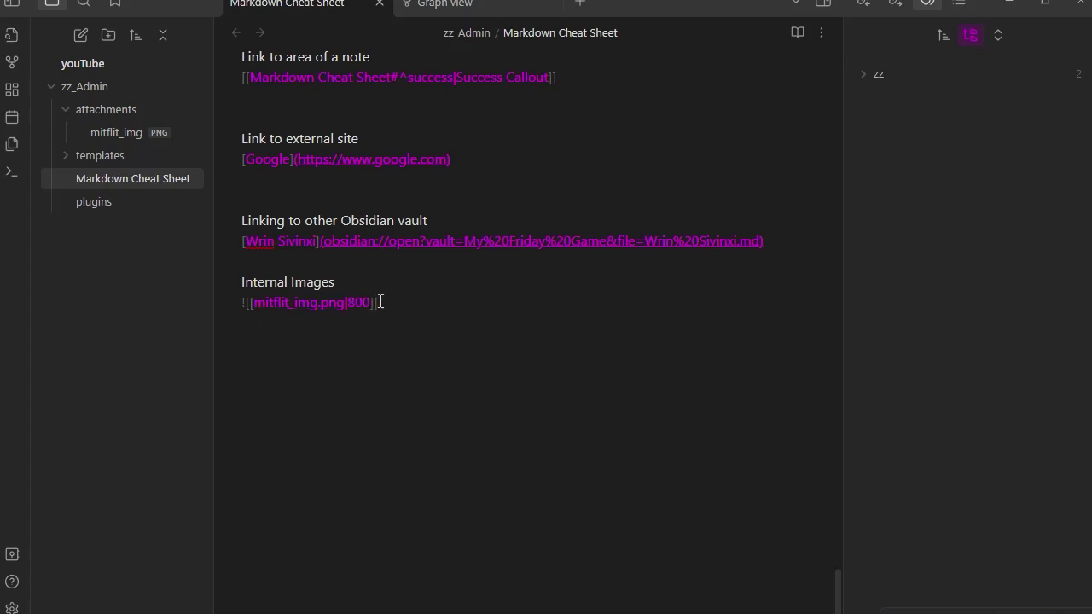
key("BackSpace")
key("BackSpace")
key("BackSpace")
key("BackSpace")
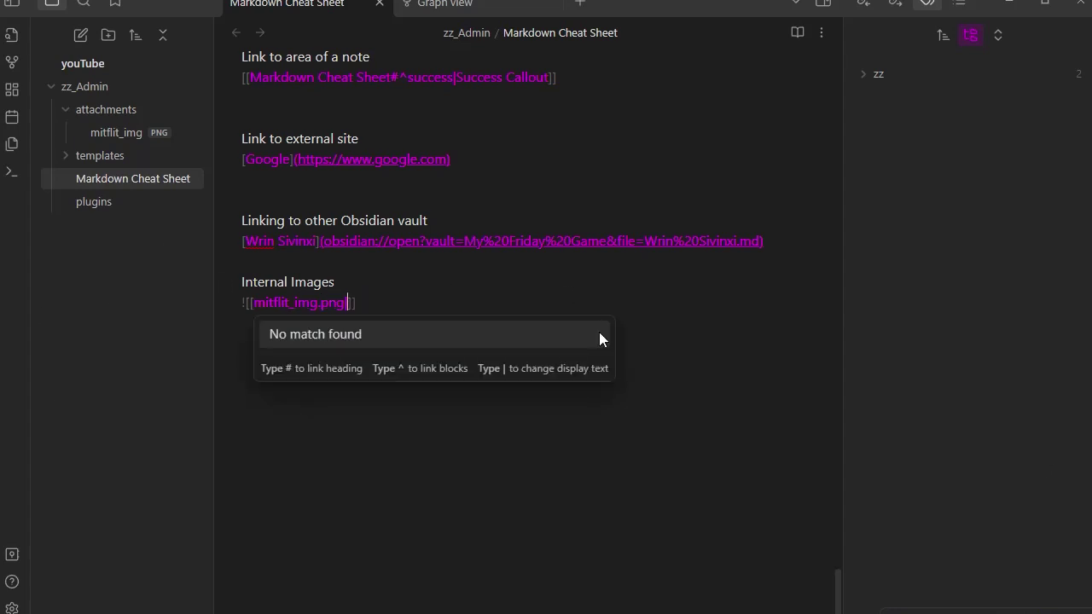
key("Escape")
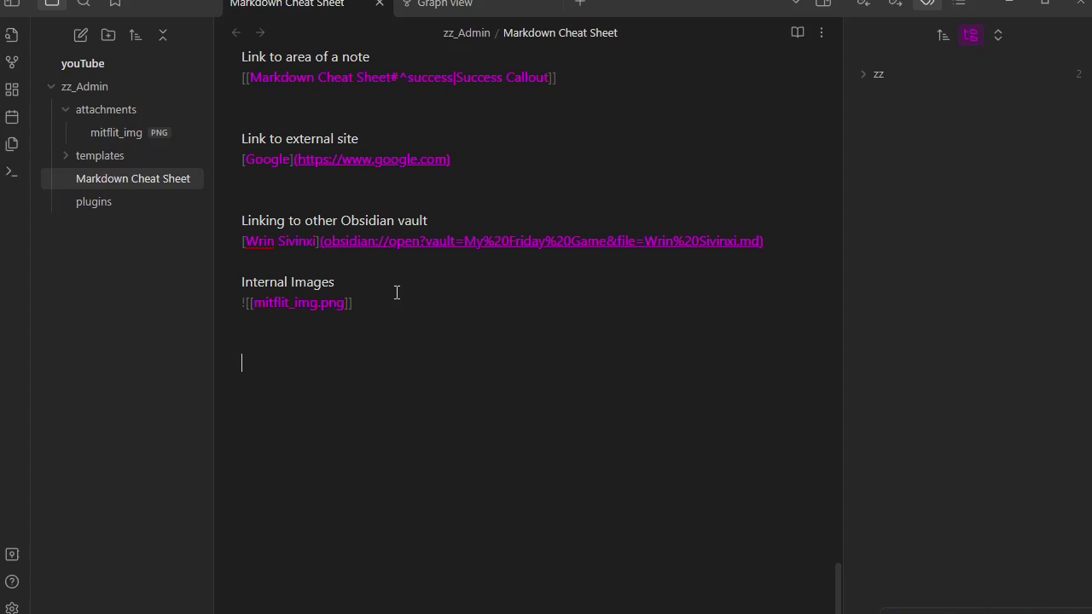
Add an "Internal Image Resize" label below the image embed, with a copy of the embed beneath it as ![[mitflit_img.png|600]]
type("Internal Image Resize")
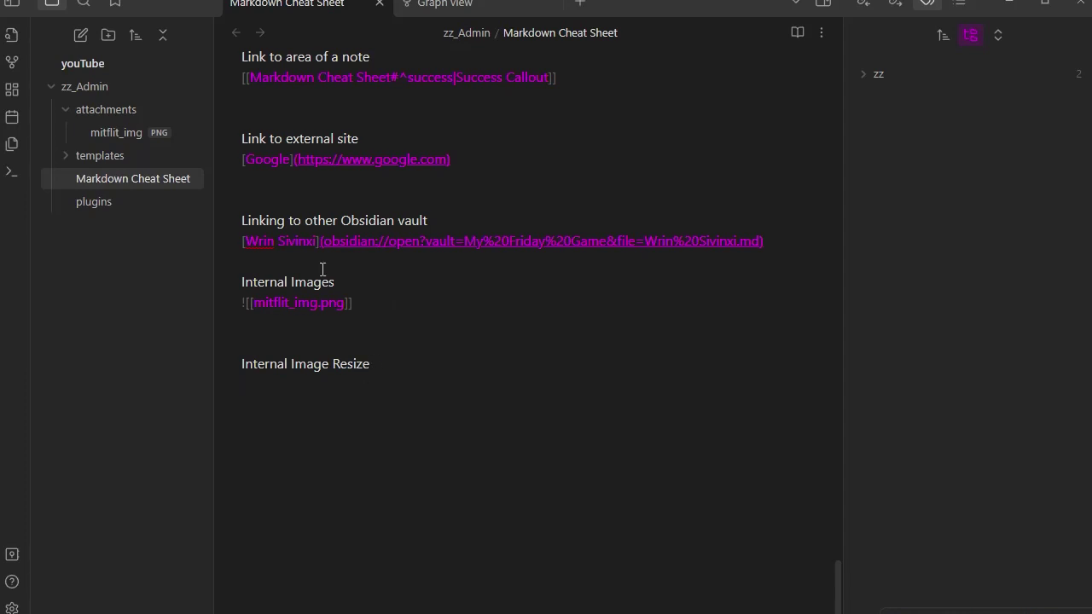
left_click_drag(358, 305, 235, 306)
key("ctrl+c")
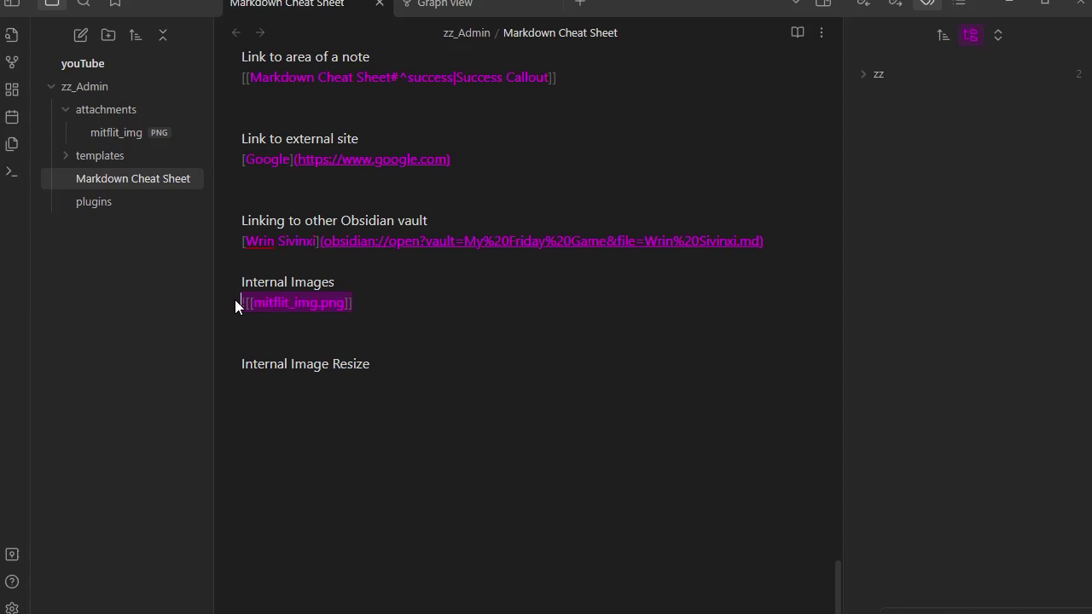
left_click(258, 392)
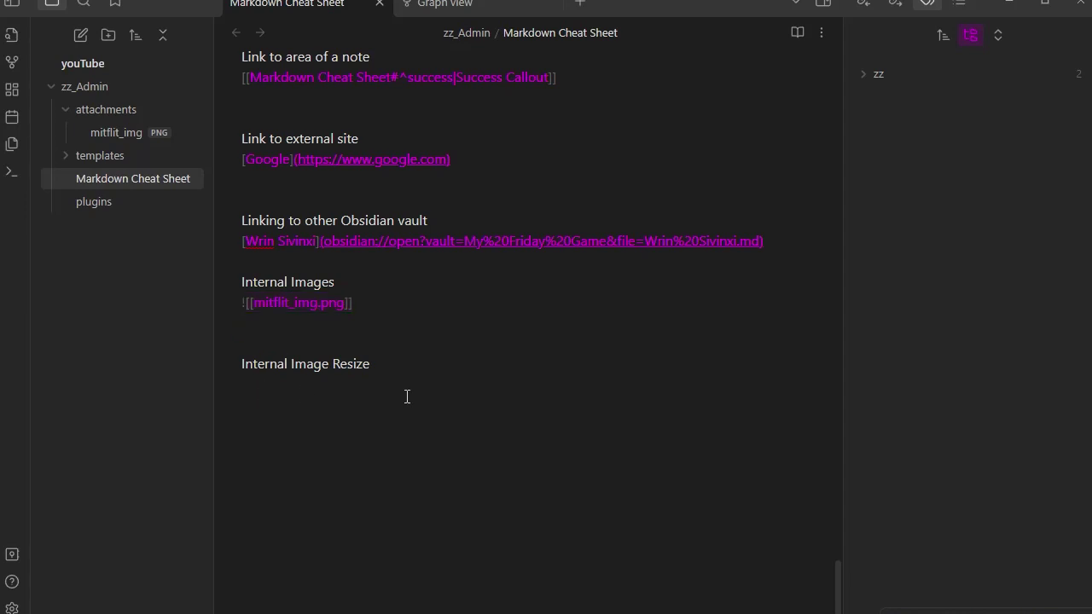
key("ctrl+v")
key("Left")
key("Left")
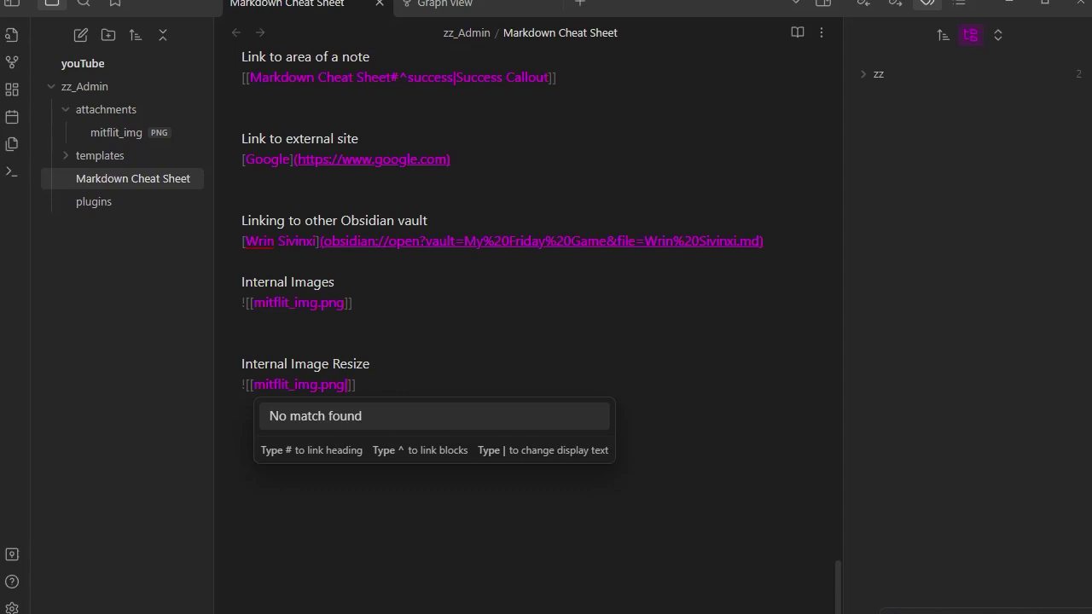
type("600")
left_click(397, 382)
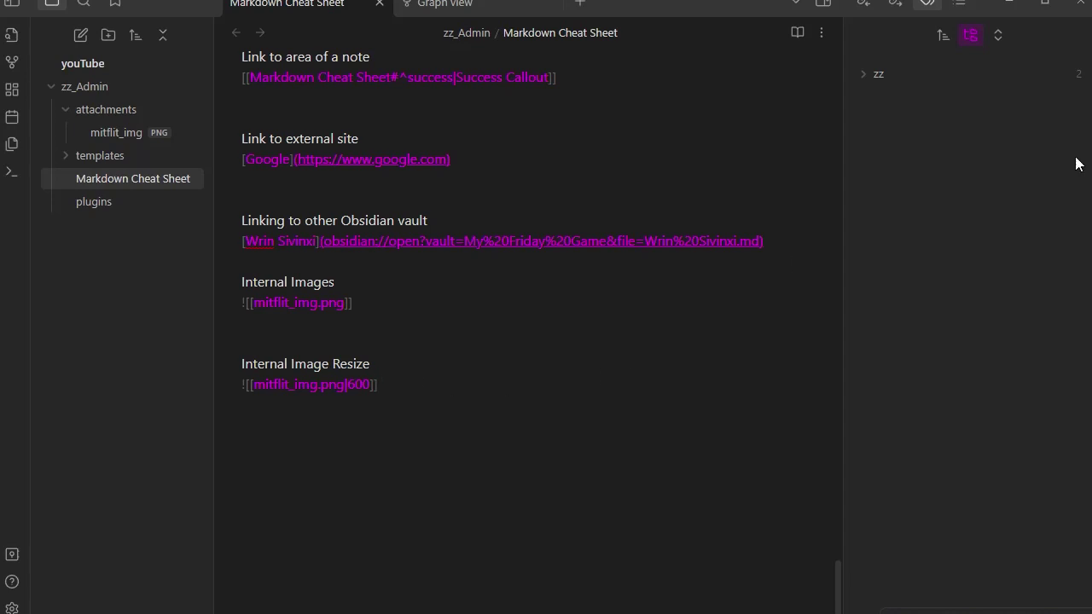
Compare the original and the 600-wide mitflit_img.png embeds in reading view
left_click(797, 33)
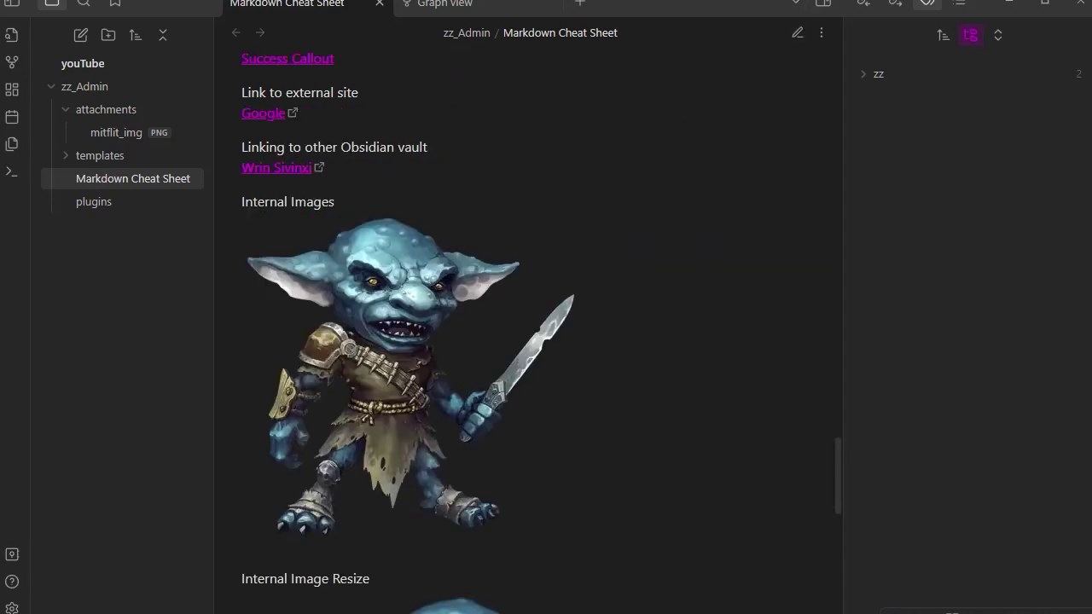
scroll(588, 383, "down", 5)
scroll(583, 468, "down", 3)
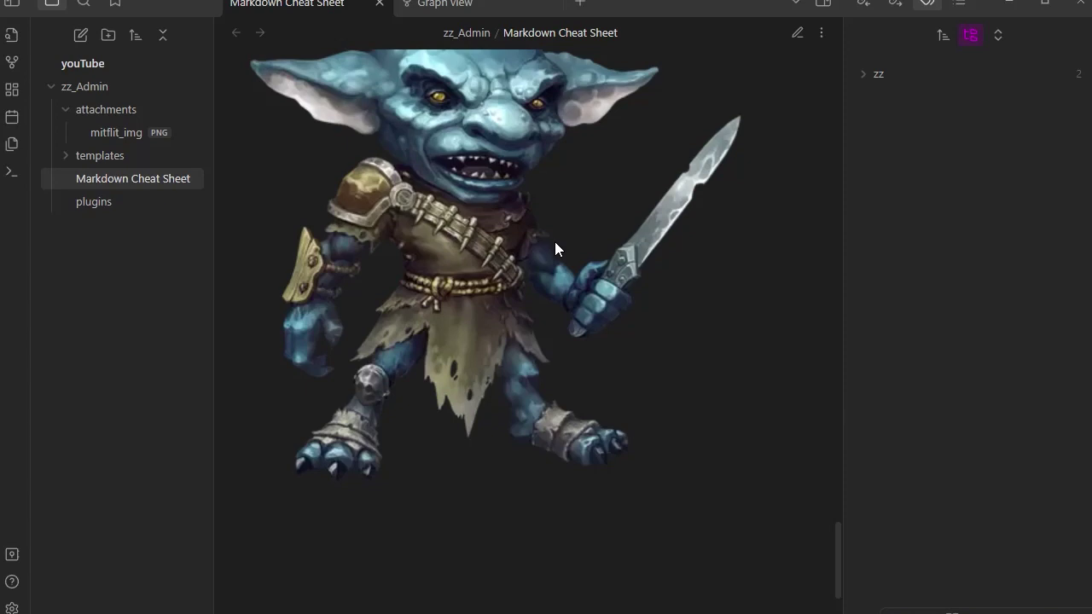
Add the comment "%%The number here will be the new width the height adjusts auto%%" after the 600-wide image embed
left_click(797, 34)
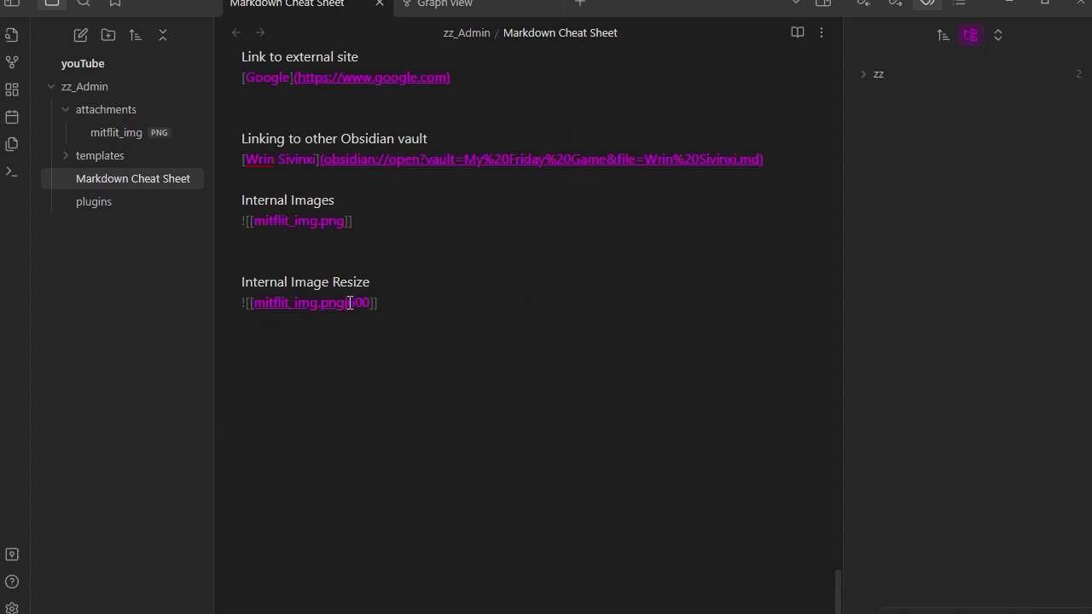
left_click(384, 302)
type("%% The number here si")
key("BackSpace")
key("BackSpace")
type("will b e")
key("BackSpace")
key("BackSpace")
type("e the ")
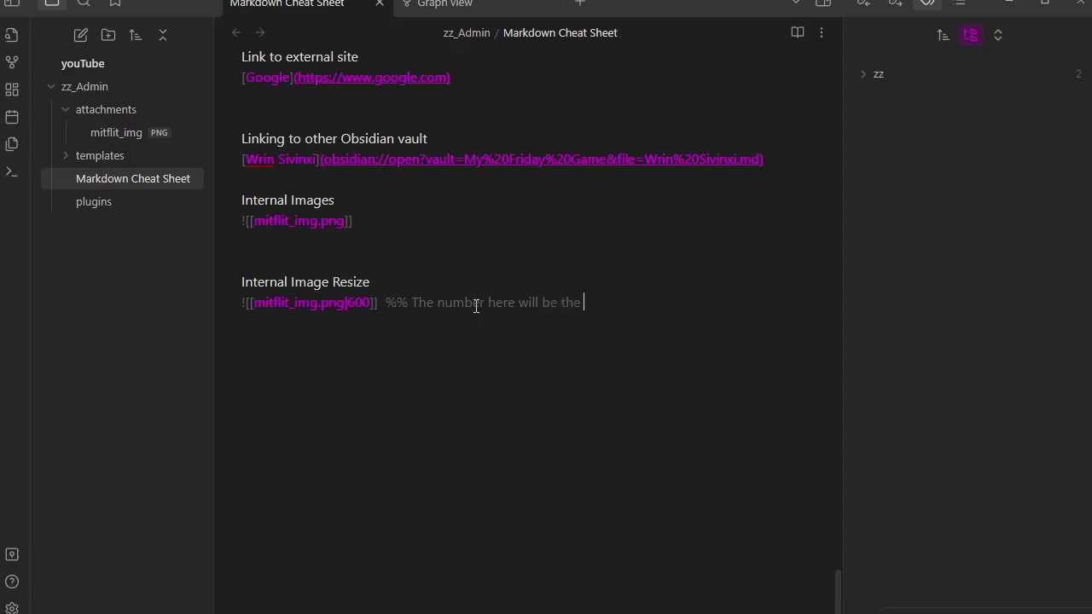
type("new width the height ")
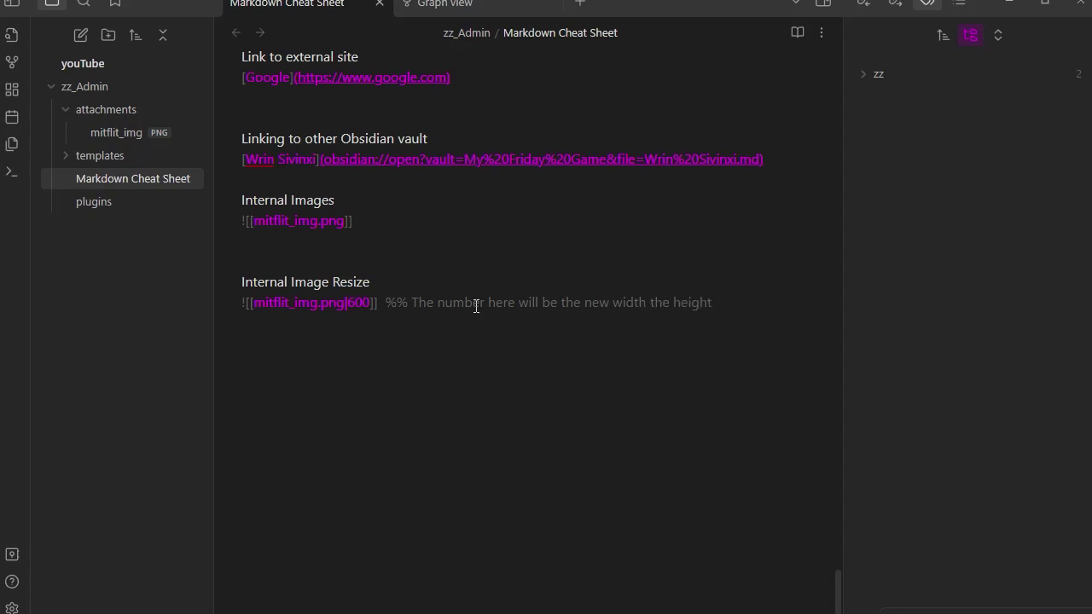
type("adjusts auto%")
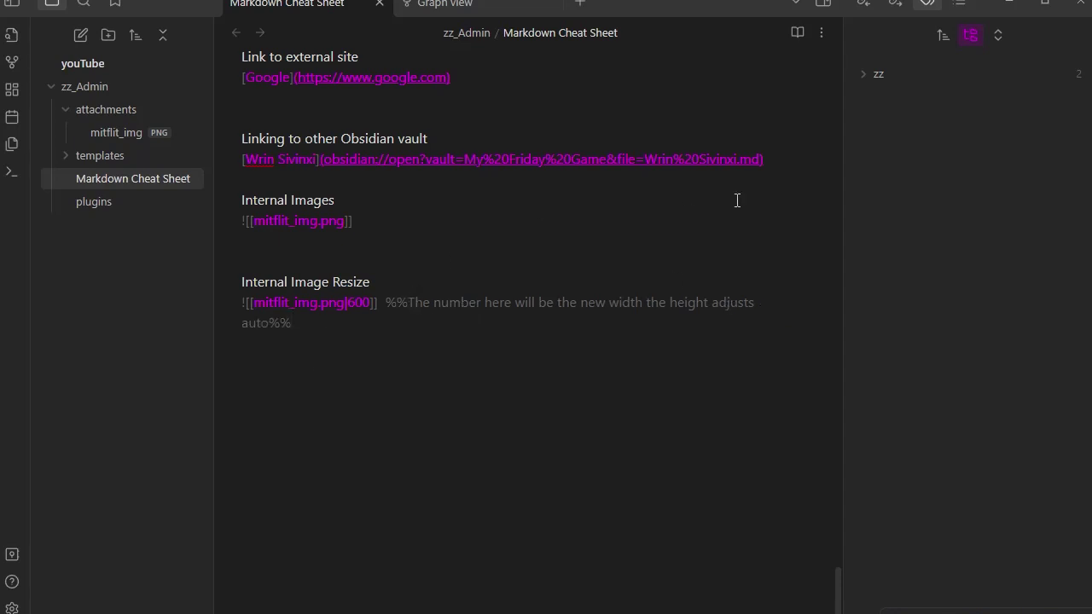
key("BackSpace")
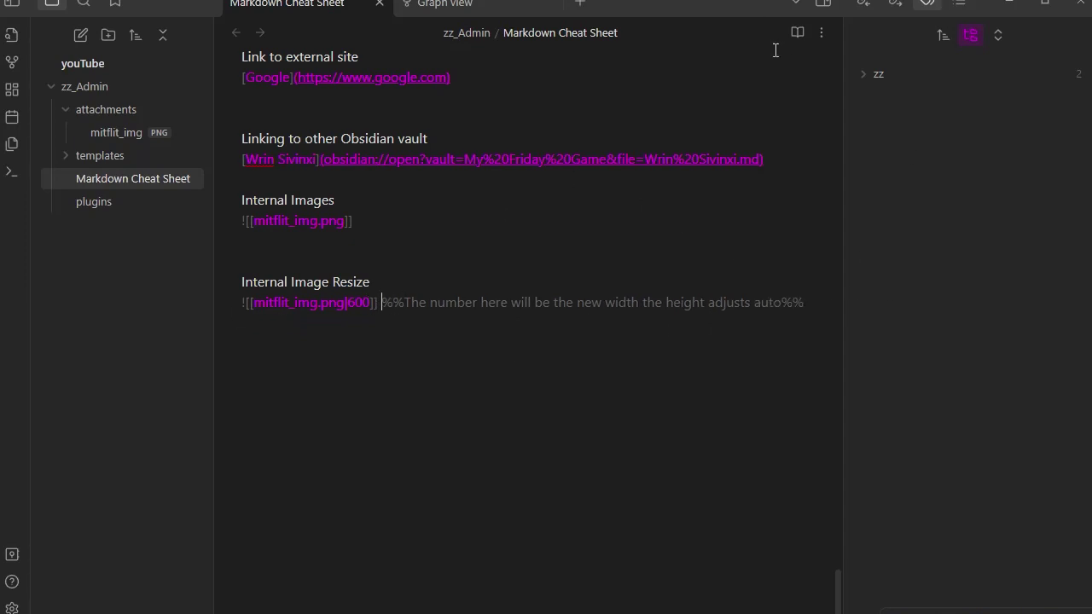
Check in reading view how the commented "Internal Image Resize" section renders, and return to editing the note
left_click(796, 34)
scroll(589, 367, "down", 3)
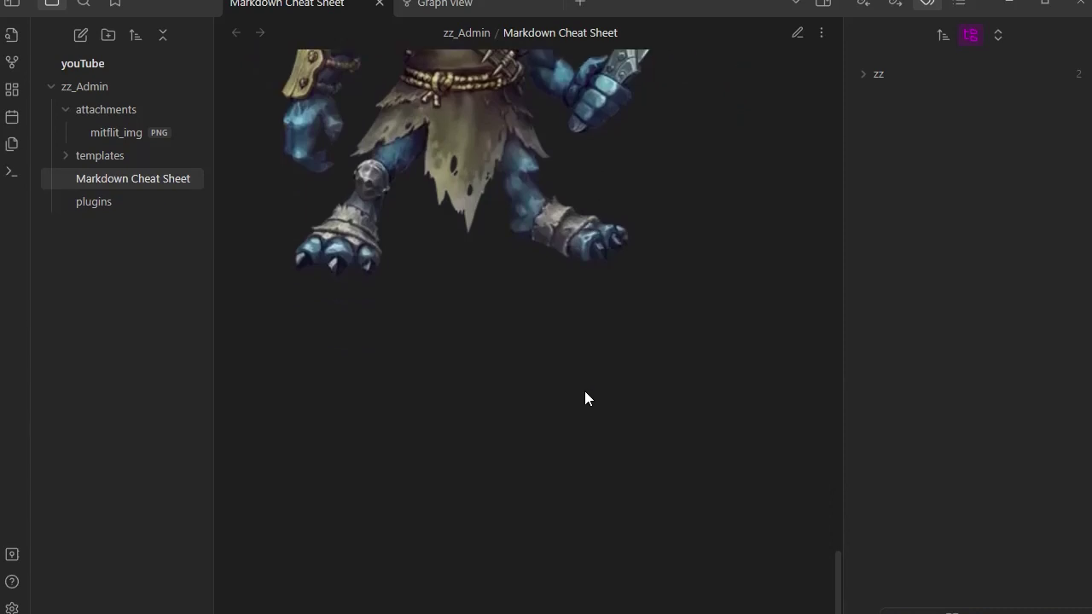
scroll(597, 384, "up", 7)
scroll(587, 435, "down", 3)
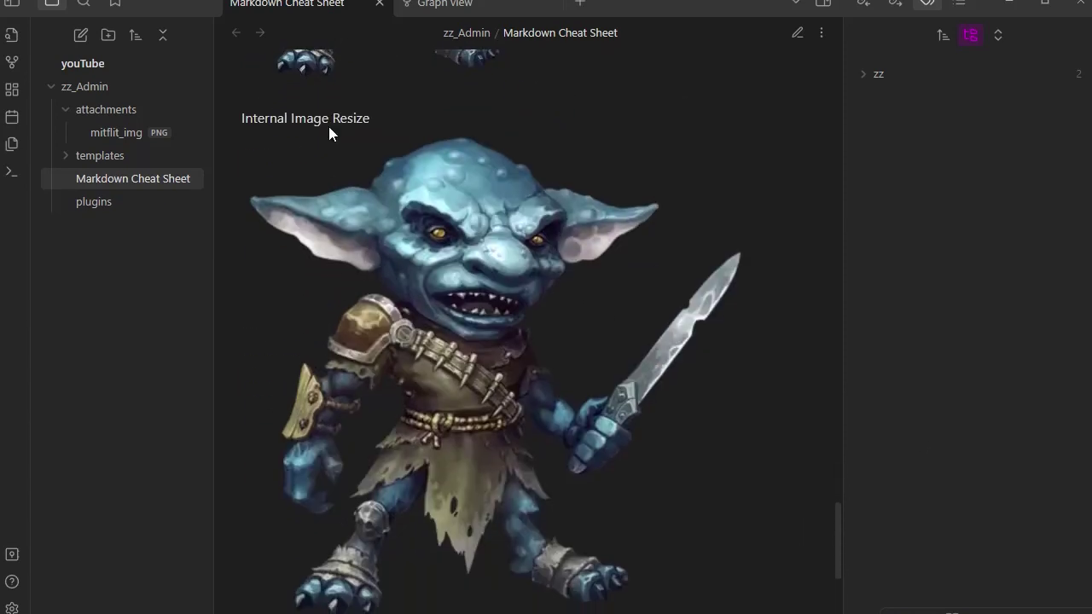
left_click(797, 34)
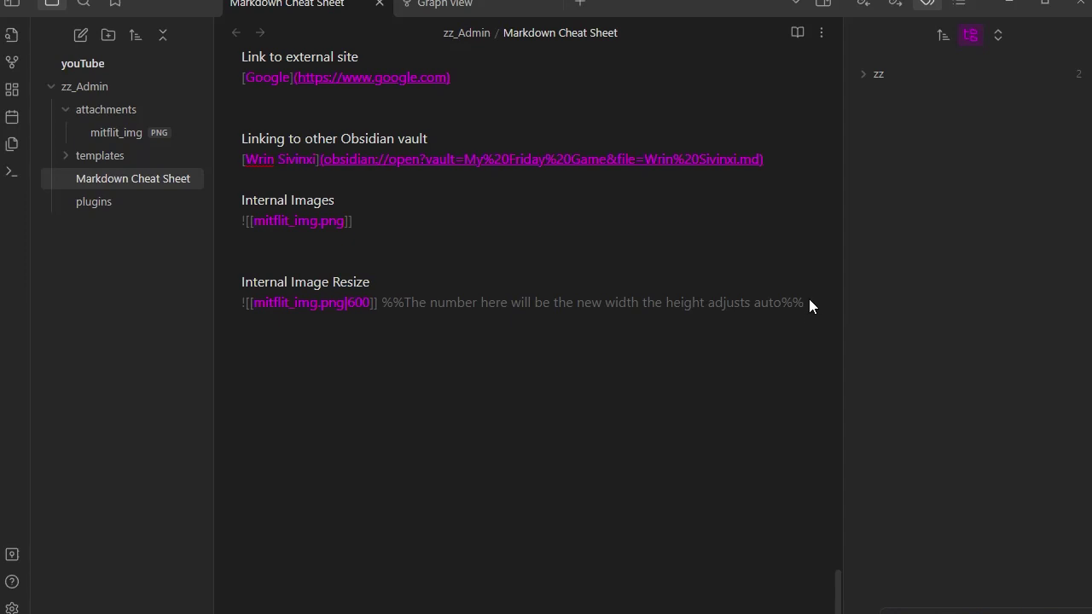
left_click(795, 34)
scroll(742, 469, "down", 3)
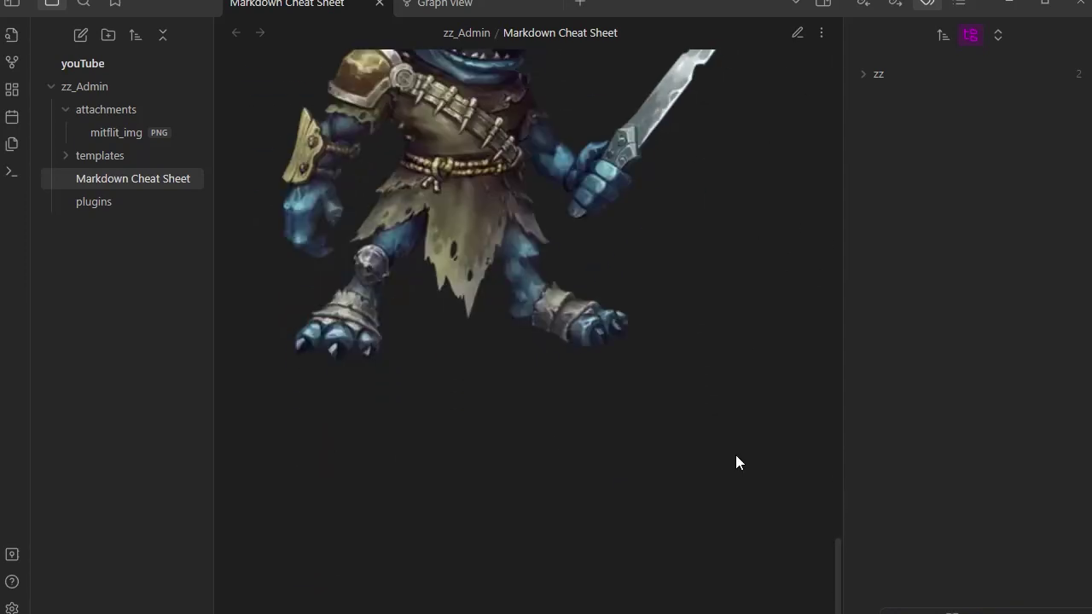
left_click(796, 33)
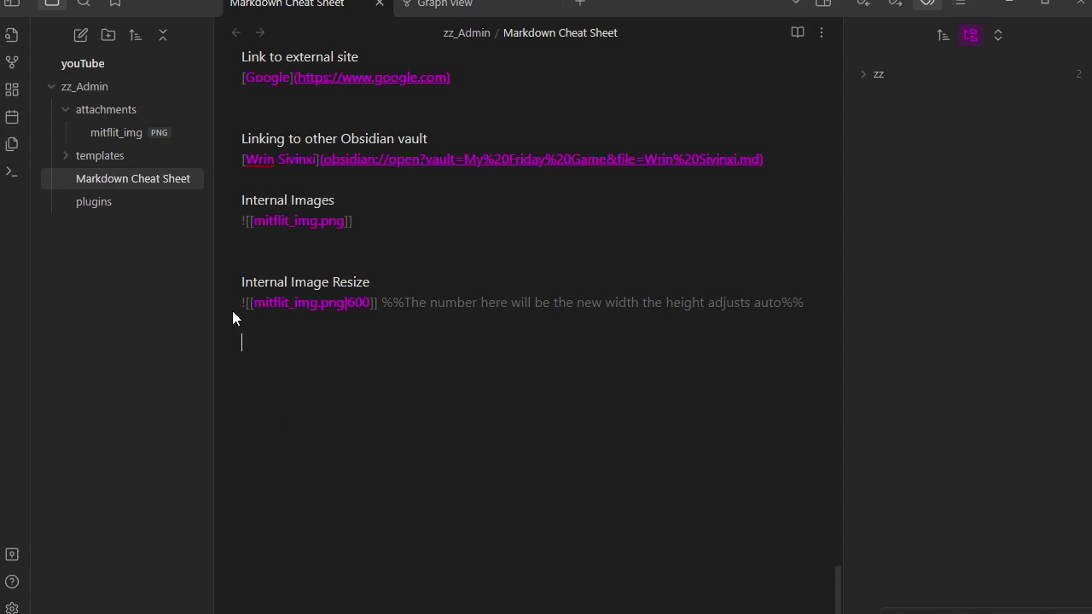
Duplicate the 600-wide image embed onto a new line below it and set the copy's size to 600x200
left_click_drag(242, 304, 380, 306)
key("ctrl+c")
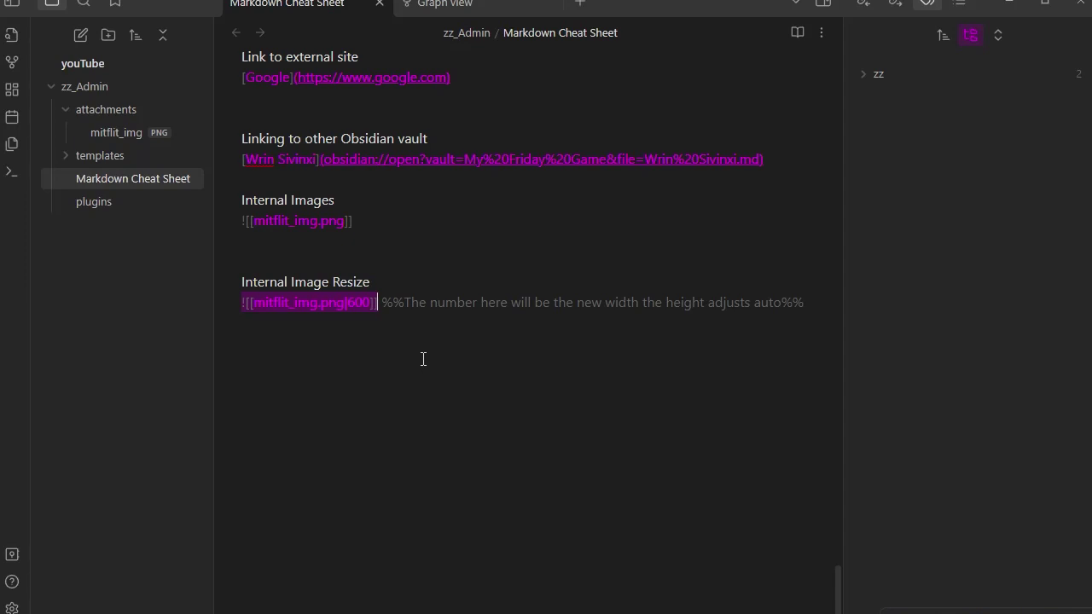
left_click(273, 341)
key("ctrl+v")
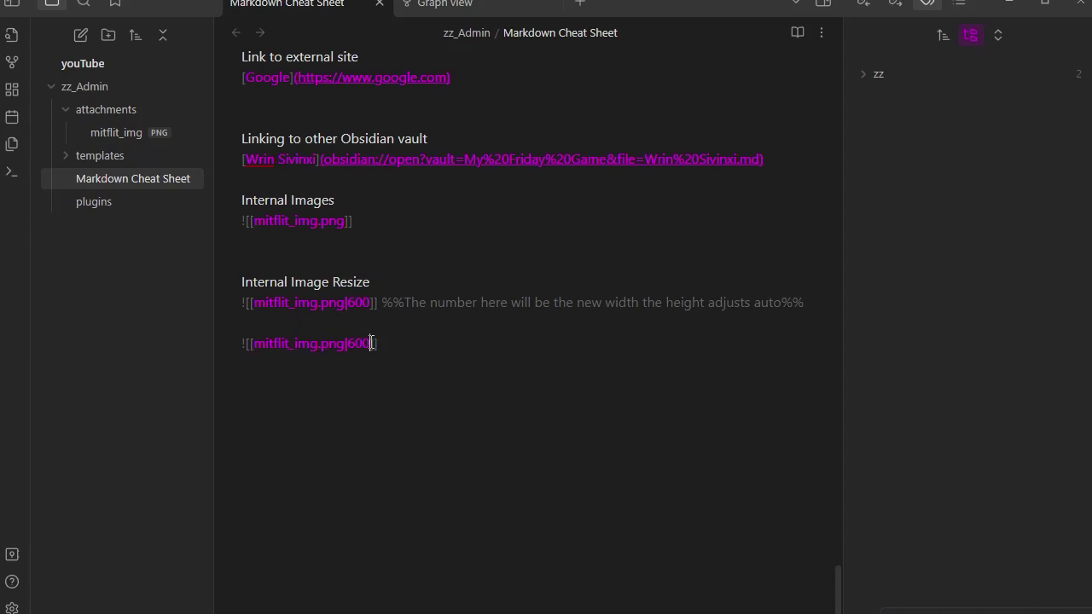
type("x")
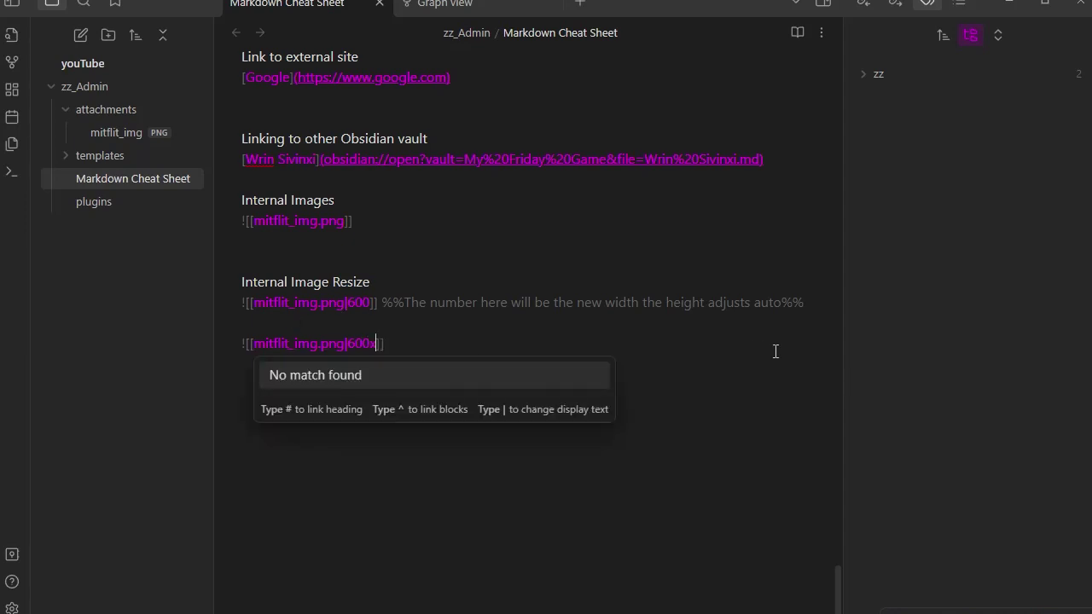
type("200")
key("End")
key("Escape")
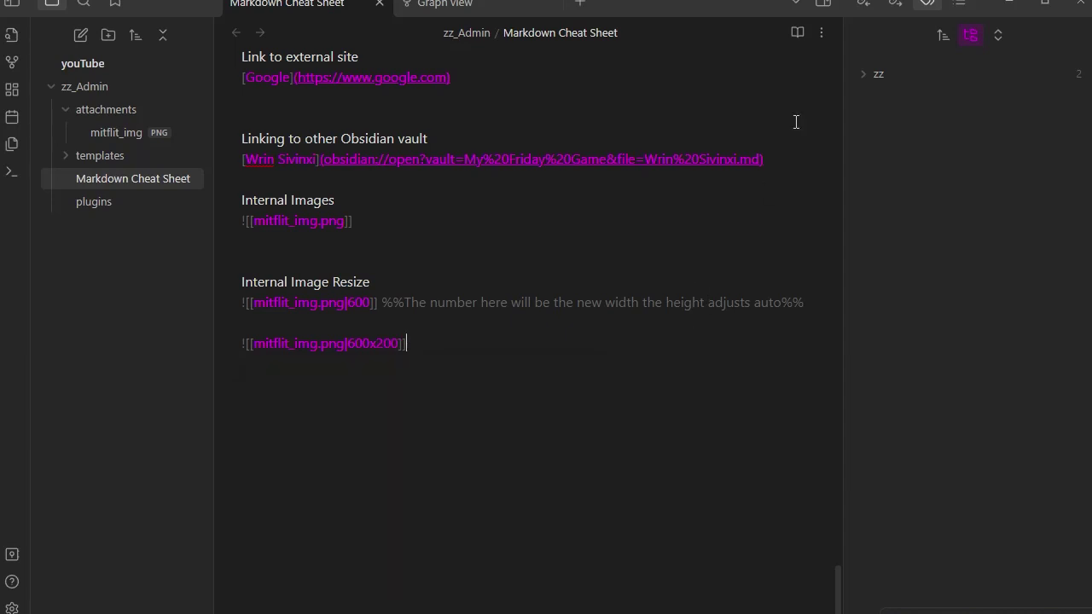
Check in reading view how the 600x200 embed renders, and return to the size values in the note's source
left_click(798, 32)
scroll(516, 172, "down", 5)
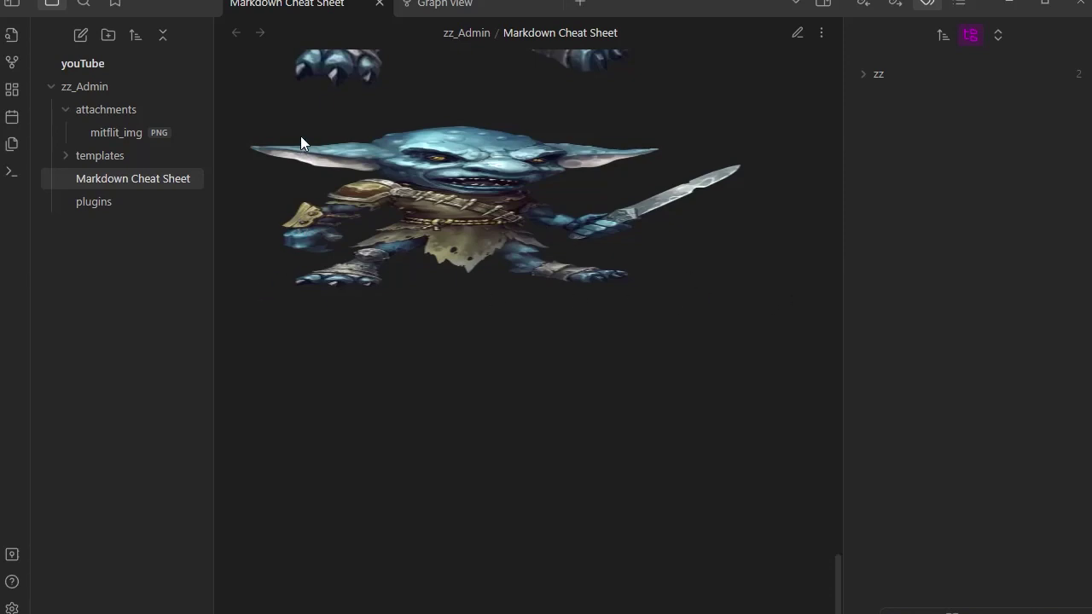
left_click(798, 32)
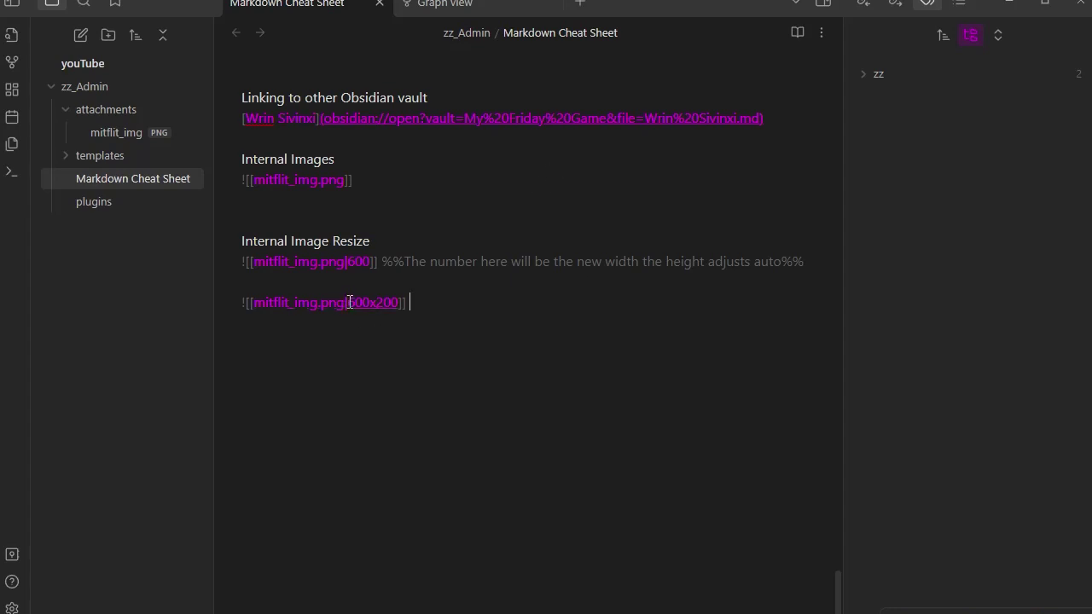
left_click_drag(348, 303, 394, 298)
left_click(459, 302)
type("External images")
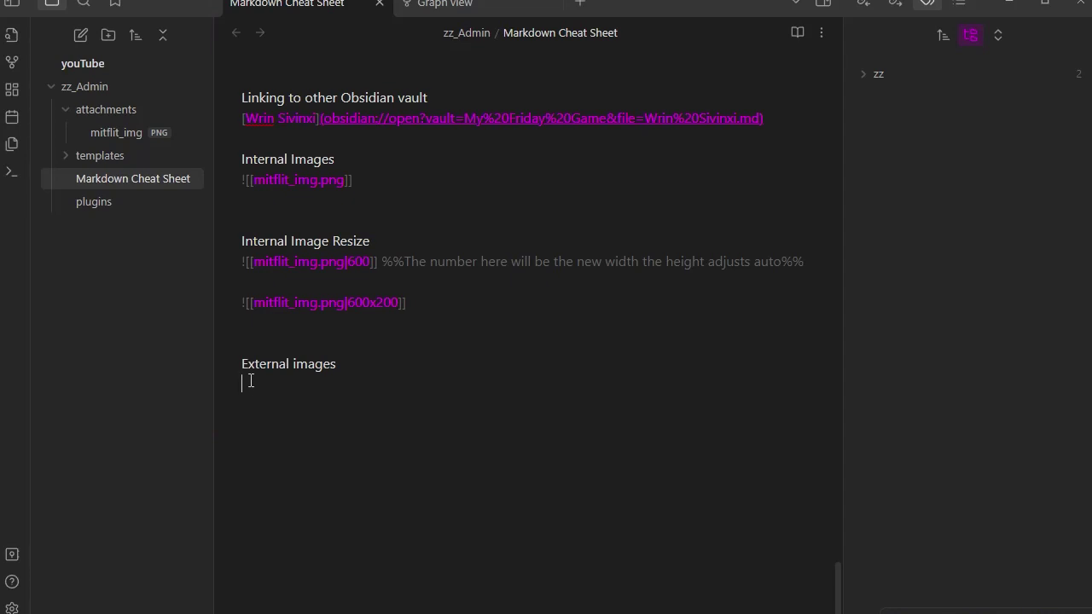
type("!")
type("[")
type("goolg")
key("BackSpace")
key("BackSpace")
type("gle logo]()")
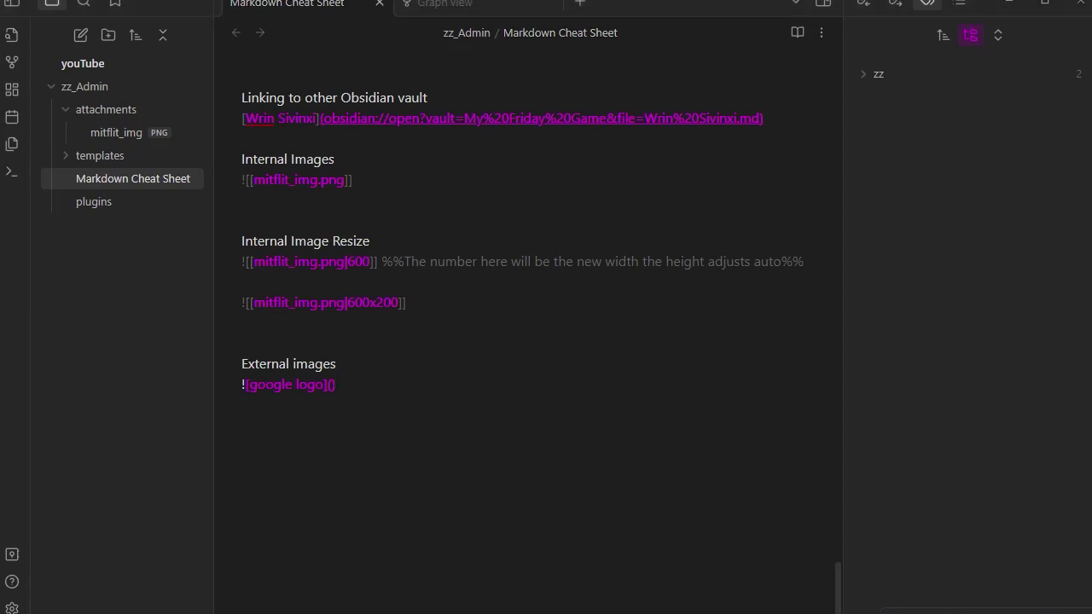
left_click(332, 384)
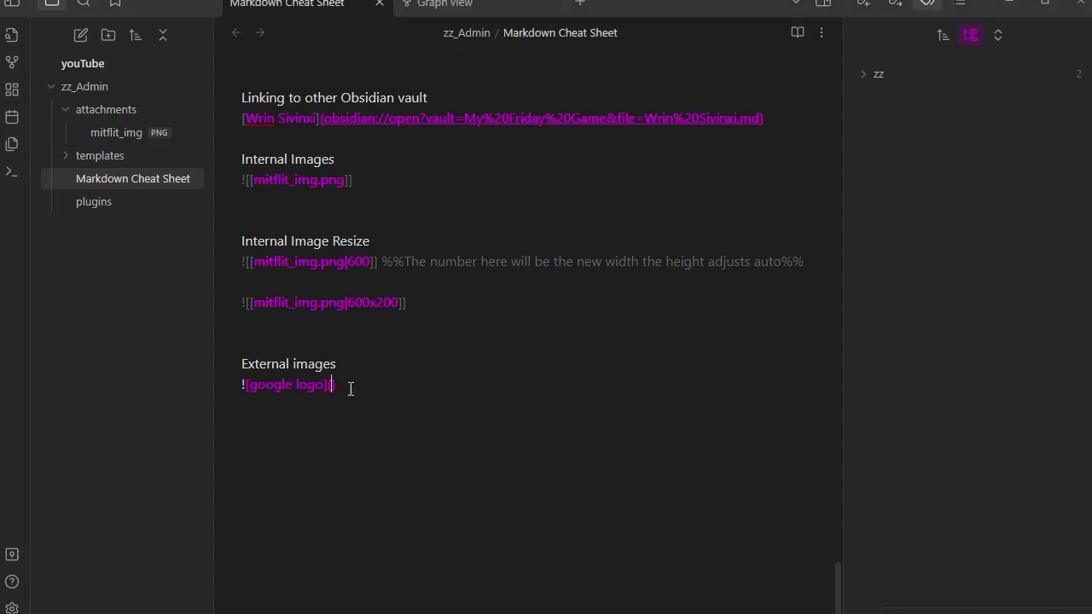
type("https://www.google.com/images/branding/googlelogo/2x/googlelogo_light_color_272x92dp.png")
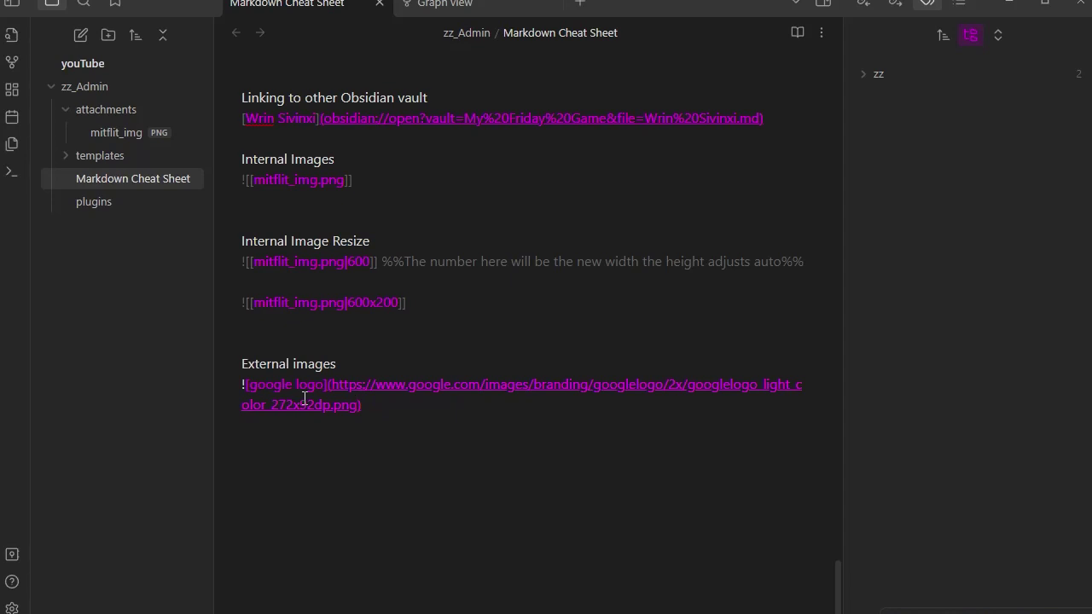
Examine the size in the logo URL and how the external image renders in reading view, and return to editing
left_click(272, 405)
left_click_drag(272, 405, 292, 404)
left_click(398, 407)
left_click(798, 34)
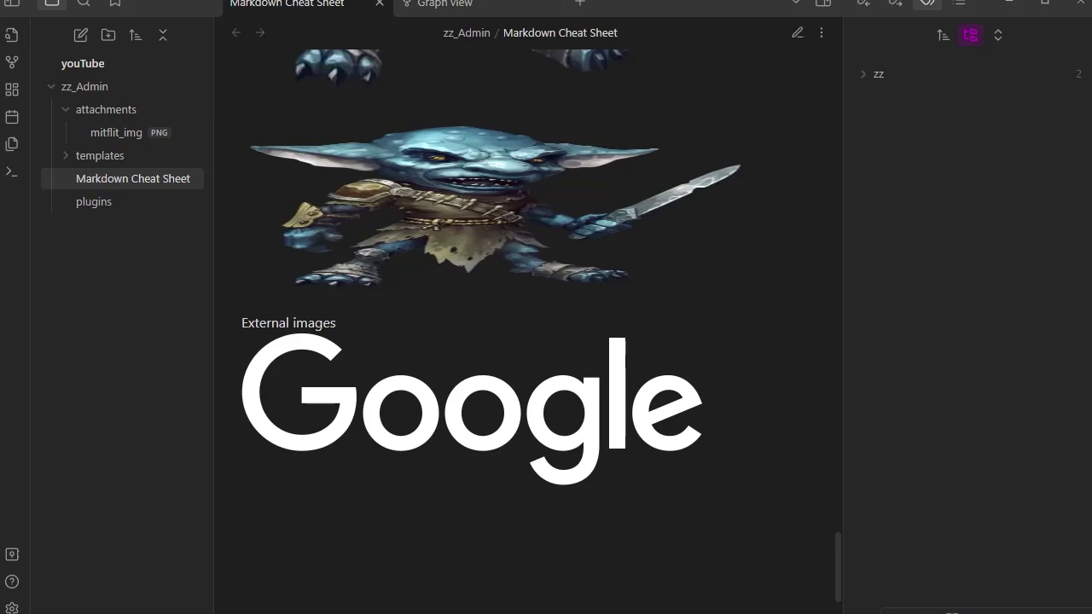
left_click(797, 34)
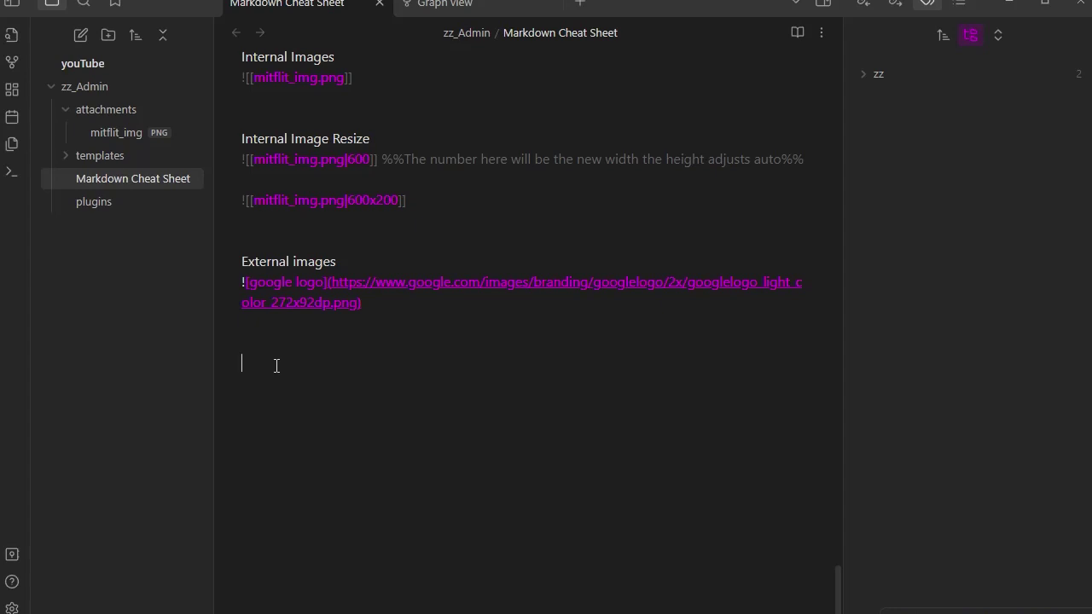
Add an "Unordered List" label below the external image and review the note's escape characters section
type("Unordered List")
key("Return")
type("\\")
key("BackSpace")
type("-")
scroll(395, 403, "up", 15)
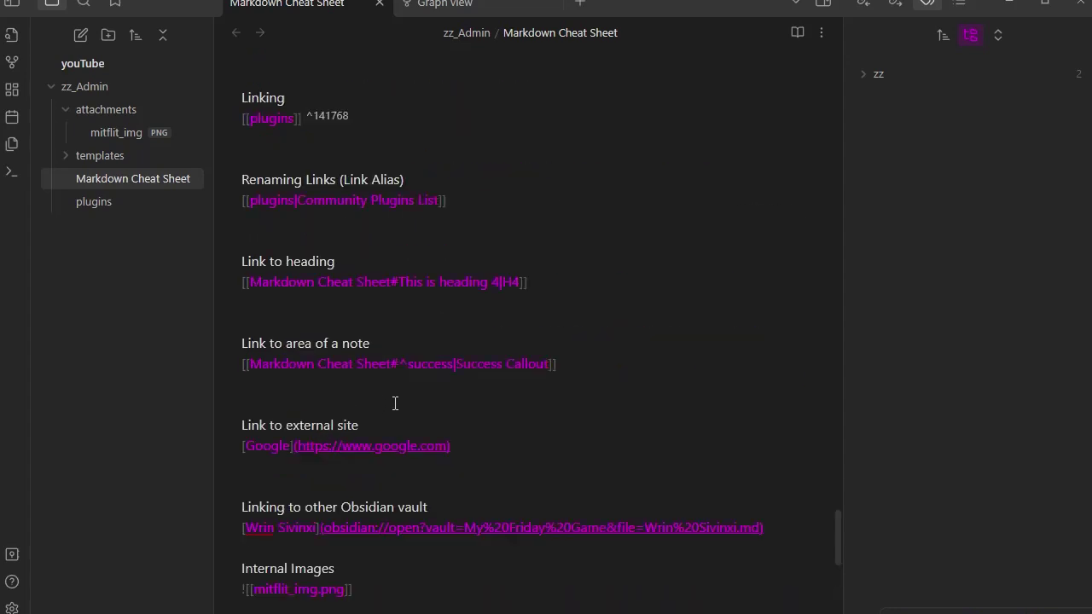
scroll(395, 403, "up", 20)
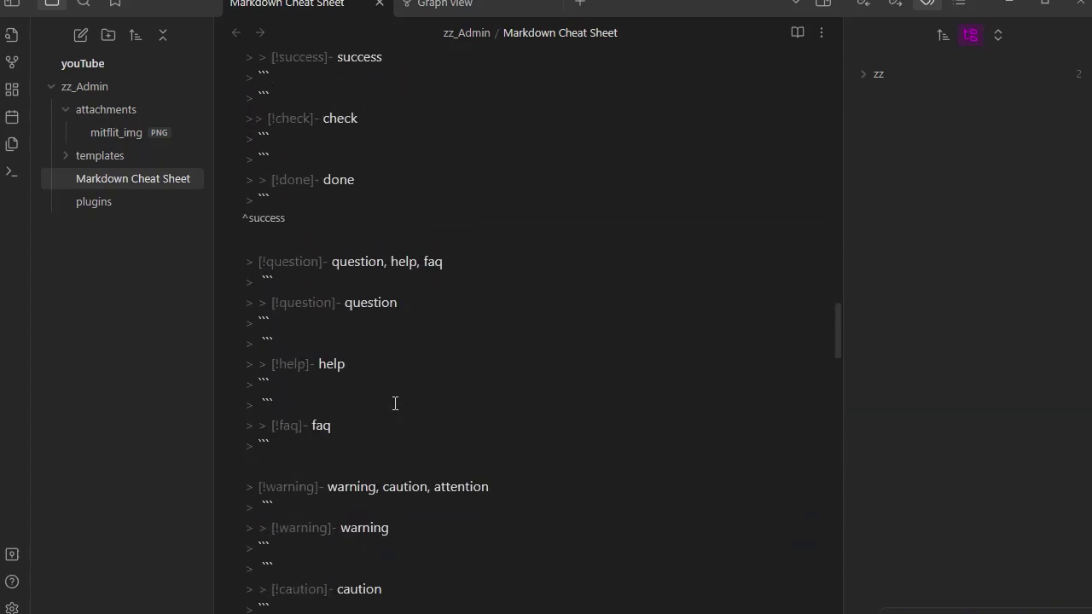
scroll(395, 403, "up", 8)
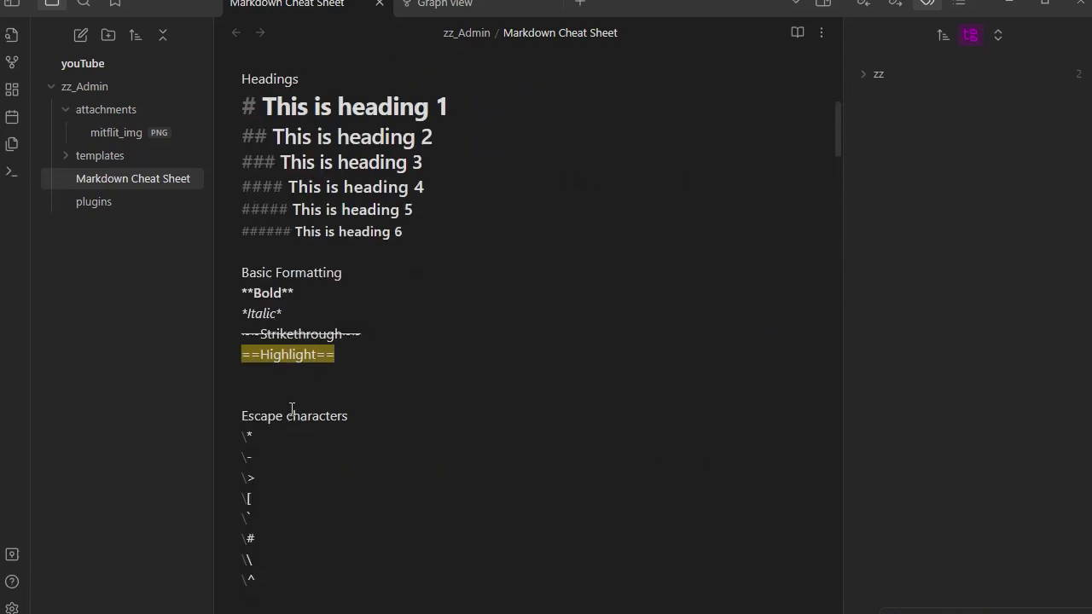
scroll(334, 512, "down", 20)
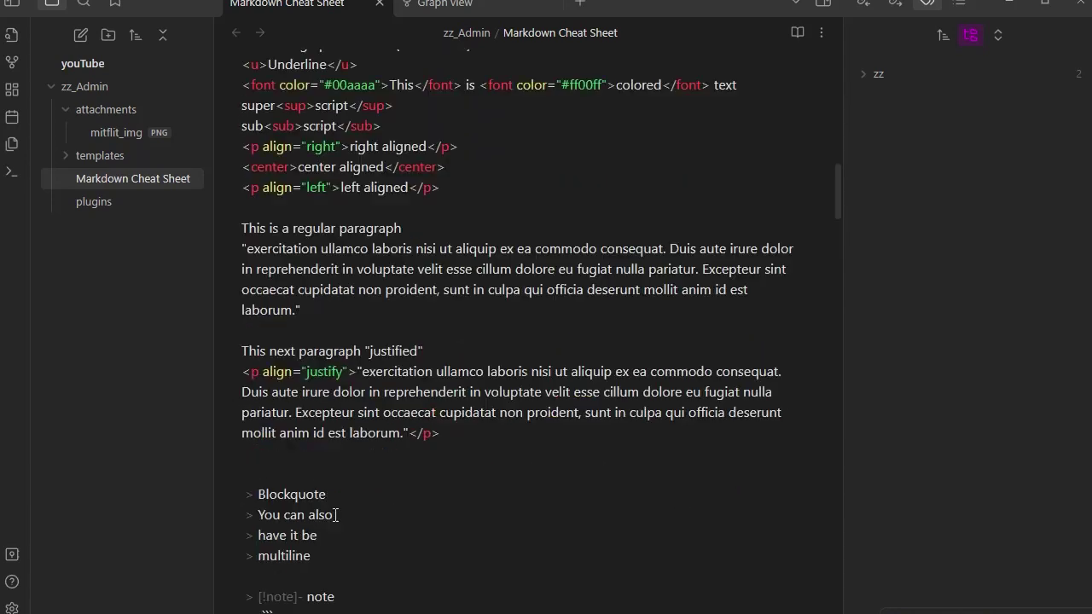
scroll(345, 512, "down", 20)
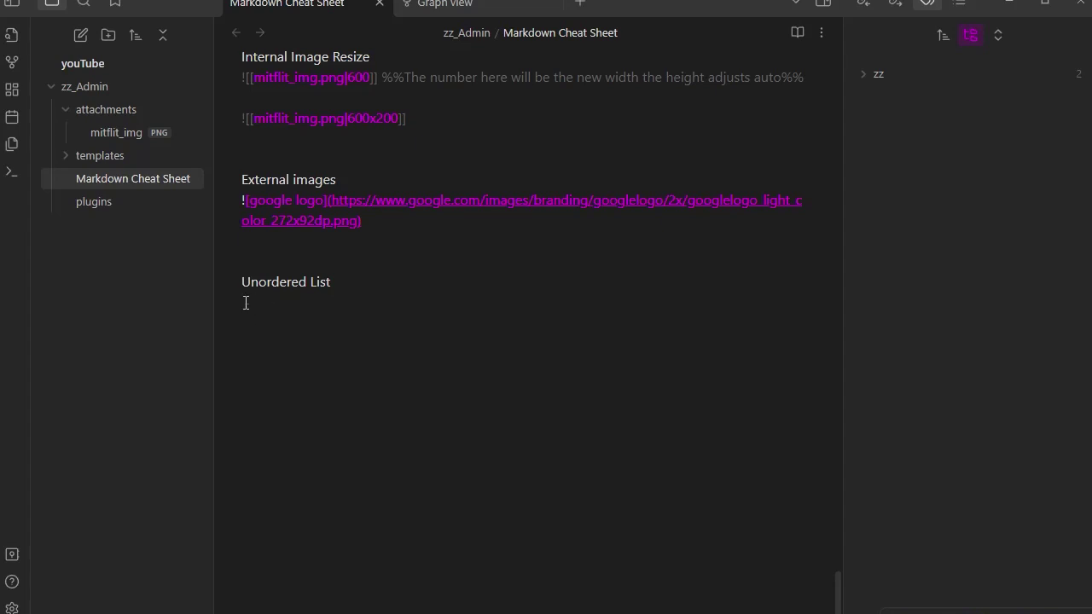
Add the bullet "- List item 1" under the "Unordered List" label
left_click(245, 303)
type("-")
type("List item 1")
left_click(336, 301)
left_click(233, 302)
left_click(234, 305)
Add an indented sub-item "* List item 2" beneath the first bullet, using an asterisk as its marker
type("*")
key("Delete")
key("Delete")
type("Second item")
key("shift+Left")
key("shift+Left")
key("shift+Left")
key("shift+Left")
key("shift+Left")
key("shift+Left")
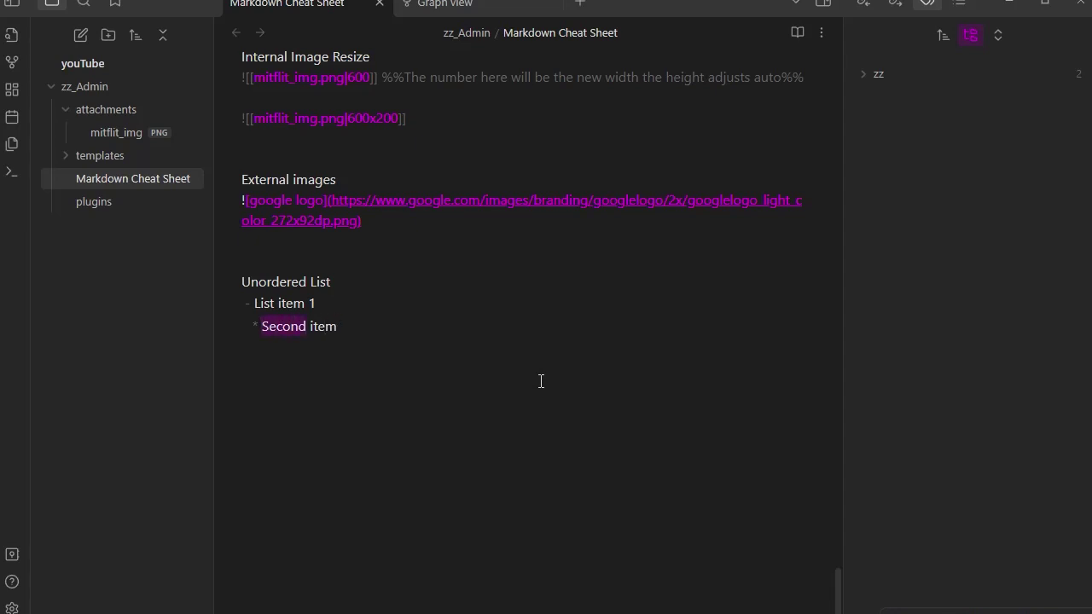
type("List")
key("Right")
key("Right")
key("Right")
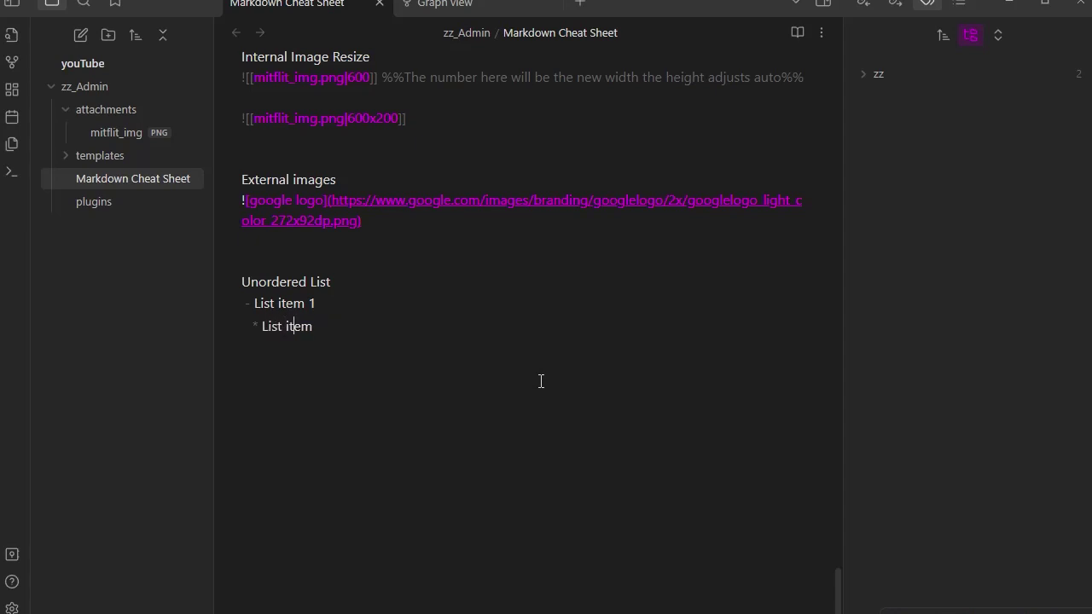
type("2")
Nest a third-level item "+ List item 3" beneath the second one, using a plus sign as its marker
key("Tab")
key("BackSpace")
type("+ List item")
type("3")
Check the nested unordered list in reading view, folding and unfolding its first and second items
left_click(796, 33)
scroll(639, 335, "down", 10)
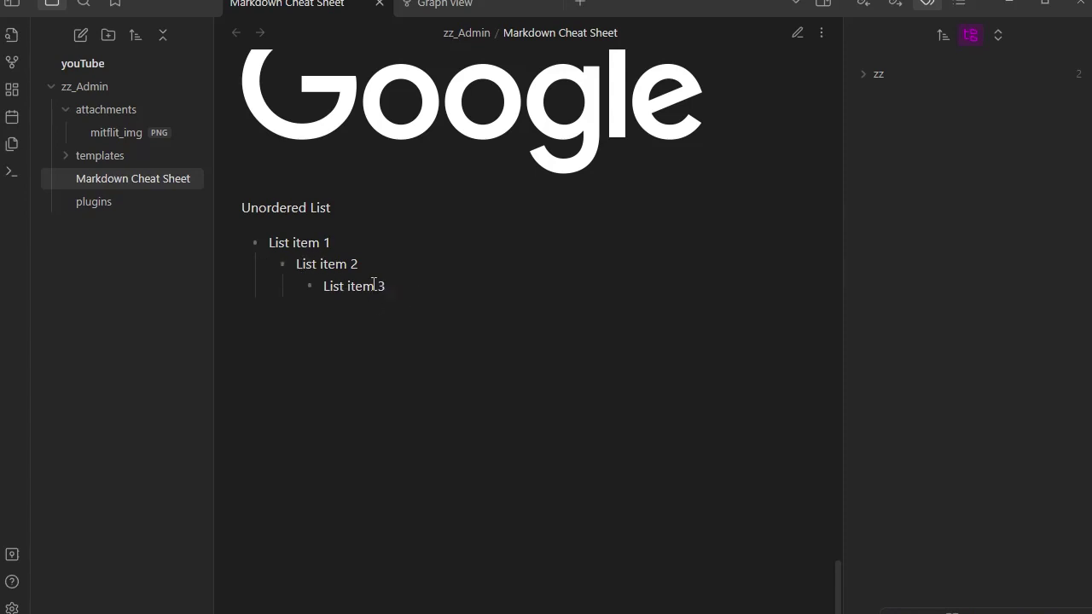
left_click(261, 265)
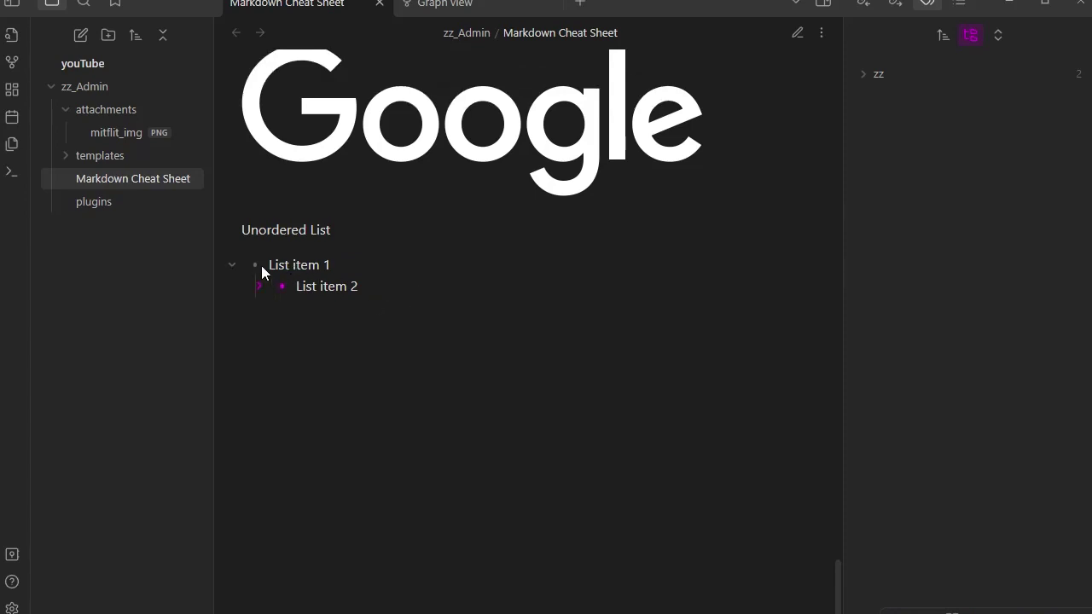
left_click(257, 281)
left_click(260, 285)
left_click(260, 285)
left_click(231, 267)
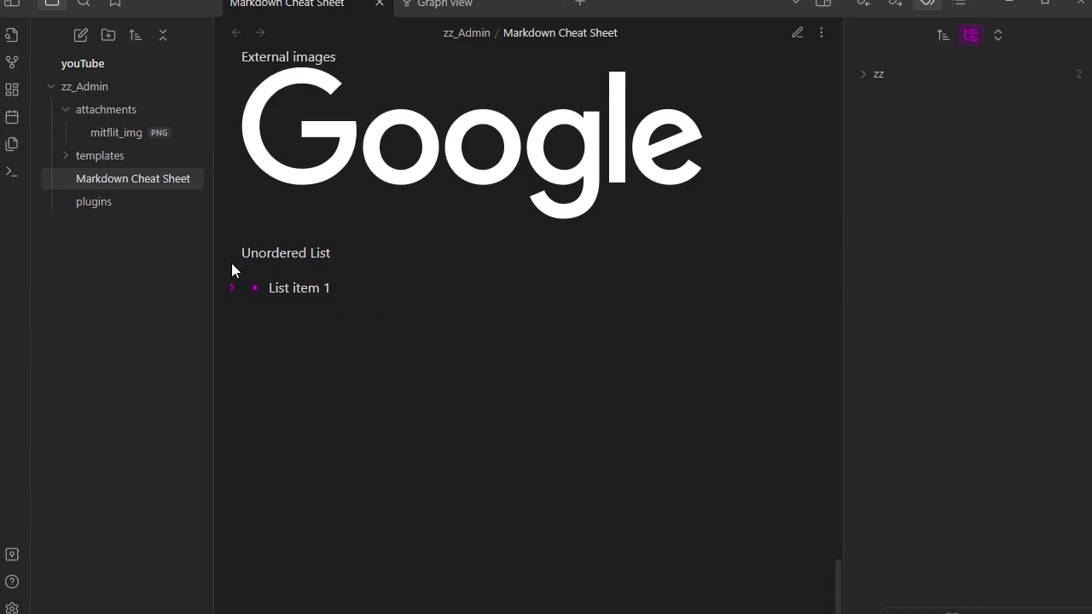
left_click(230, 288)
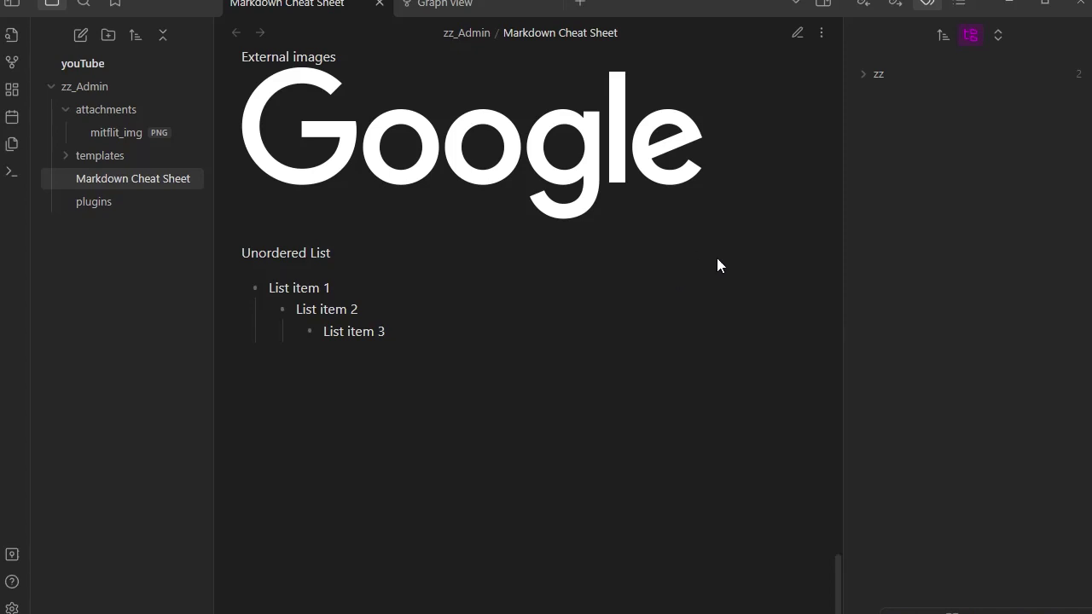
Close the Graph view tab
left_click(550, 3)
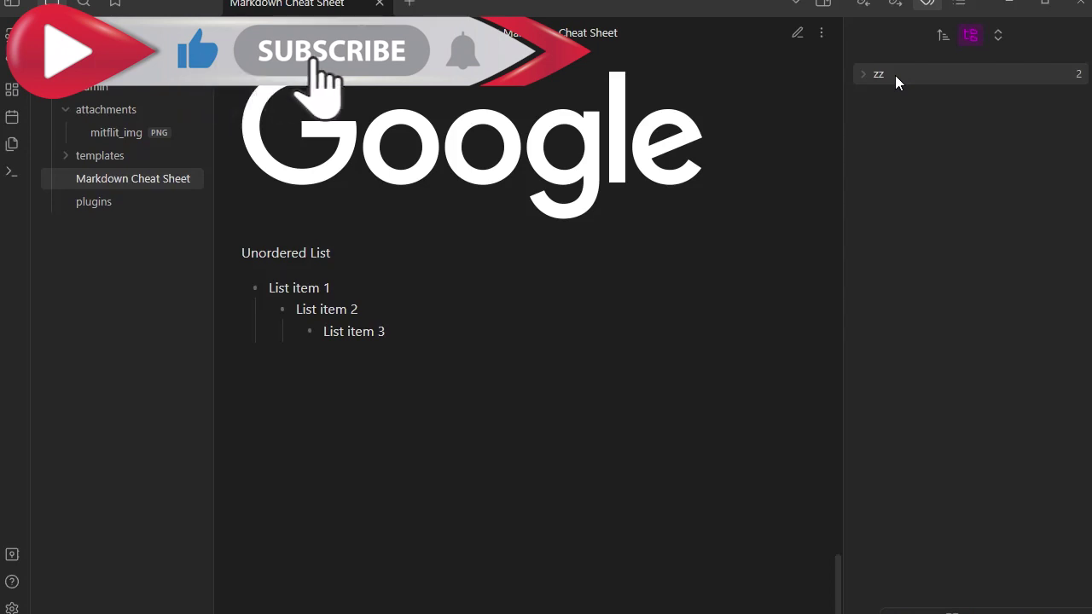